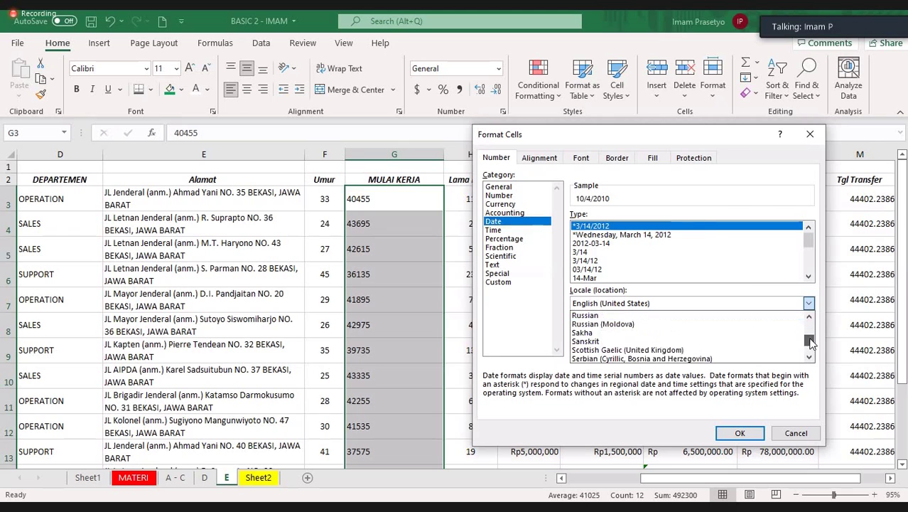
# Browse the Format Cells date locale list to find Indonesian
pyautogui.scroll(-3, 812, 343)
pyautogui.scroll(-2, 813, 343)
pyautogui.scroll(-2, 813, 344)
pyautogui.scroll(-3, 812, 341)
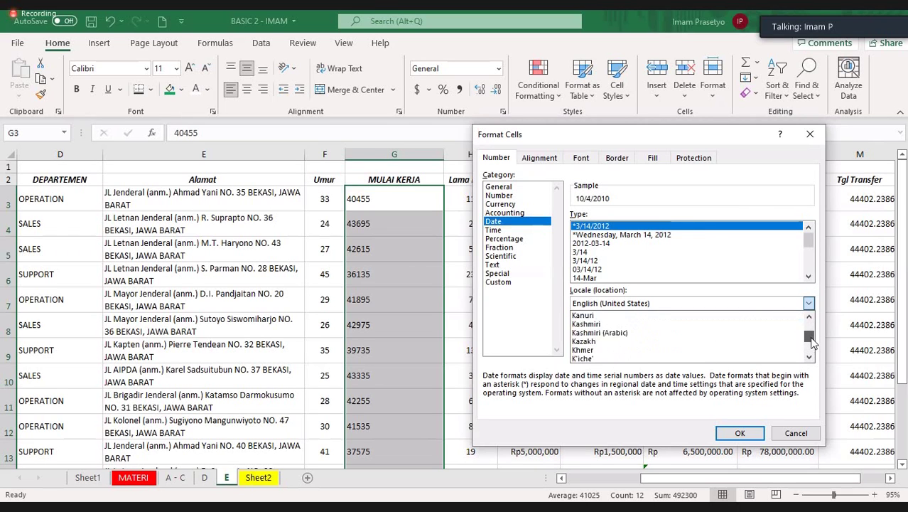
pyautogui.scroll(-3, 812, 341)
pyautogui.scroll(-3, 812, 341)
pyautogui.click(721, 305)
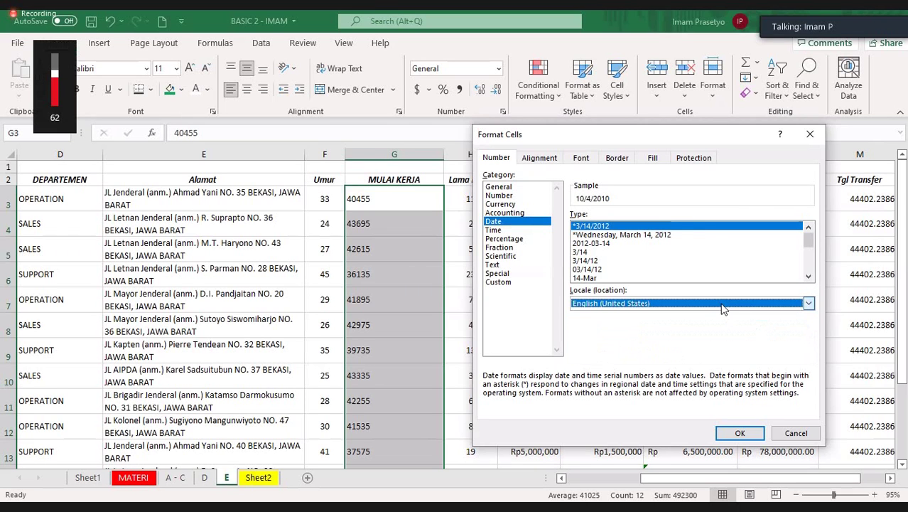
pyautogui.click(721, 306)
# Apply the Indonesian 14 Maret 2012 date type to the MULAI KERJA start dates
pyautogui.scroll(-5, 722, 306)
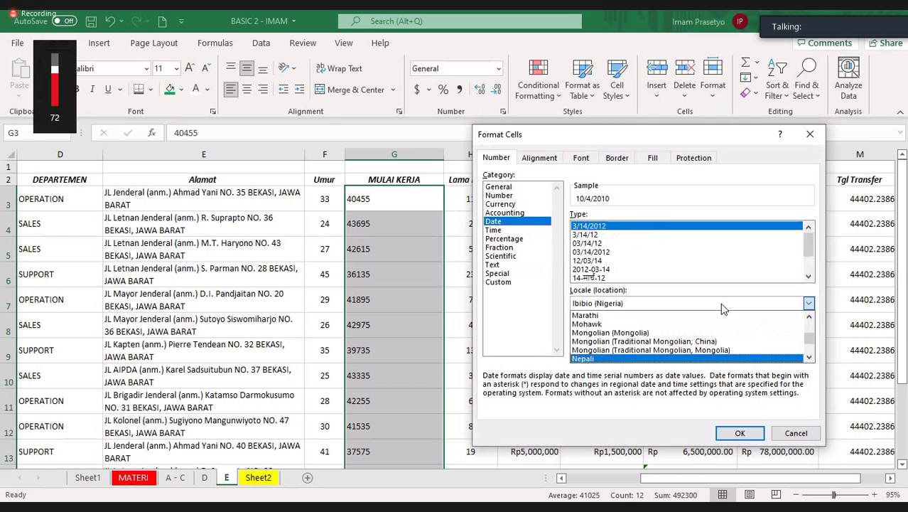
pyautogui.click(721, 307)
pyautogui.click(721, 308)
pyautogui.scroll(-3, 722, 307)
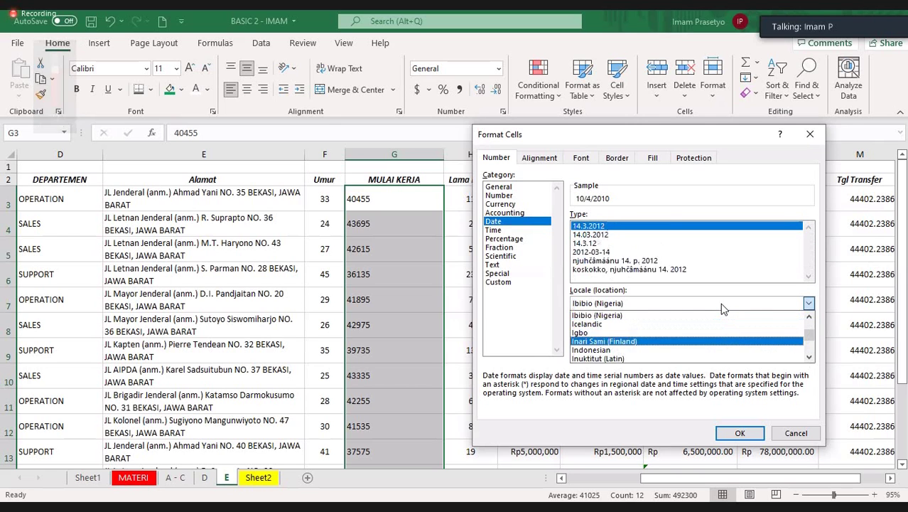
pyautogui.scroll(3, 722, 307)
pyautogui.scroll(-2, 721, 307)
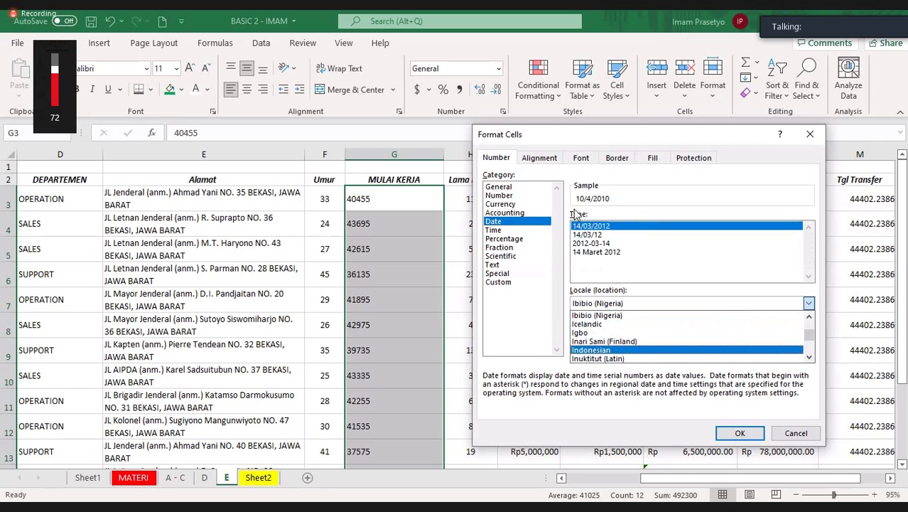
pyautogui.click(599, 254)
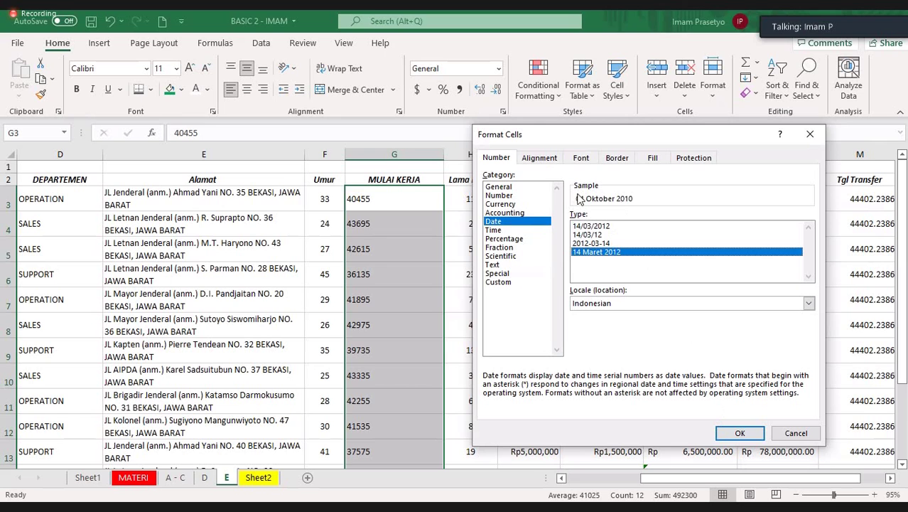
pyautogui.click(741, 434)
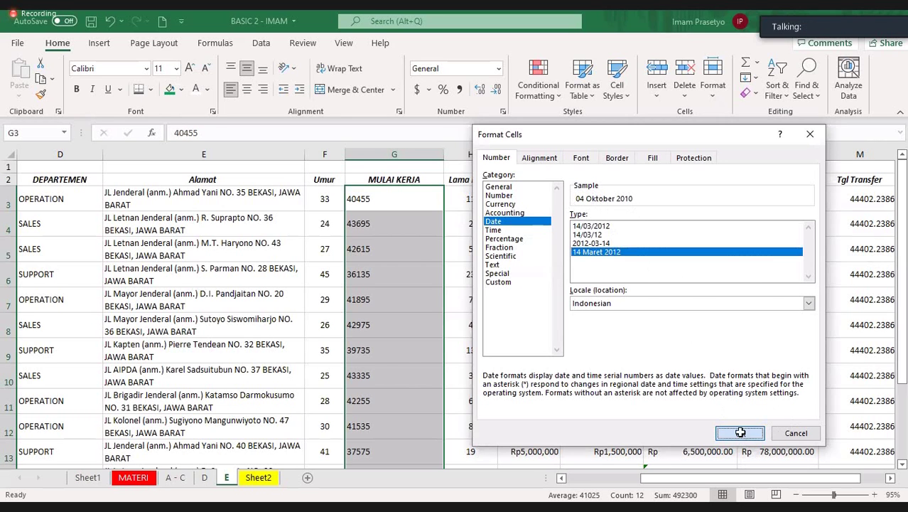
pyautogui.click(604, 298)
pyautogui.click(471, 223)
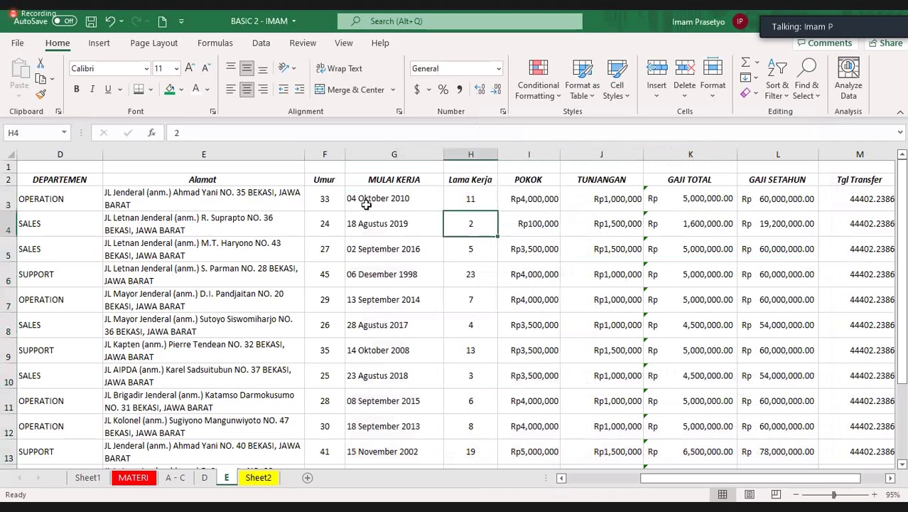
pyautogui.click(366, 204)
pyautogui.moveTo(383, 222); pyautogui.dragTo(421, 240)
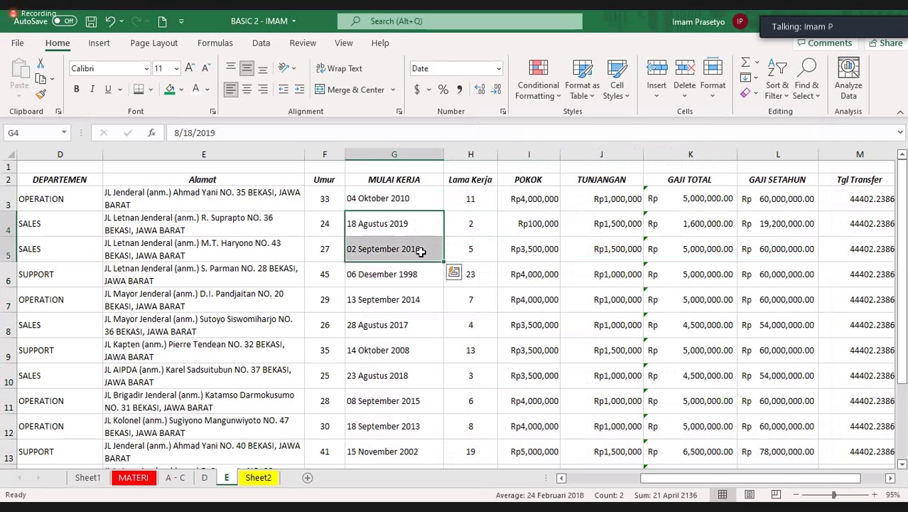
pyautogui.click(417, 250)
pyautogui.click(415, 348)
pyautogui.scroll(-3, 433, 430)
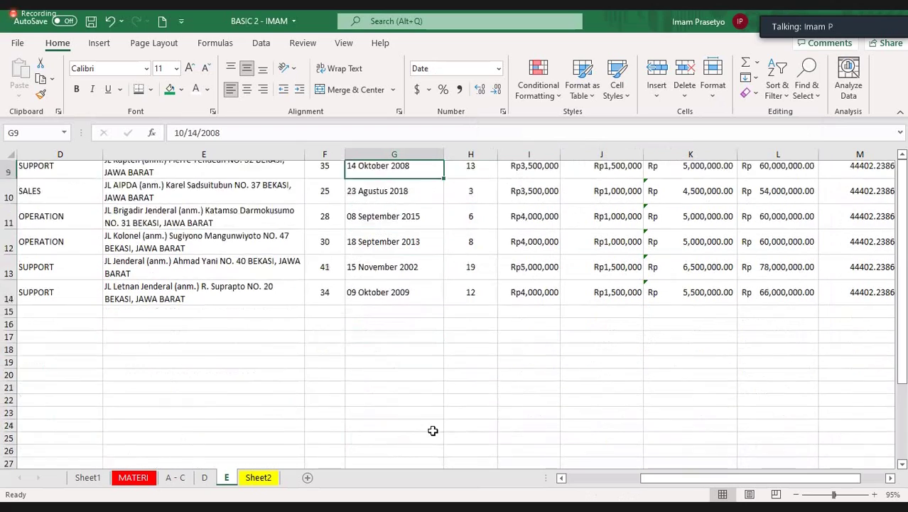
pyautogui.scroll(2, 412, 234)
pyautogui.click(407, 226)
pyautogui.click(398, 178)
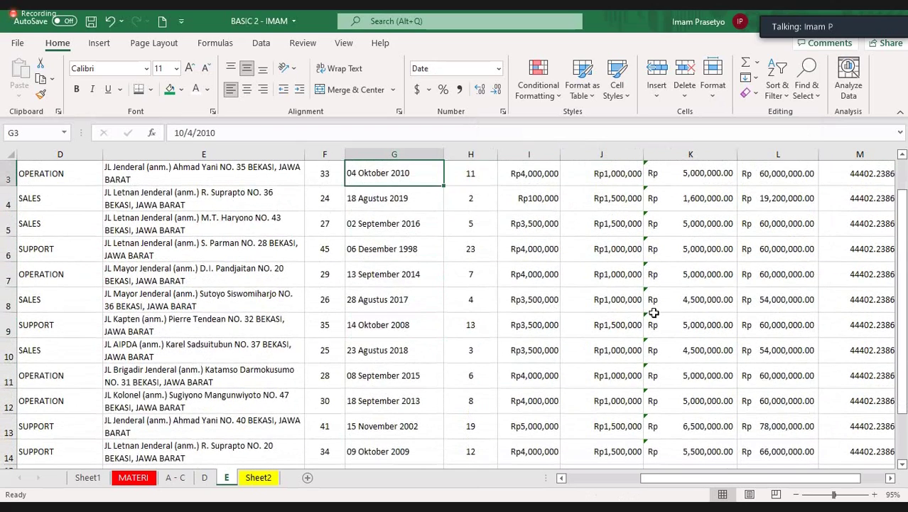
pyautogui.hscroll(5, 672, 322)
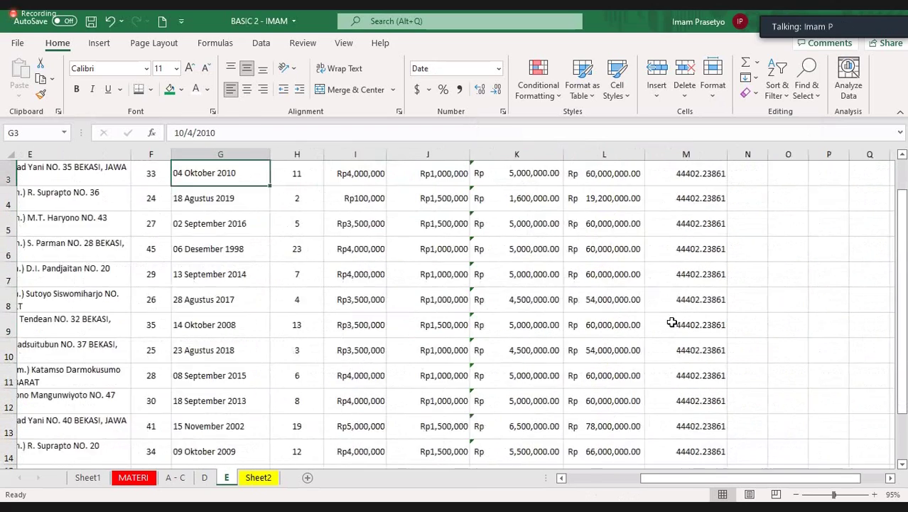
pyautogui.scroll(2, 672, 322)
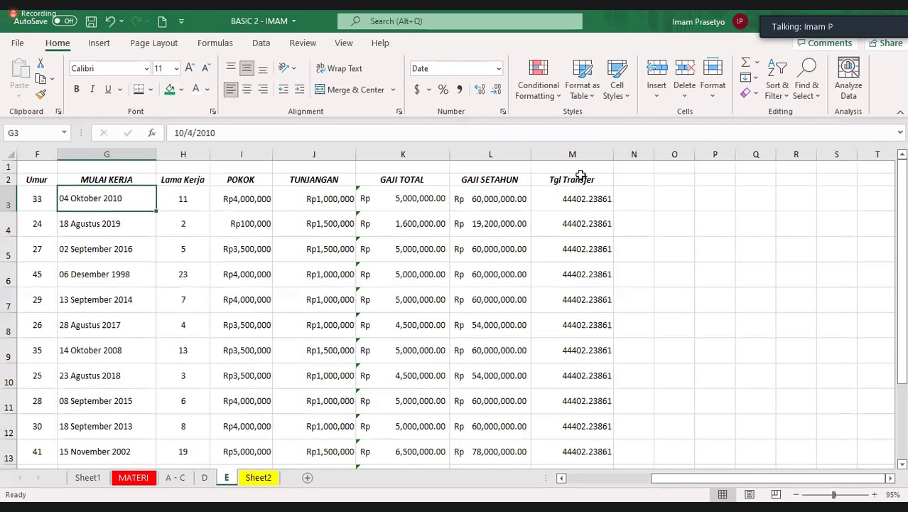
pyautogui.click(583, 178)
pyautogui.press('Down')
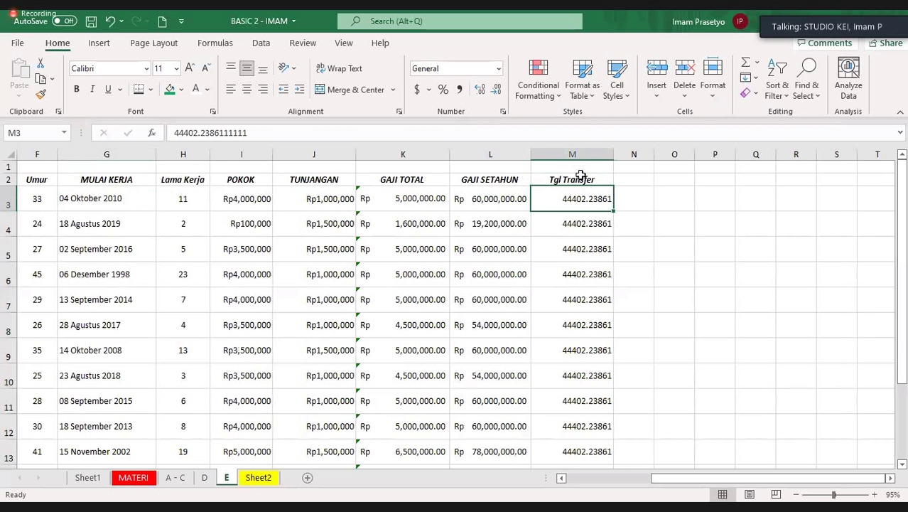
pyautogui.hotkey('ctrl', 'shift', 'Down')
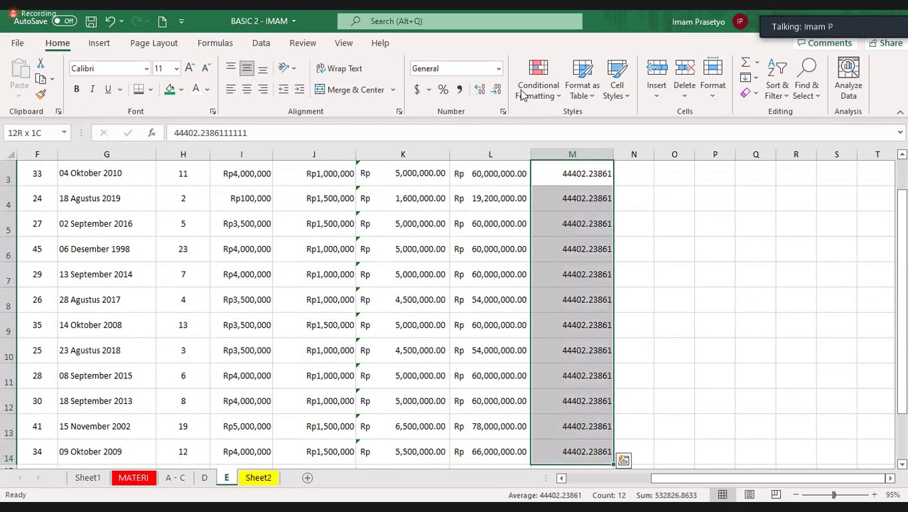
# Format column M's transfer dates with the 14 Maret 2012 type, showing 25 Juli 2021
pyautogui.click(498, 68)
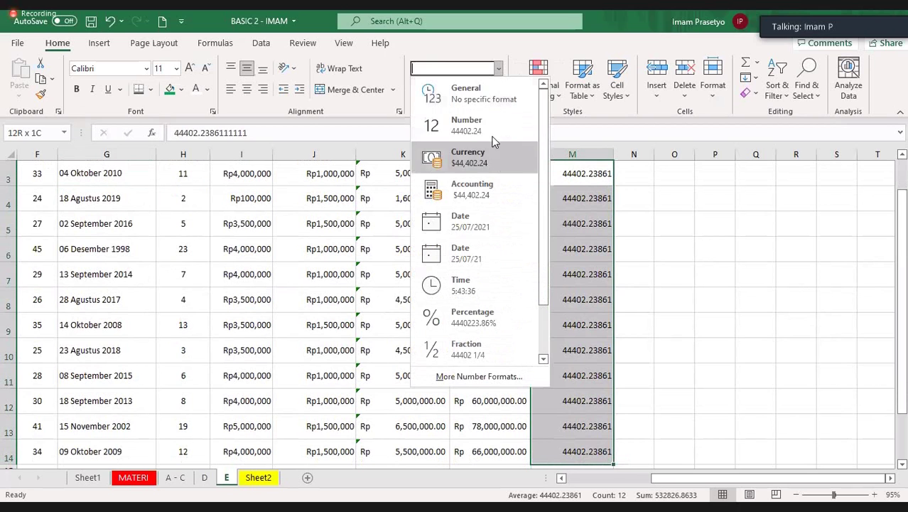
pyautogui.click(471, 220)
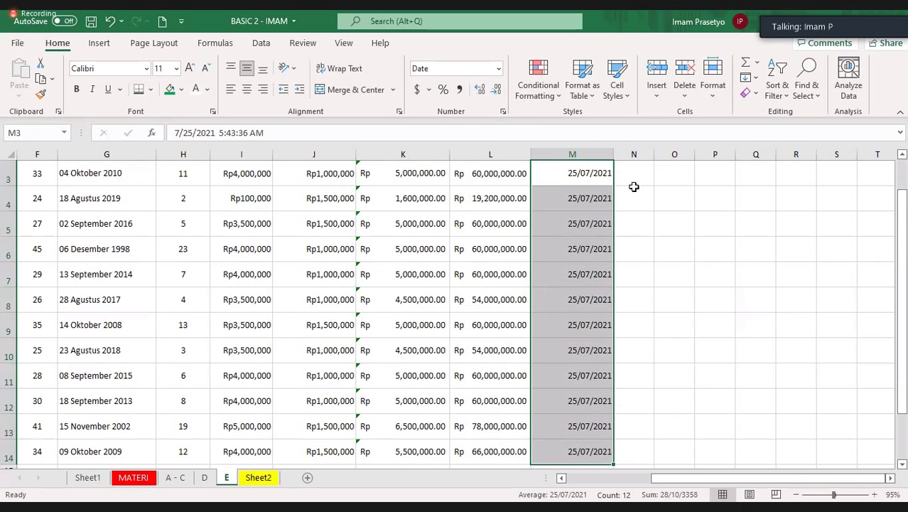
pyautogui.hotkey('ctrl', '1')
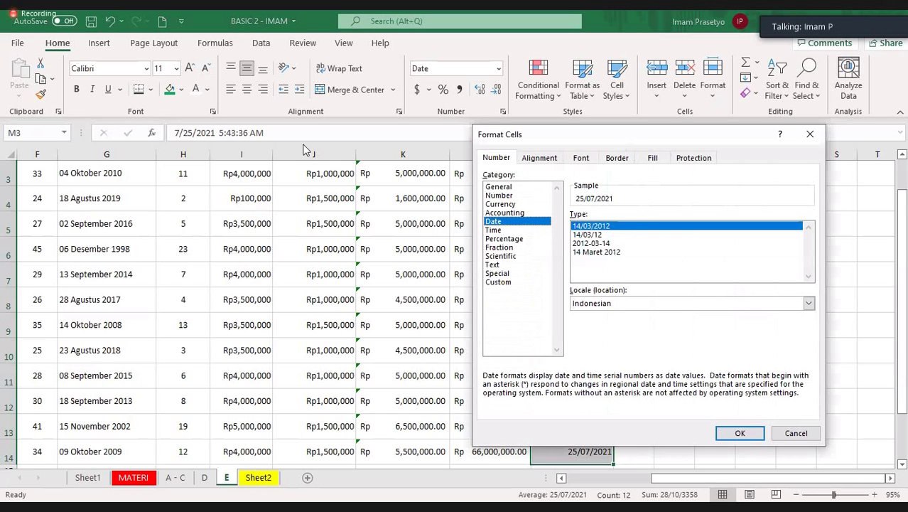
pyautogui.moveTo(526, 134); pyautogui.dragTo(177, 142)
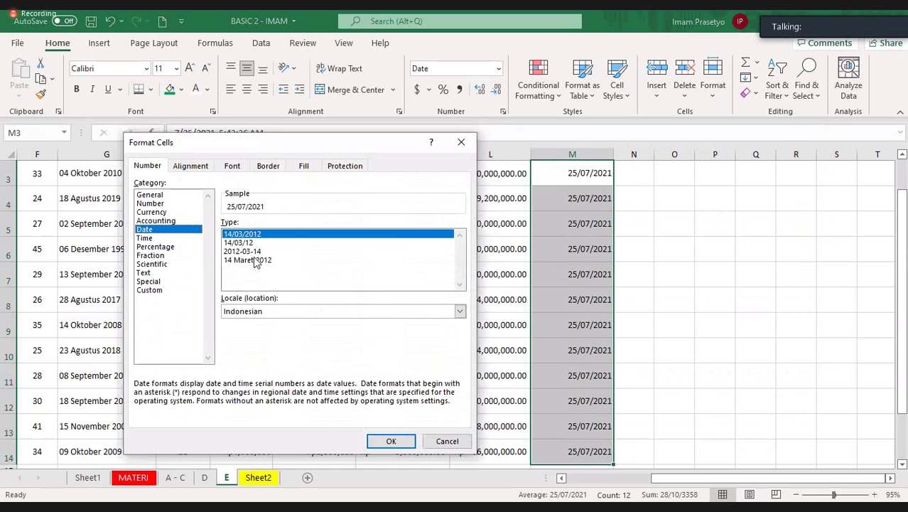
pyautogui.click(254, 260)
pyautogui.click(249, 252)
pyautogui.click(251, 260)
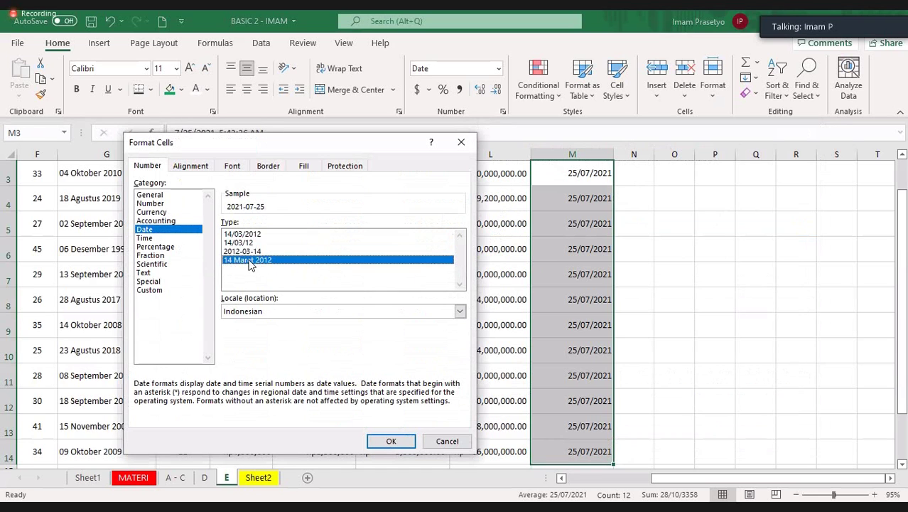
pyautogui.click(391, 442)
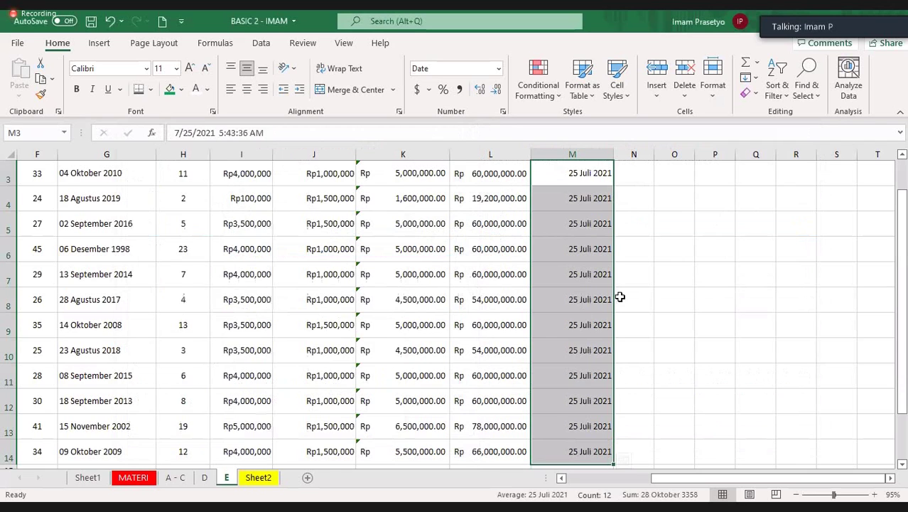
pyautogui.click(715, 227)
pyautogui.scroll(1, 638, 264)
pyautogui.scroll(-1, 637, 263)
pyautogui.click(569, 246)
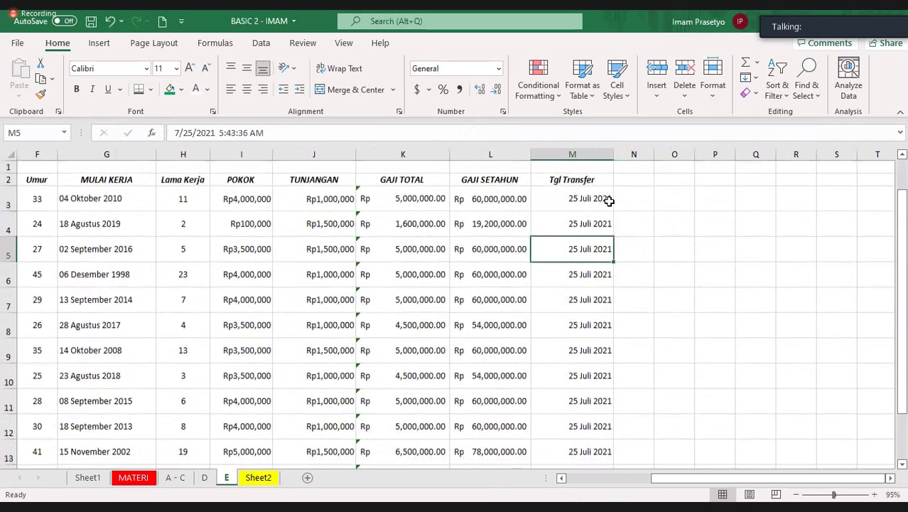
pyautogui.click(540, 193)
pyautogui.hscroll(-2, 534, 207)
pyautogui.hscroll(-3, 535, 207)
pyautogui.hscroll(3, 577, 193)
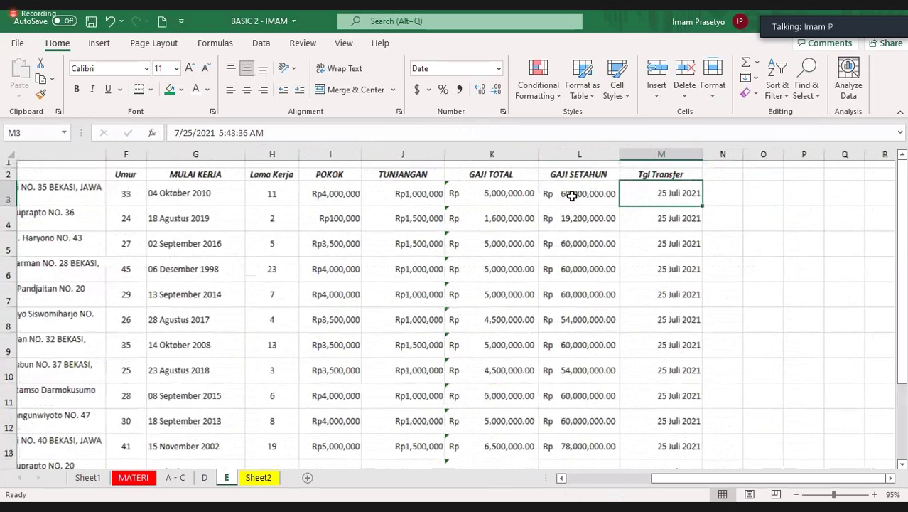
pyautogui.hscroll(2, 582, 284)
pyautogui.scroll(1, 582, 377)
pyautogui.hotkey('shift', 'Down')
pyautogui.hotkey('shift', 'Down')
pyautogui.hotkey('shift', 'Down')
pyautogui.hscroll(-3, 473, 319)
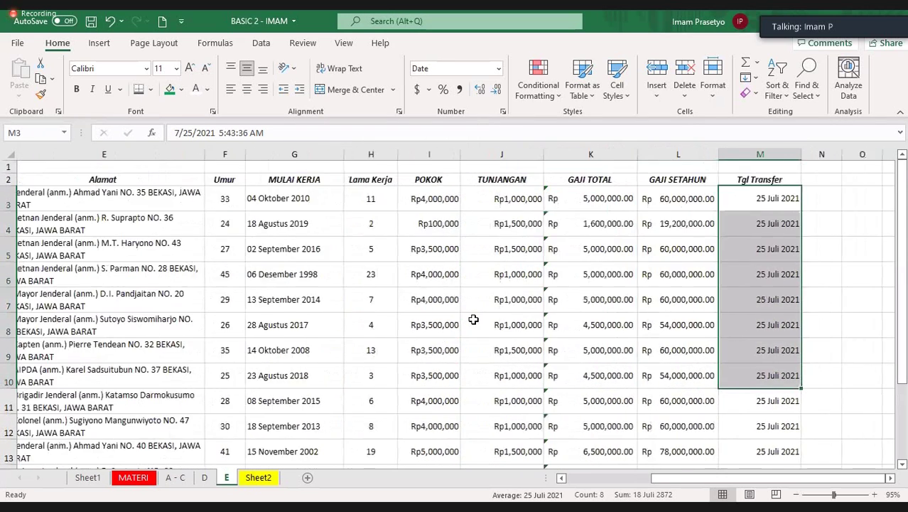
pyautogui.hscroll(2, 473, 319)
pyautogui.hscroll(1, 473, 319)
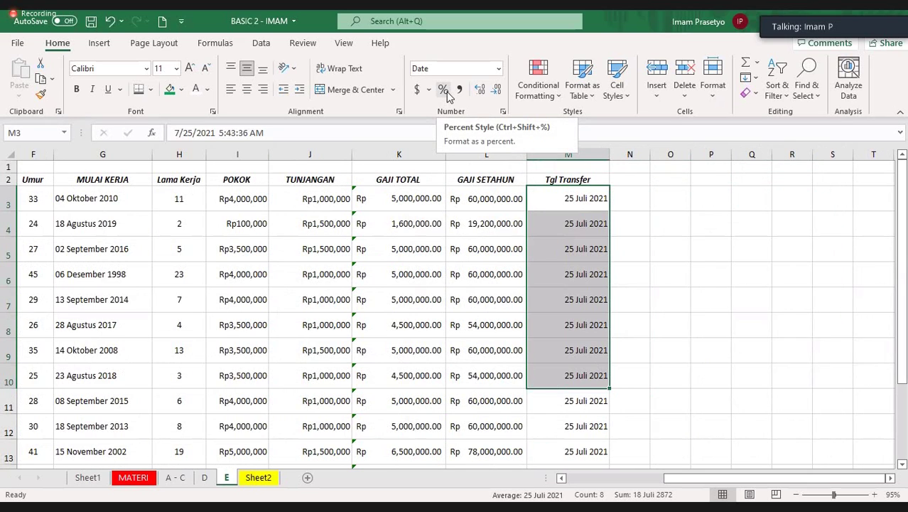
pyautogui.click(652, 197)
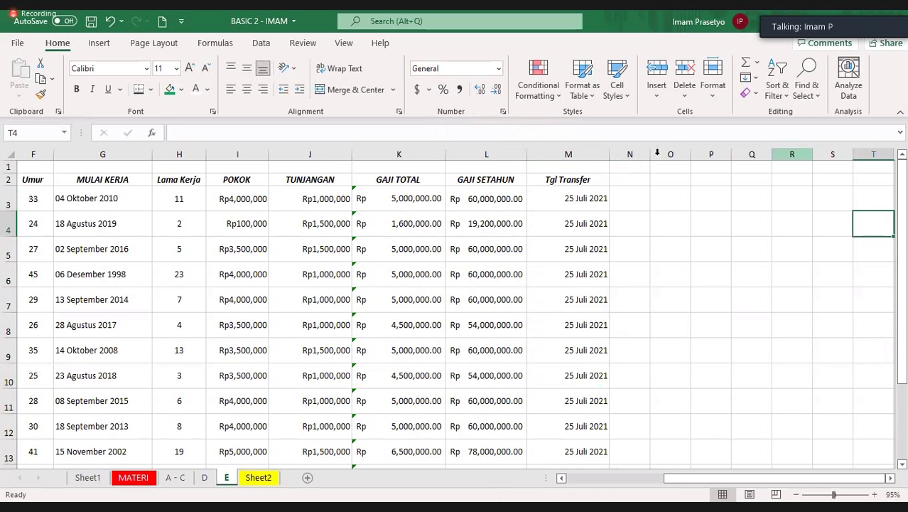
pyautogui.click(792, 154)
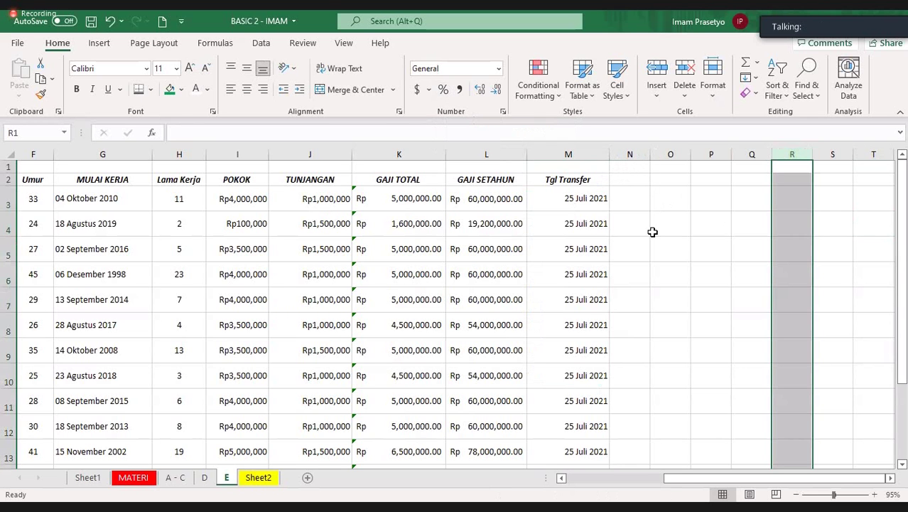
pyautogui.press('Down')
pyautogui.press('Down')
pyautogui.press('Down')
pyautogui.click(203, 478)
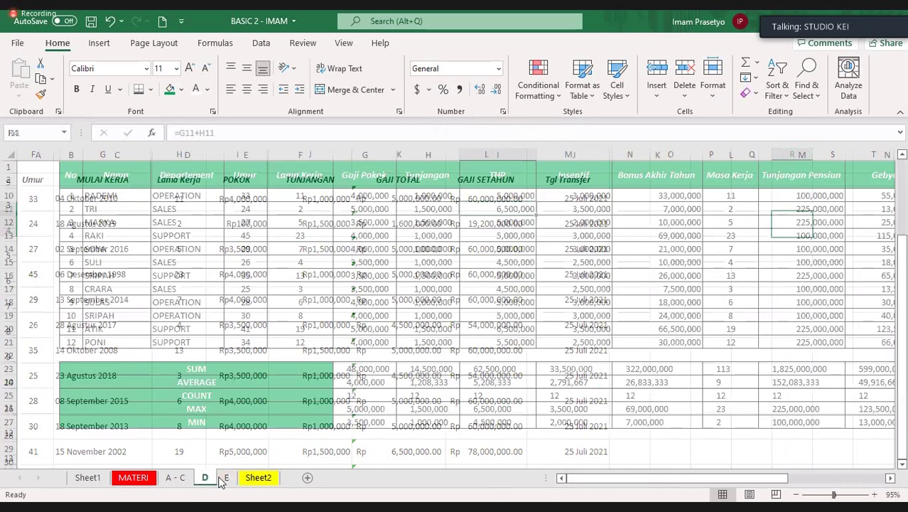
pyautogui.hotkey('ctrl', 'pagedown')
pyautogui.click(612, 283)
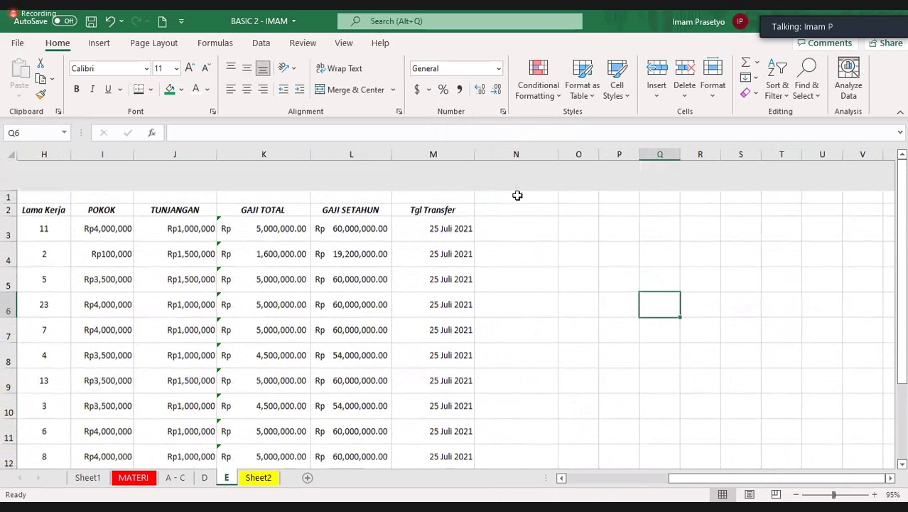
# Enter the header '% Tunjangan thd gaji total' in N2 and widen column N
pyautogui.click(513, 180)
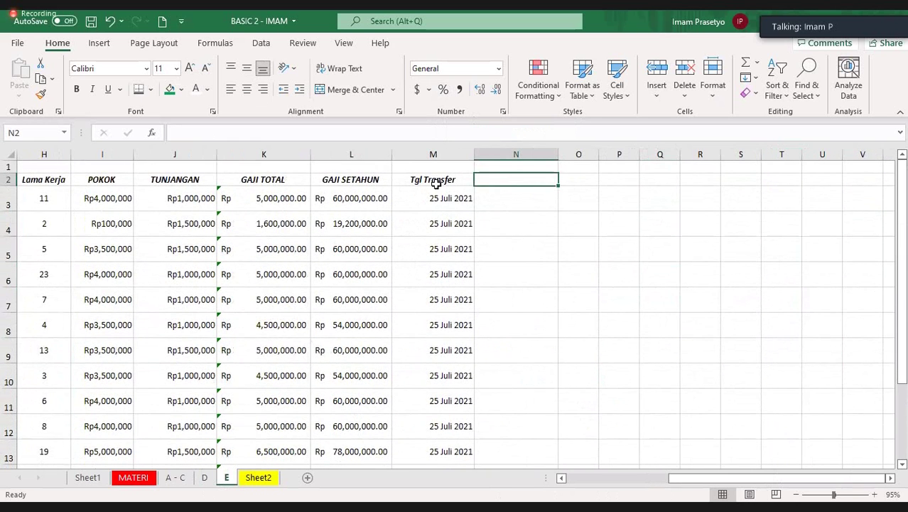
pyautogui.write('%')
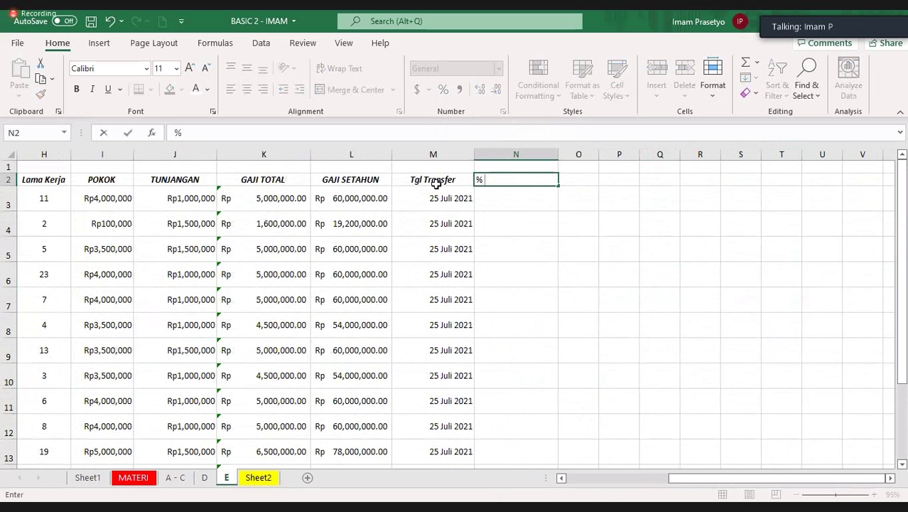
pyautogui.write(' TU')
pyautogui.press('BackSpace')
pyautogui.write('unjangan thd ')
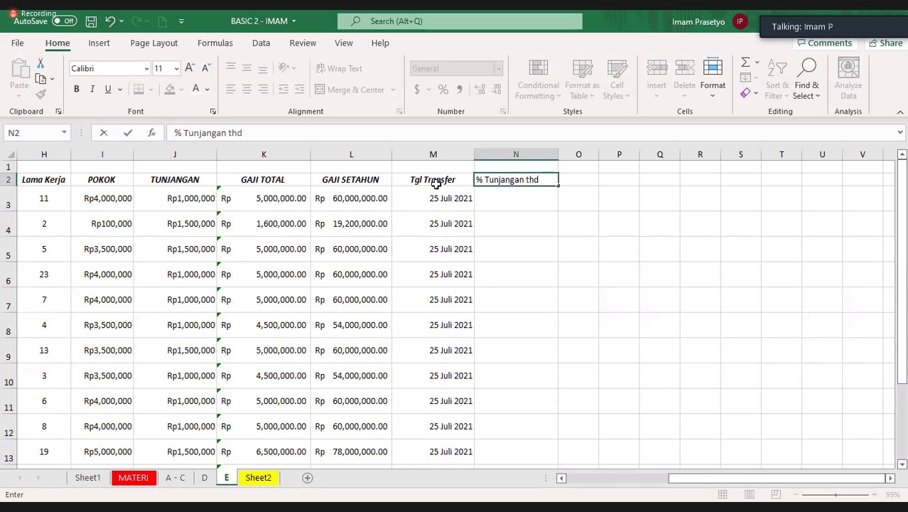
pyautogui.write('gaji total')
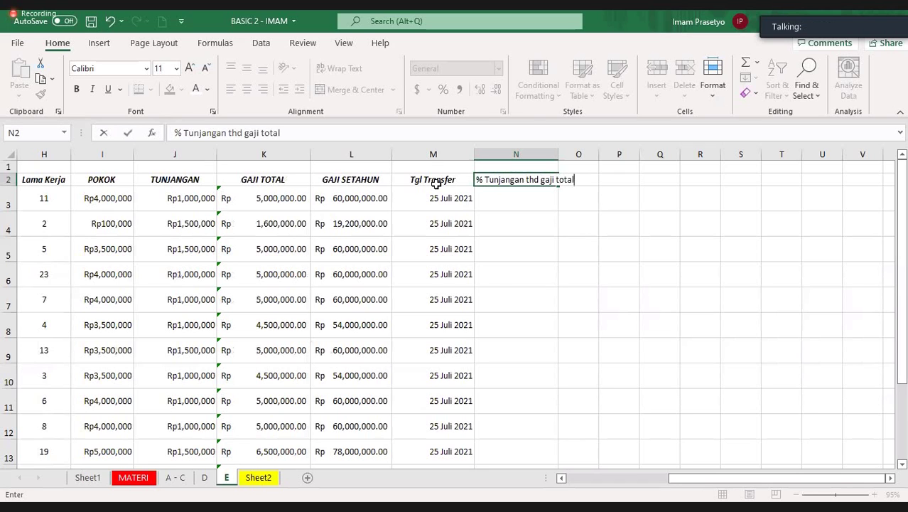
pyautogui.press('Return')
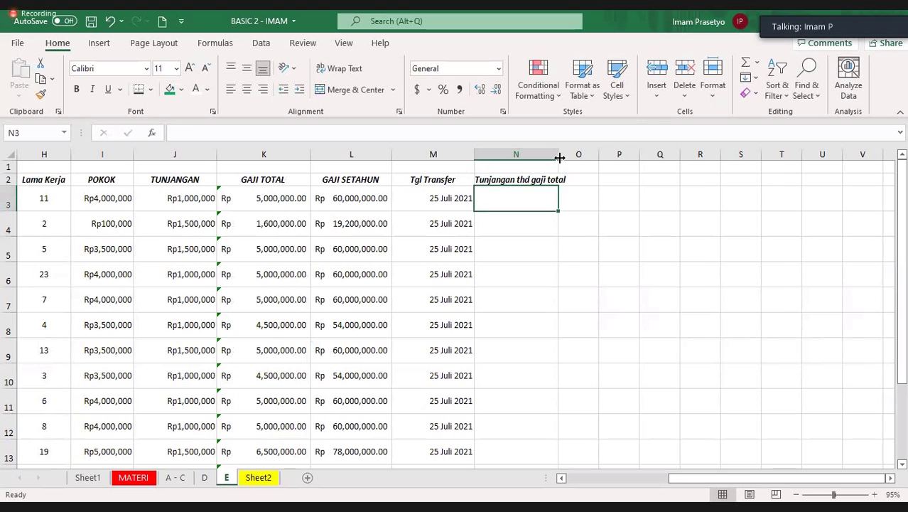
pyautogui.moveTo(560, 157); pyautogui.dragTo(604, 157)
# Enter the ratio formula =J3/K3 in cell N3
pyautogui.click(184, 195)
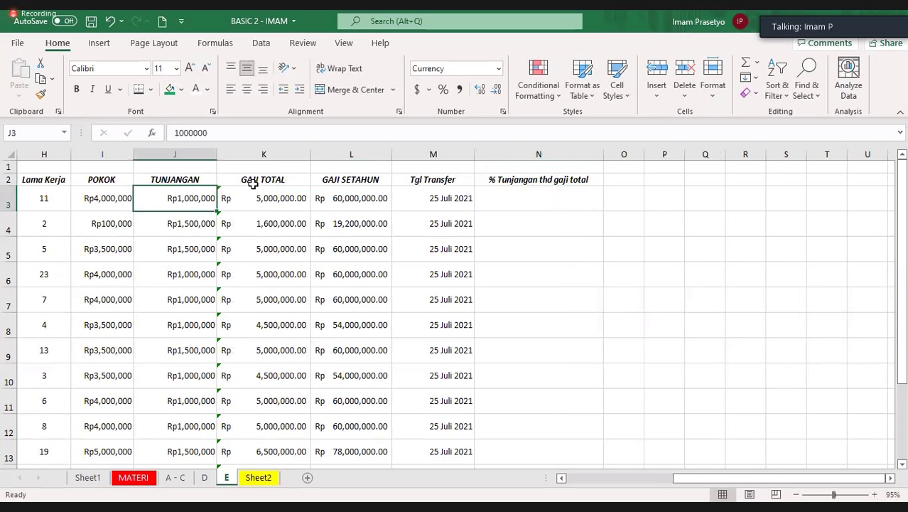
pyautogui.moveTo(253, 183)
pyautogui.mouseDown()
pyautogui.moveTo(254, 197)
pyautogui.moveTo(270, 202)
pyautogui.mouseUp()
pyautogui.click(274, 203)
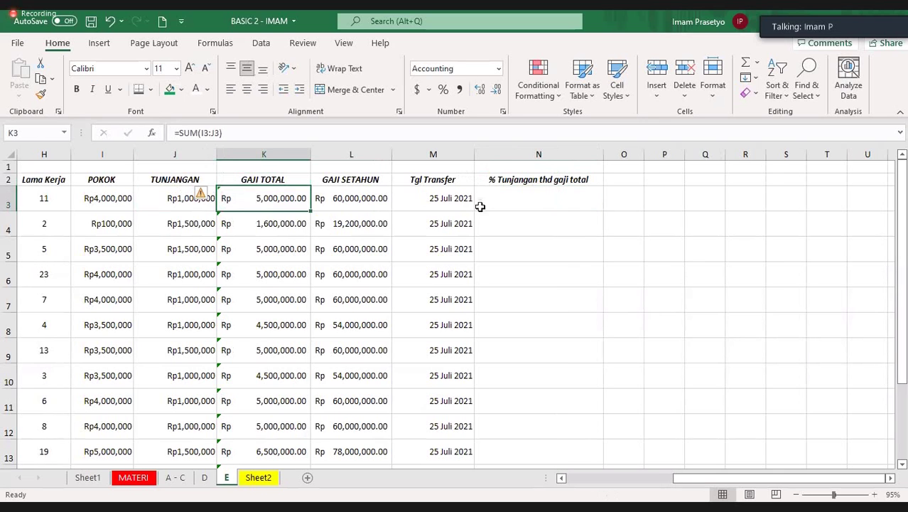
pyautogui.click(528, 226)
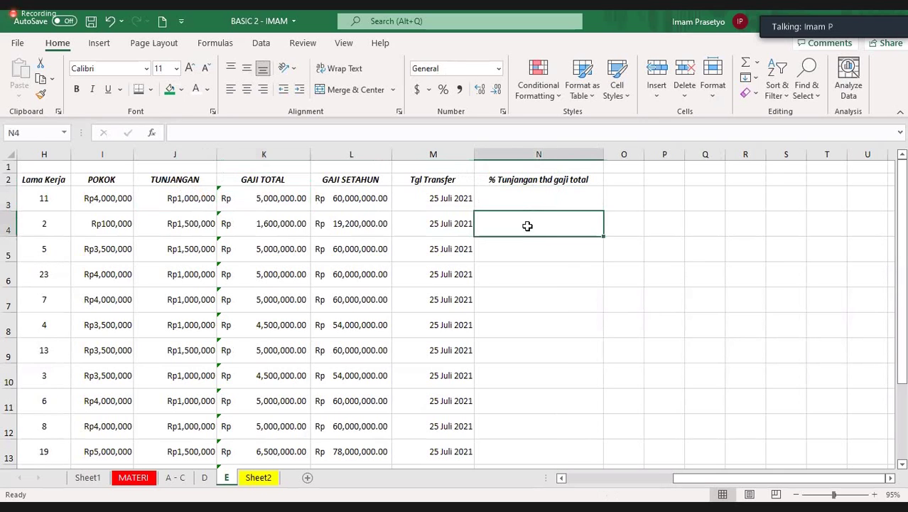
pyautogui.click(500, 202)
pyautogui.write('=')
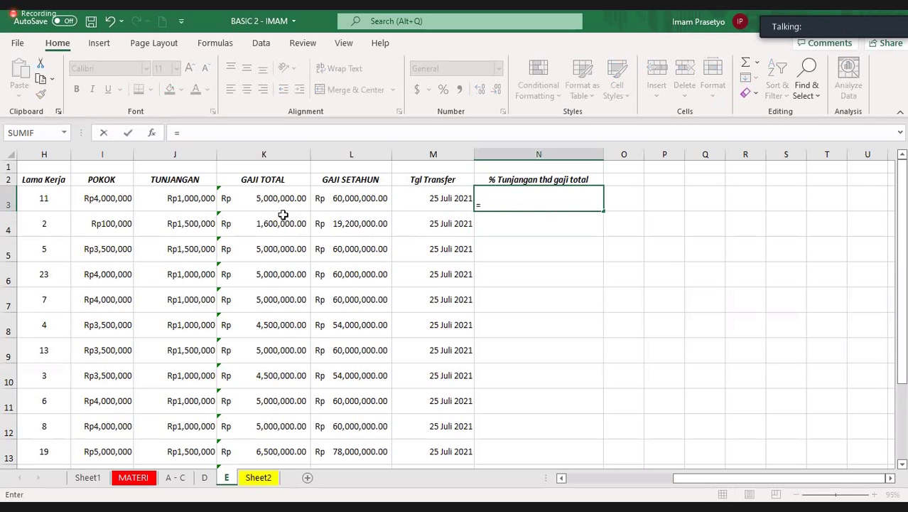
pyautogui.click(191, 199)
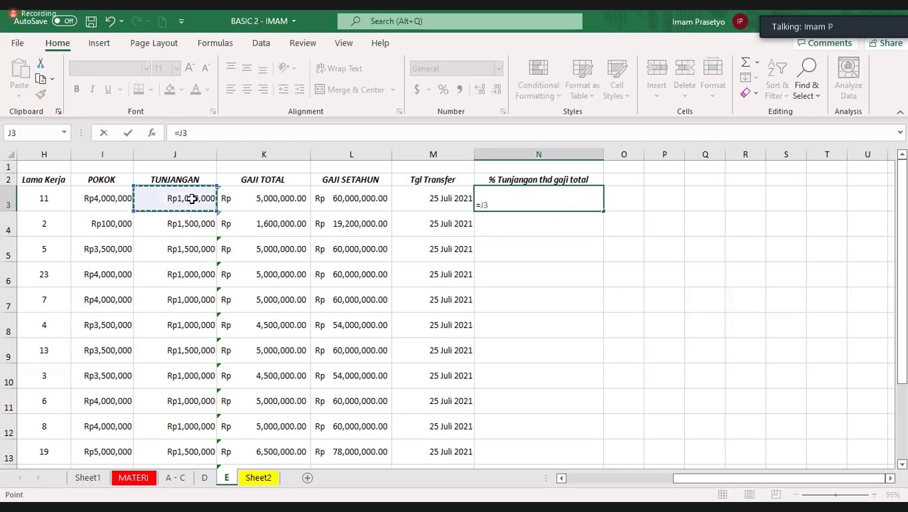
pyautogui.write('/')
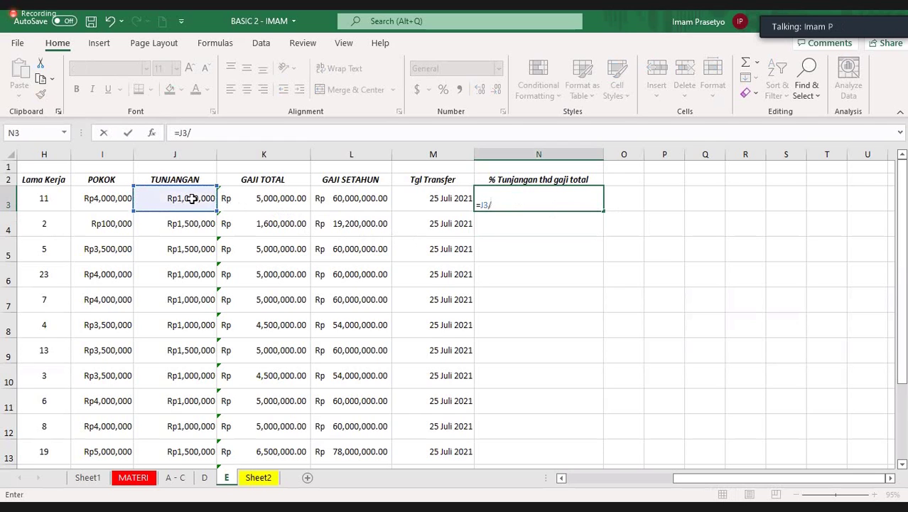
pyautogui.click(265, 199)
pyautogui.press('Return')
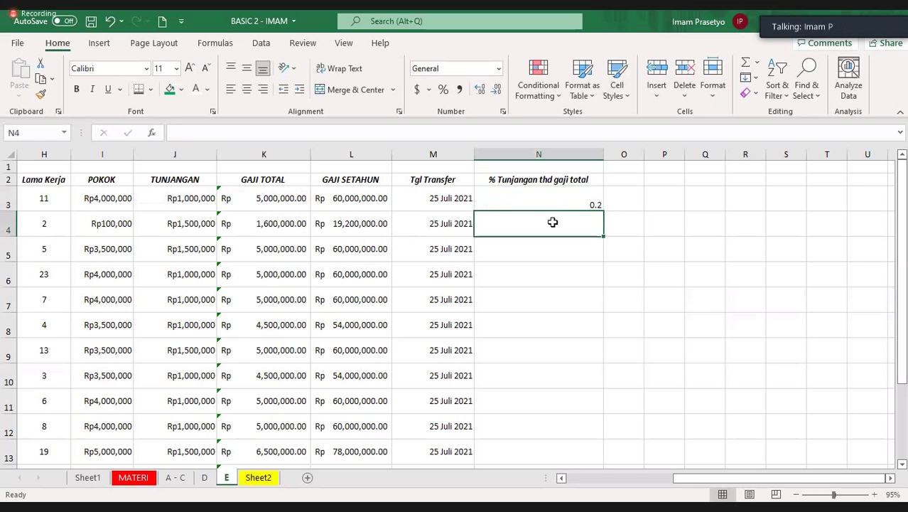
# Centre column N and fill the =J3/K3 formula down through N14
pyautogui.moveTo(520, 199)
pyautogui.mouseDown()
pyautogui.moveTo(520, 418)
pyautogui.moveTo(512, 396)
pyautogui.mouseUp()
pyautogui.click(247, 89)
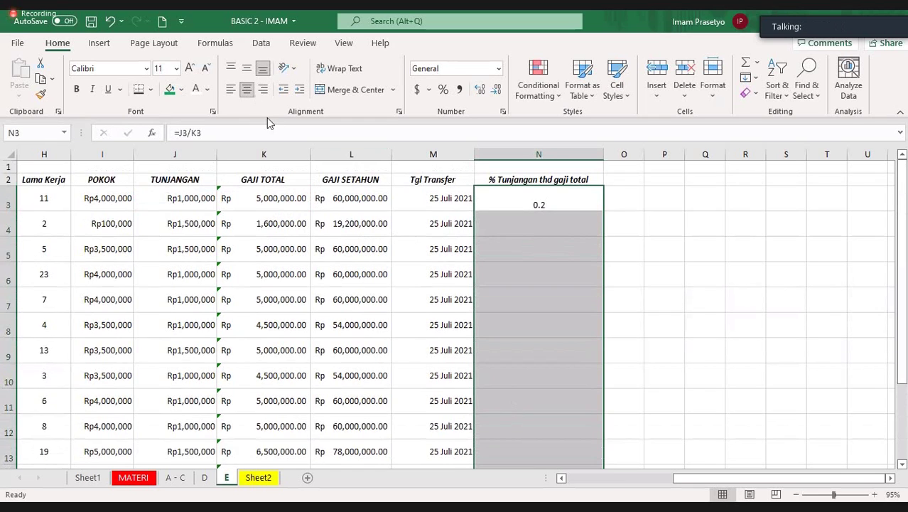
pyautogui.click(247, 70)
pyautogui.click(702, 268)
pyautogui.click(533, 198)
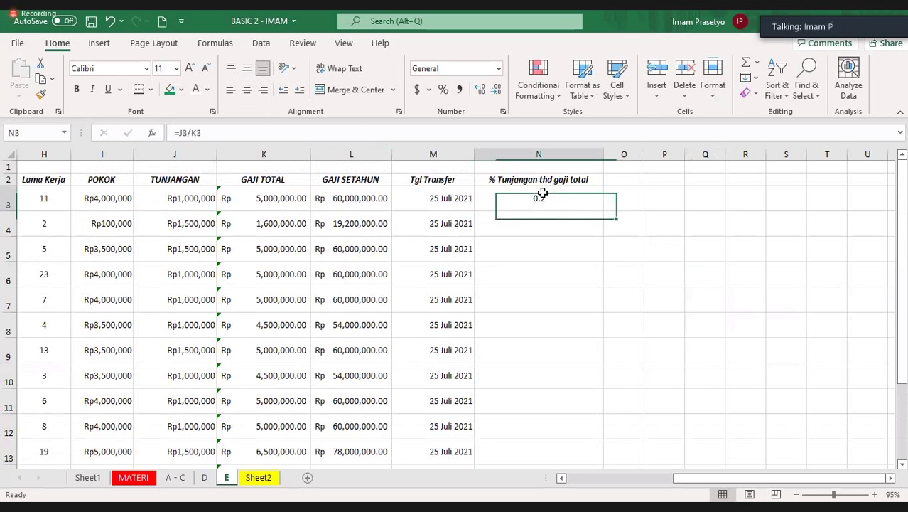
pyautogui.doubleClick(598, 211)
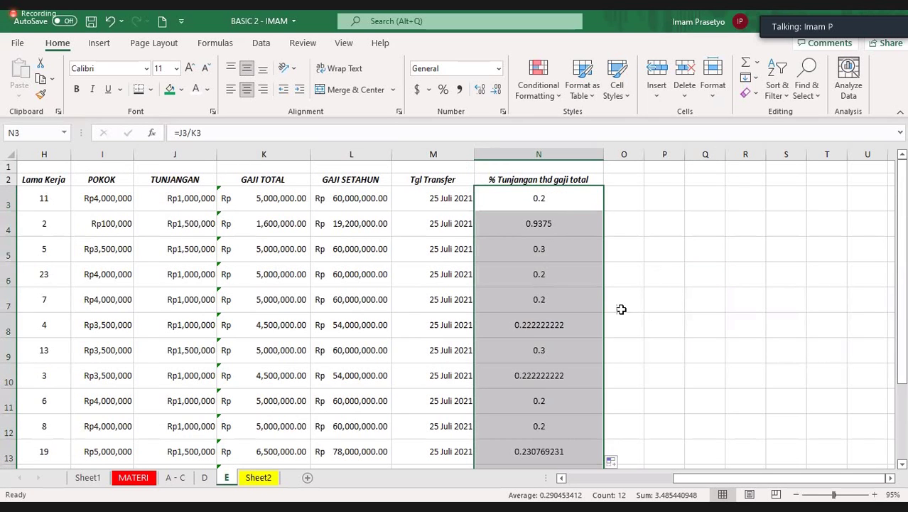
pyautogui.click(620, 306)
pyautogui.moveTo(560, 207); pyautogui.dragTo(558, 444)
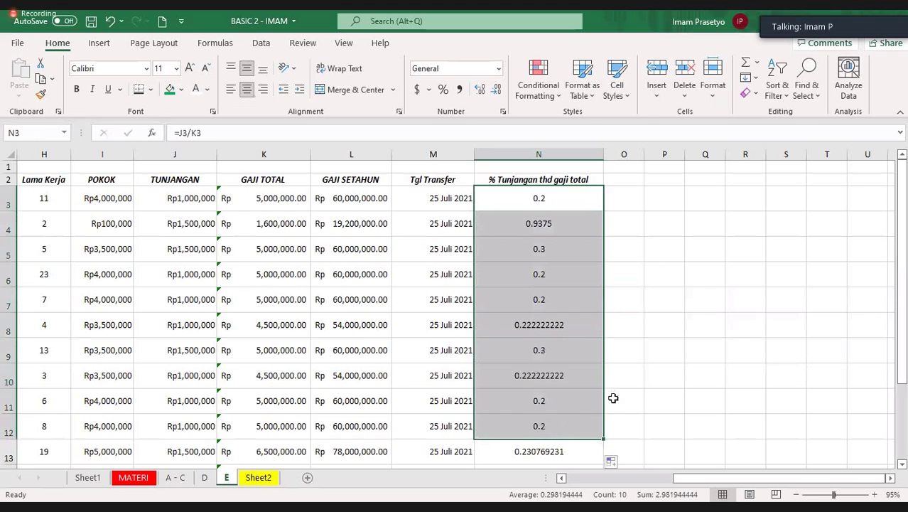
pyautogui.click(663, 375)
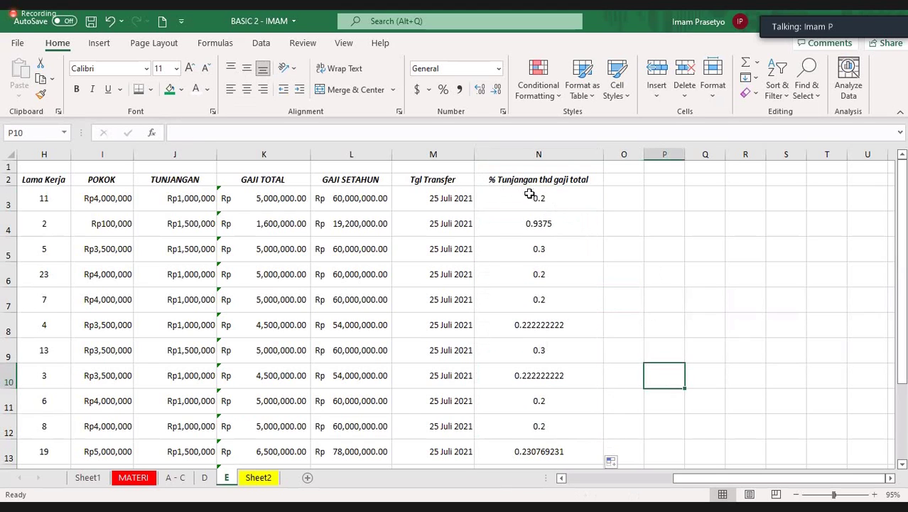
pyautogui.moveTo(514, 200)
pyautogui.mouseDown()
pyautogui.moveTo(519, 403)
pyautogui.moveTo(512, 324)
pyautogui.mouseUp()
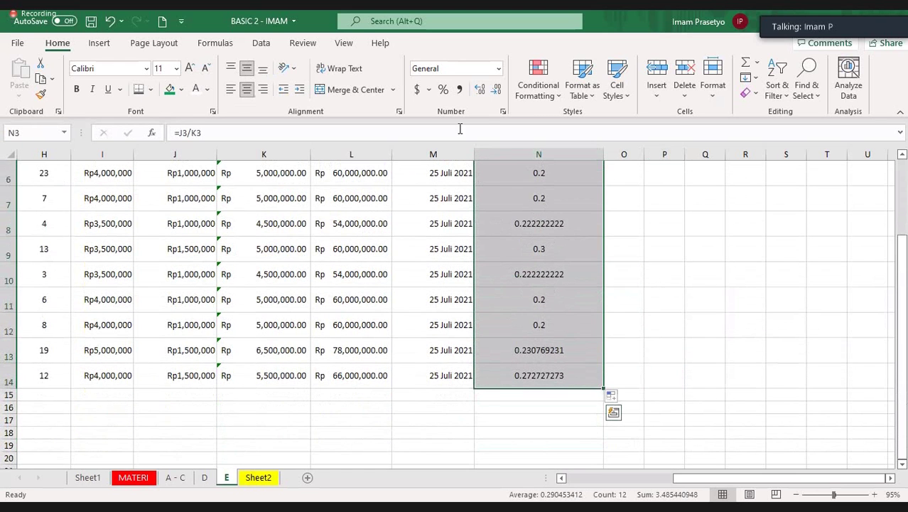
pyautogui.click(443, 90)
pyautogui.scroll(2, 624, 258)
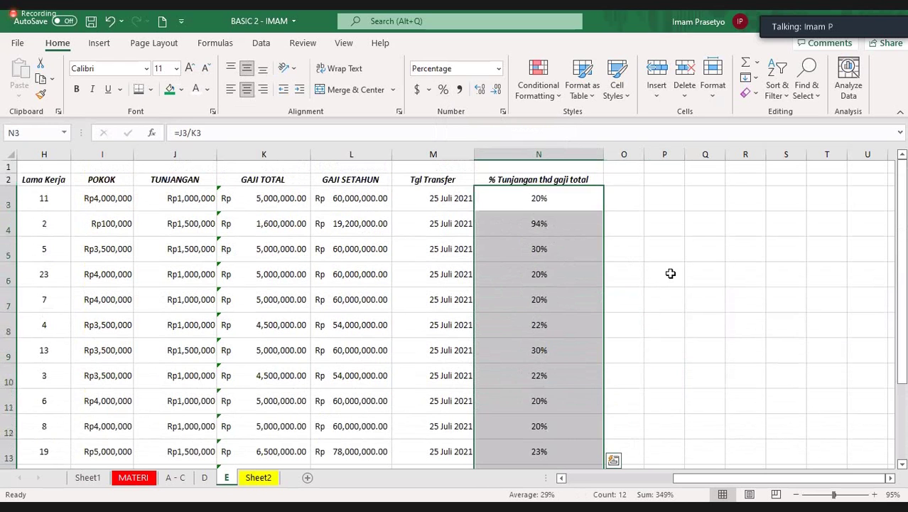
pyautogui.moveTo(539, 198); pyautogui.dragTo(556, 221)
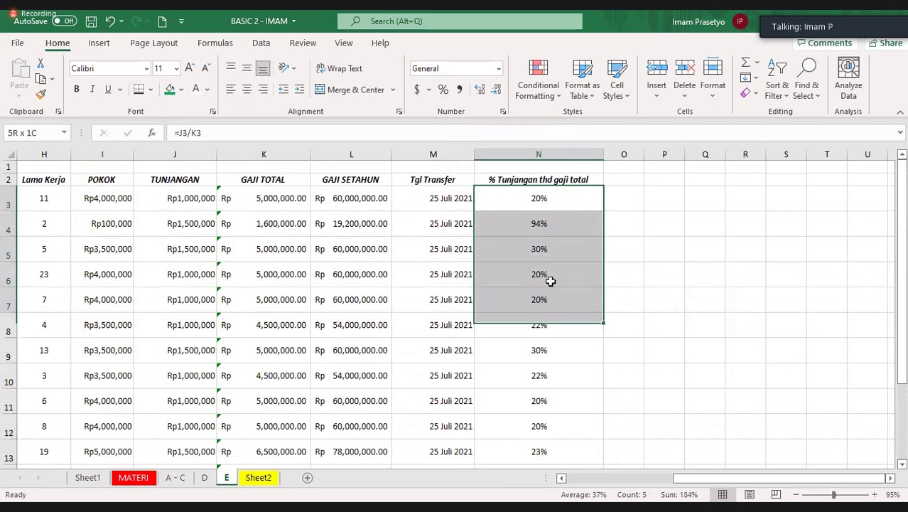
pyautogui.moveTo(561, 337); pyautogui.dragTo(551, 245)
pyautogui.moveTo(580, 203); pyautogui.dragTo(561, 454)
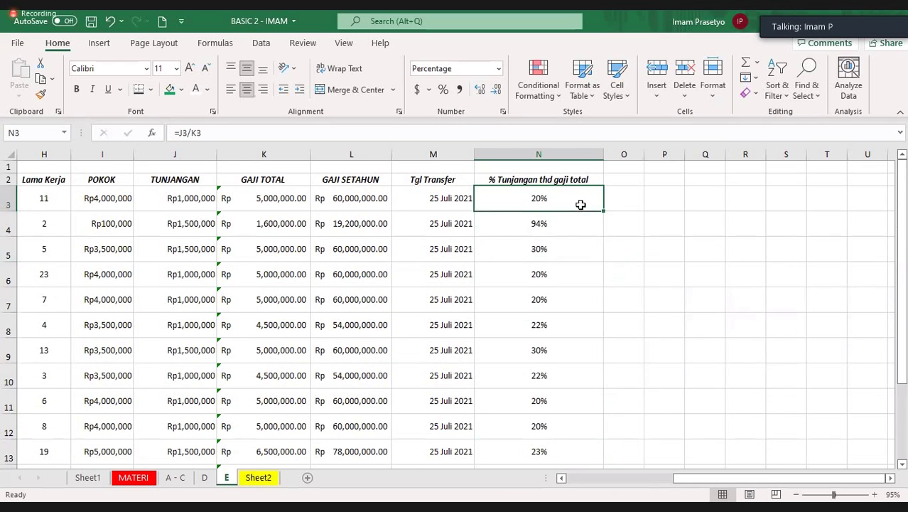
pyautogui.click(499, 69)
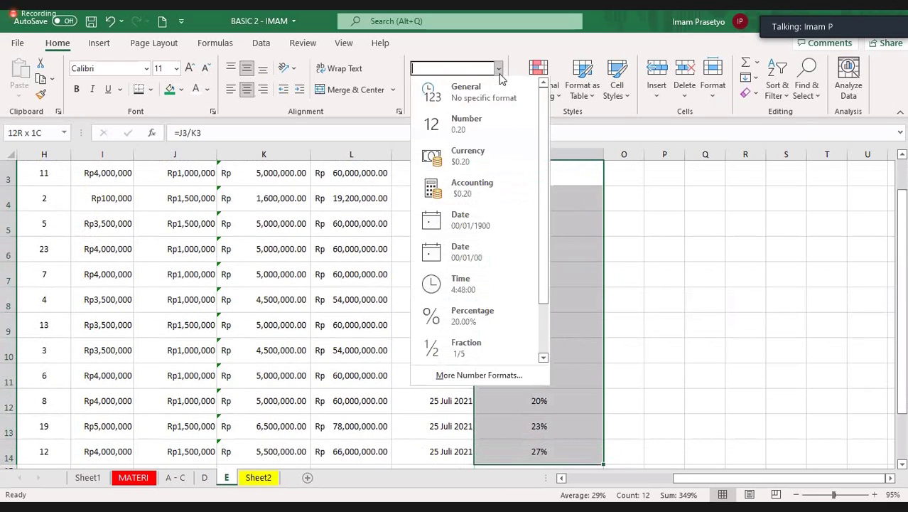
pyautogui.click(464, 101)
# Convert the N3:N14 ratios to whole percentages like 20%, 94% and 27%
pyautogui.click(628, 265)
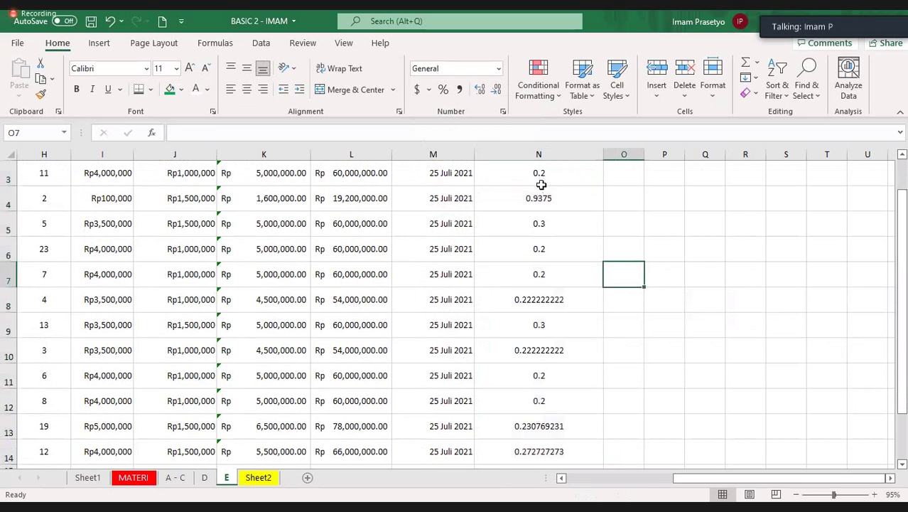
pyautogui.click(547, 193)
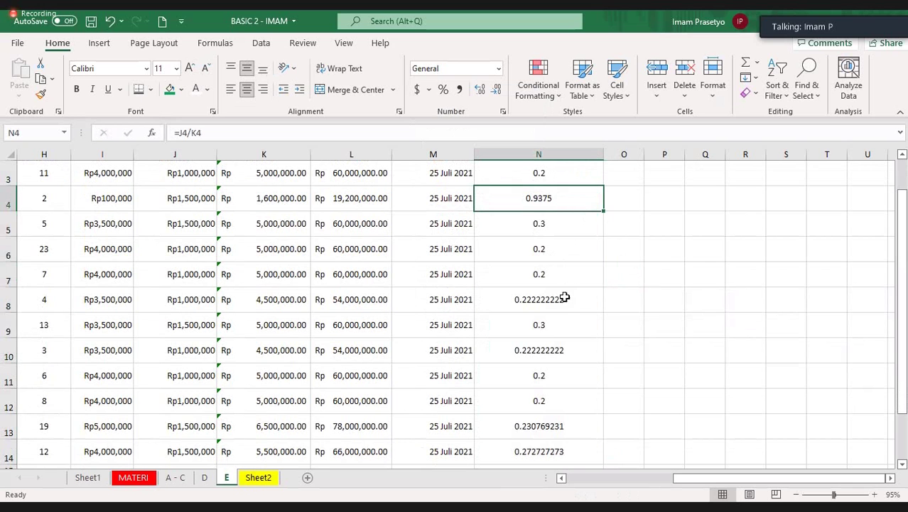
pyautogui.scroll(1, 572, 262)
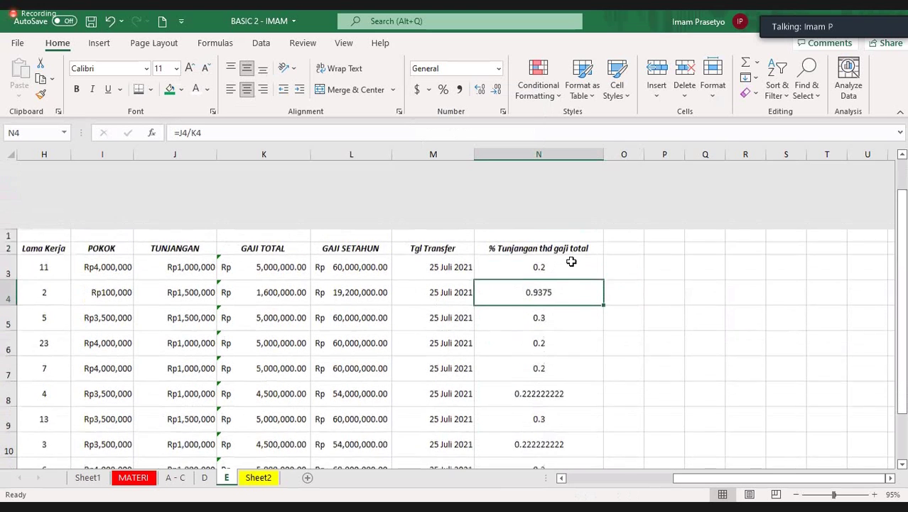
pyautogui.click(539, 180)
pyautogui.hotkey('ctrl', 'shift', 'Down')
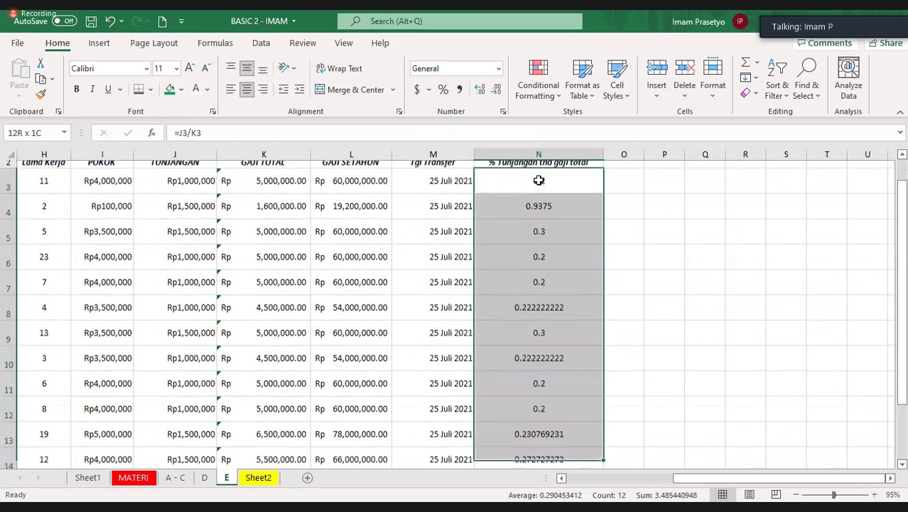
pyautogui.click(496, 90)
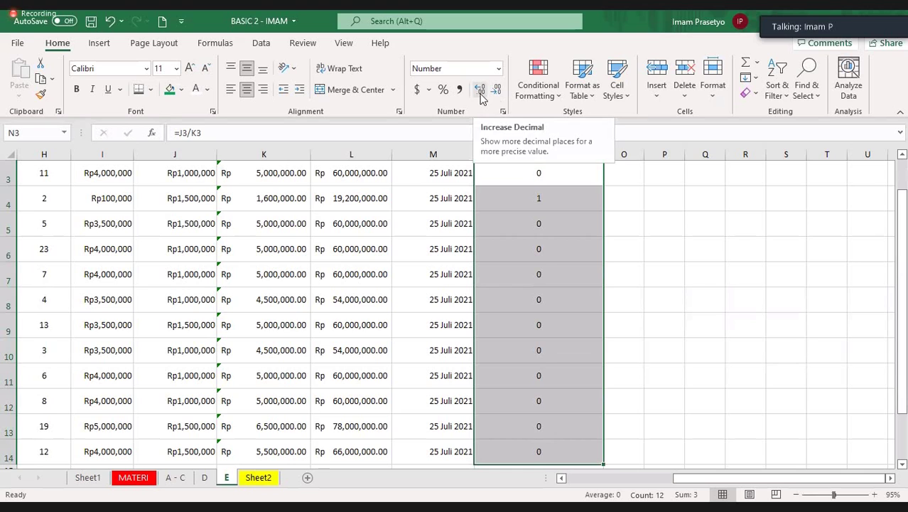
pyautogui.click(480, 90)
pyautogui.click(481, 92)
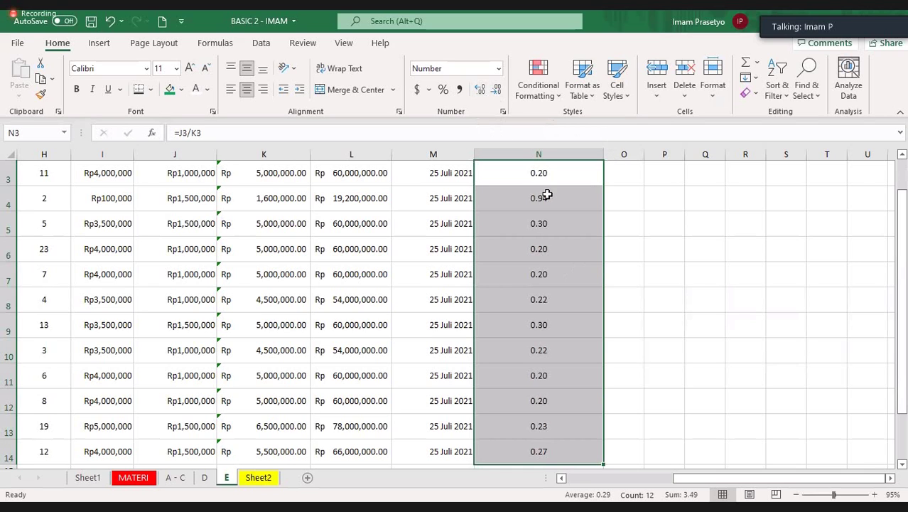
pyautogui.click(481, 90)
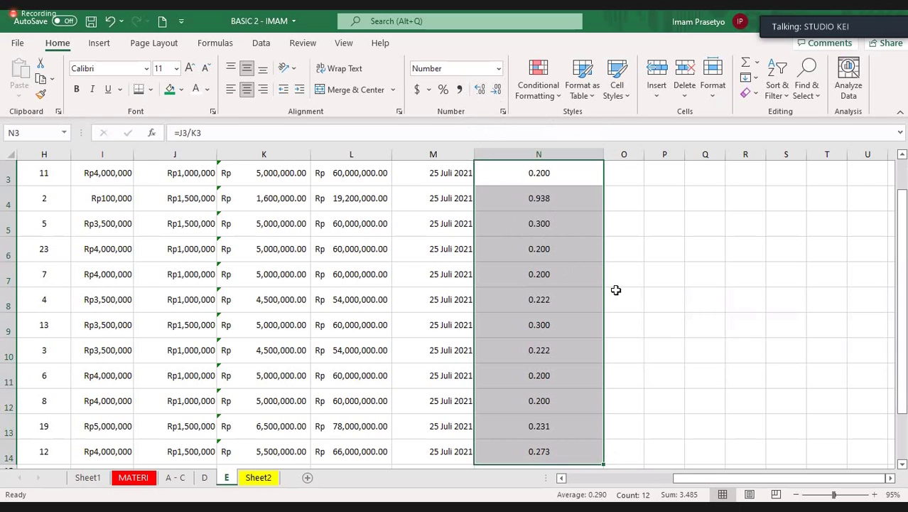
pyautogui.click(443, 90)
pyautogui.click(660, 268)
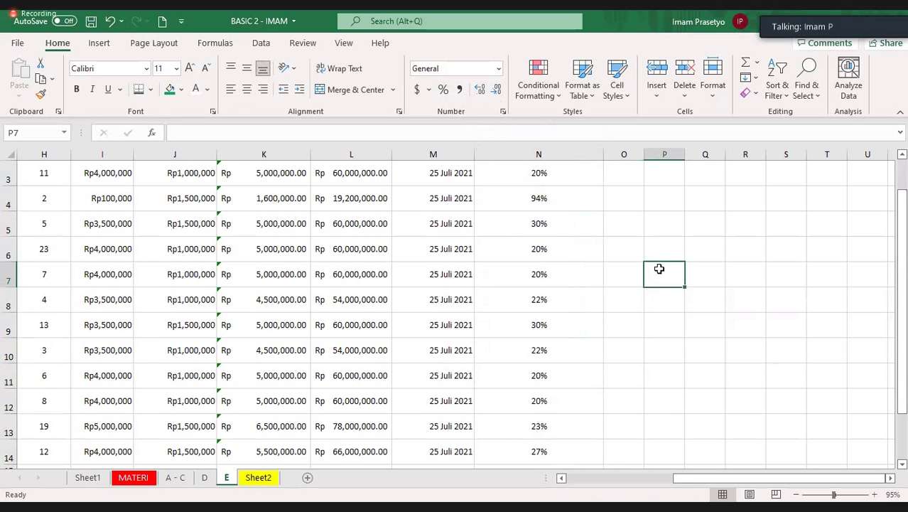
# Scroll back across the payroll sheet E, then switch to Sheet1
pyautogui.scroll(1, 660, 269)
pyautogui.click(411, 199)
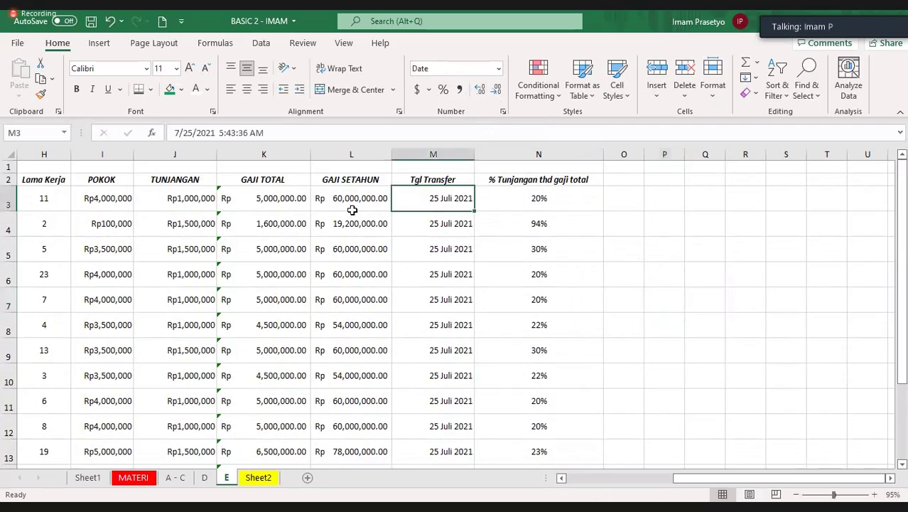
pyautogui.hscroll(-3, 325, 212)
pyautogui.hscroll(-2, 325, 212)
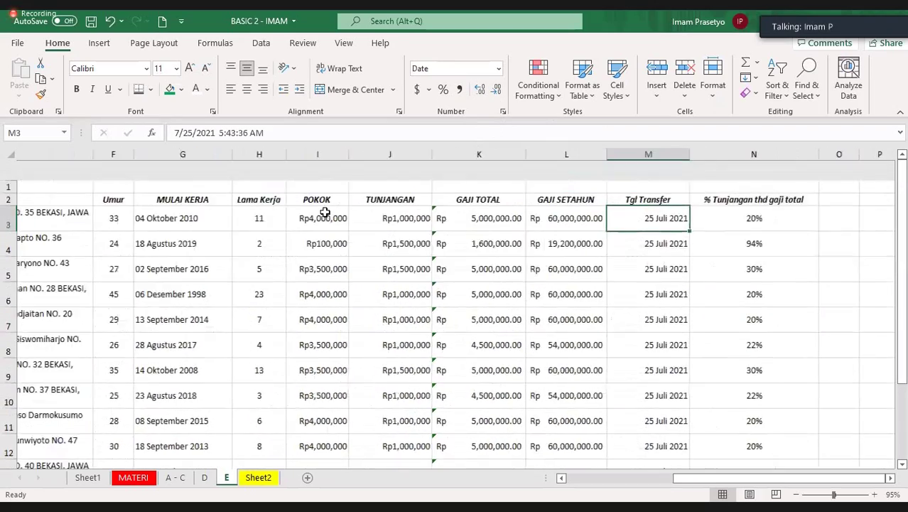
pyautogui.hscroll(-3, 325, 212)
pyautogui.scroll(1, 324, 212)
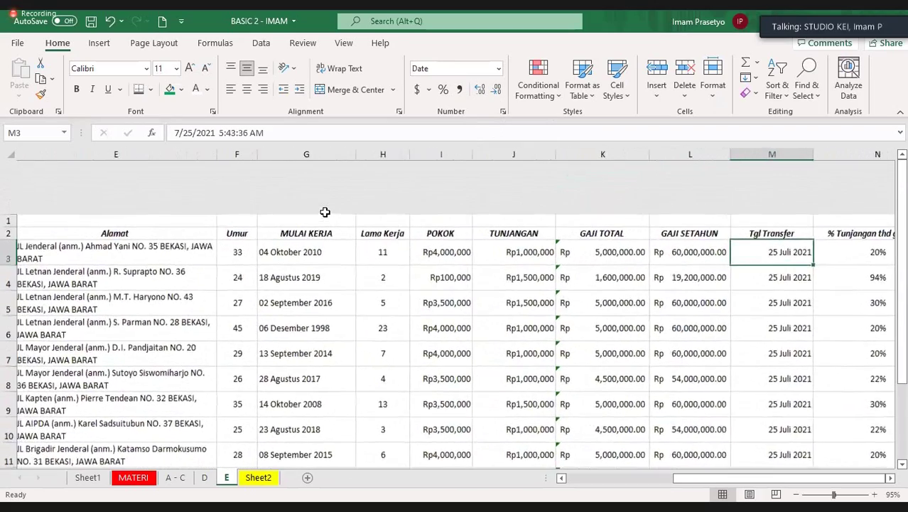
pyautogui.scroll(-1, 398, 250)
pyautogui.hscroll(4, 402, 251)
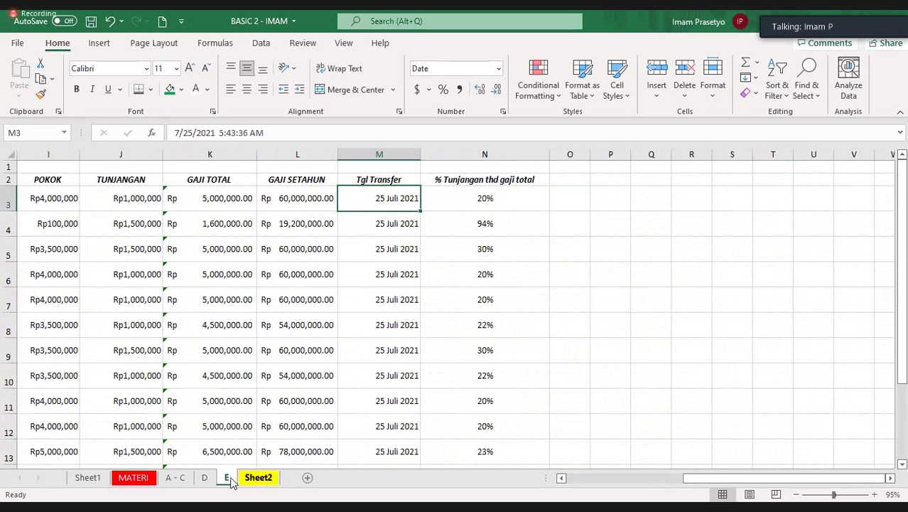
pyautogui.click(92, 477)
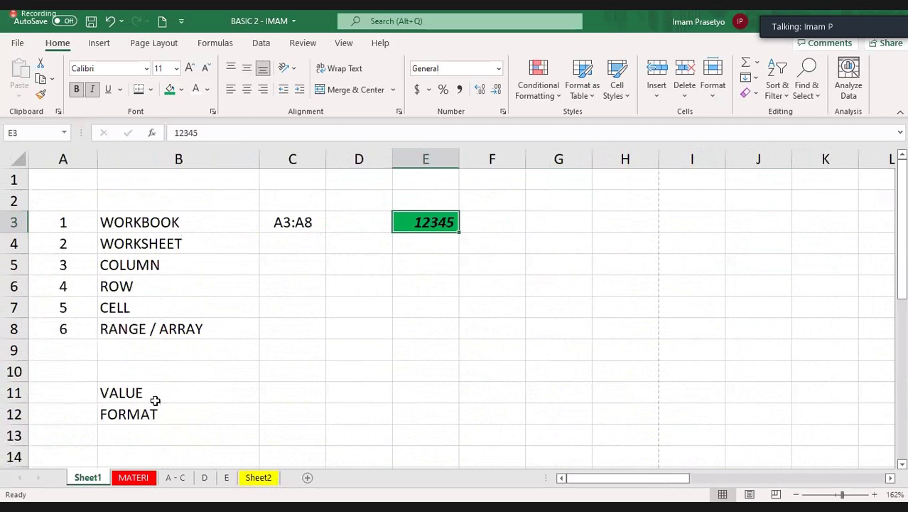
# On Sheet2, enter the plain number 1000000 in cell B2, then return to sheet E
pyautogui.click(270, 478)
pyautogui.click(149, 291)
pyautogui.click(90, 169)
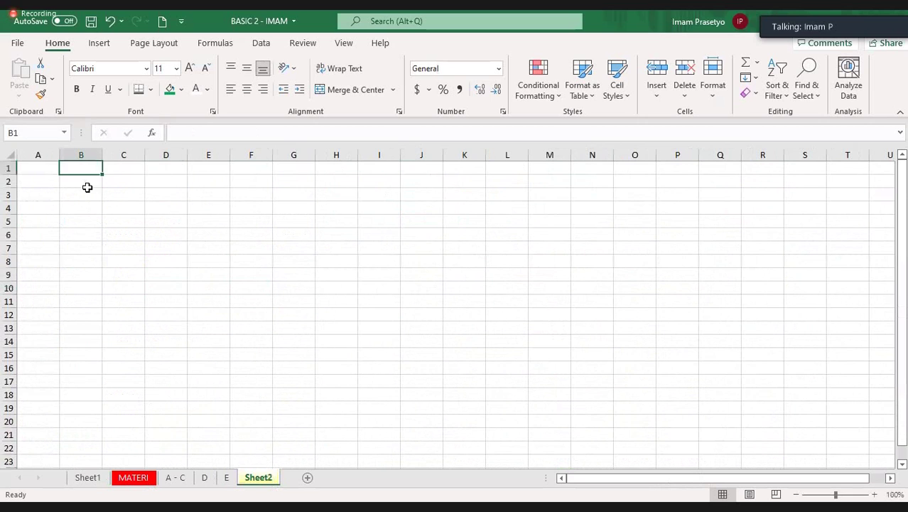
pyautogui.click(88, 190)
pyautogui.click(89, 182)
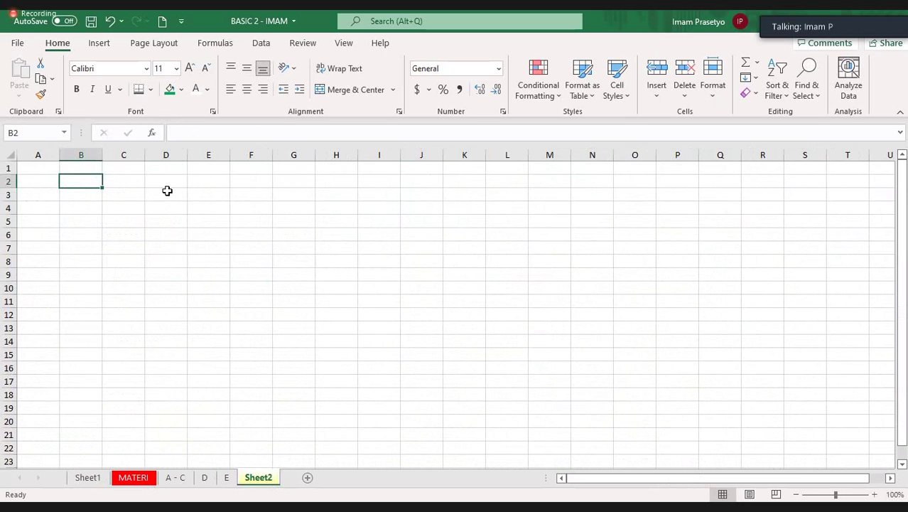
pyautogui.write('1.000.')
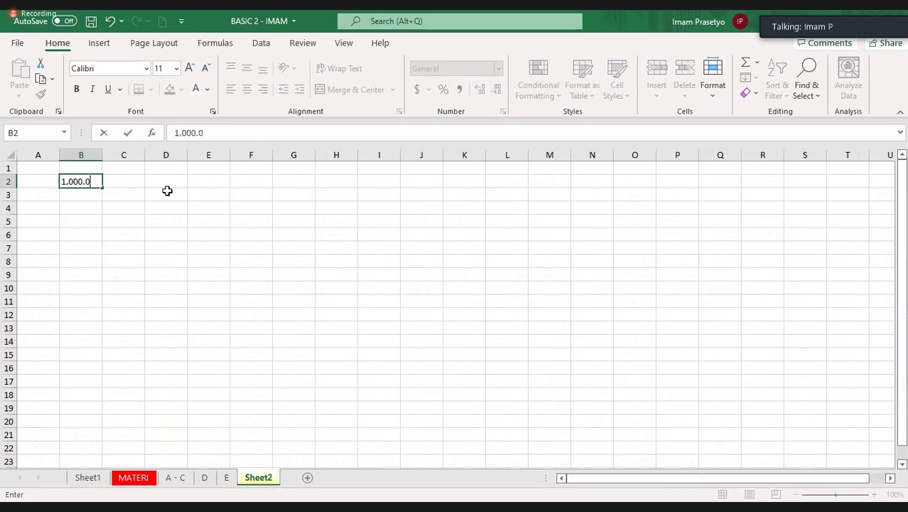
pyautogui.write('00')
pyautogui.hotkey('shift', 'Home')
pyautogui.write('100000')
pyautogui.press('Return')
pyautogui.press('Up')
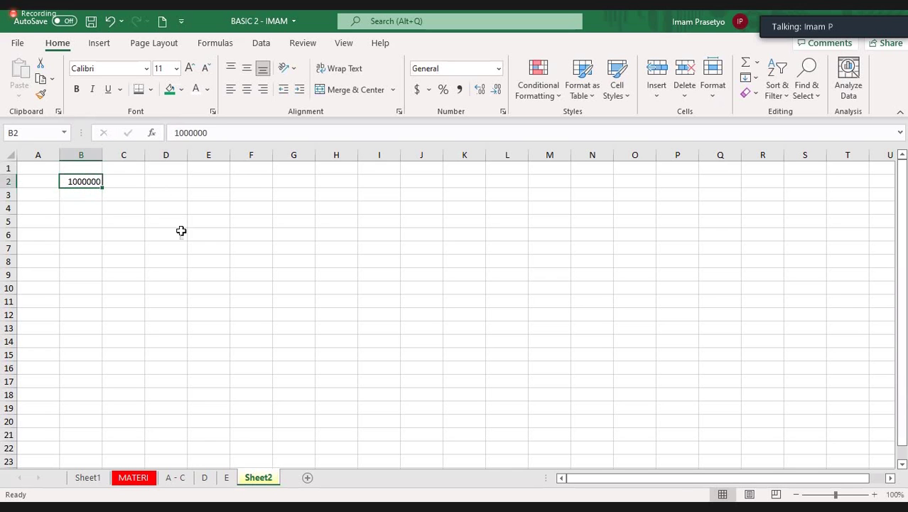
pyautogui.click(226, 477)
# Select the 25 Juli 2021 transfer date in M5 on sheet E
pyautogui.click(361, 253)
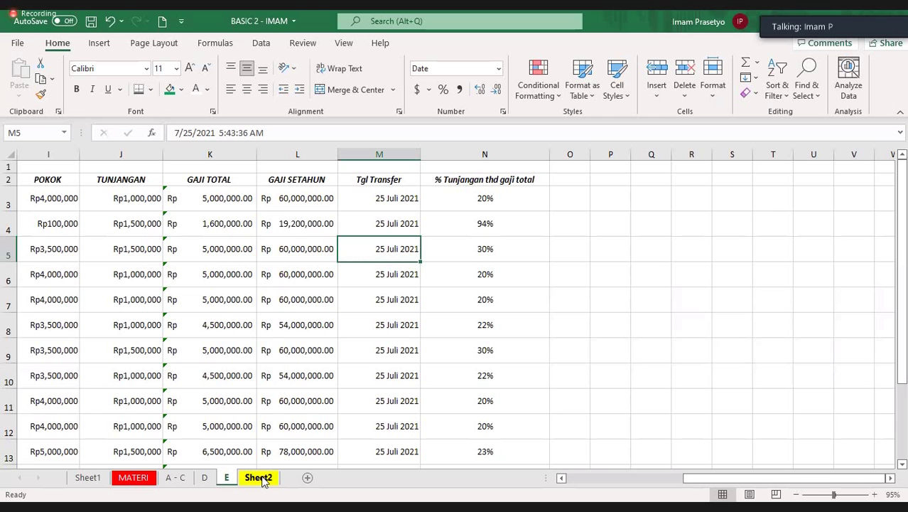
# Back on Sheet2, widen column B and zoom the view to 142%
pyautogui.click(299, 327)
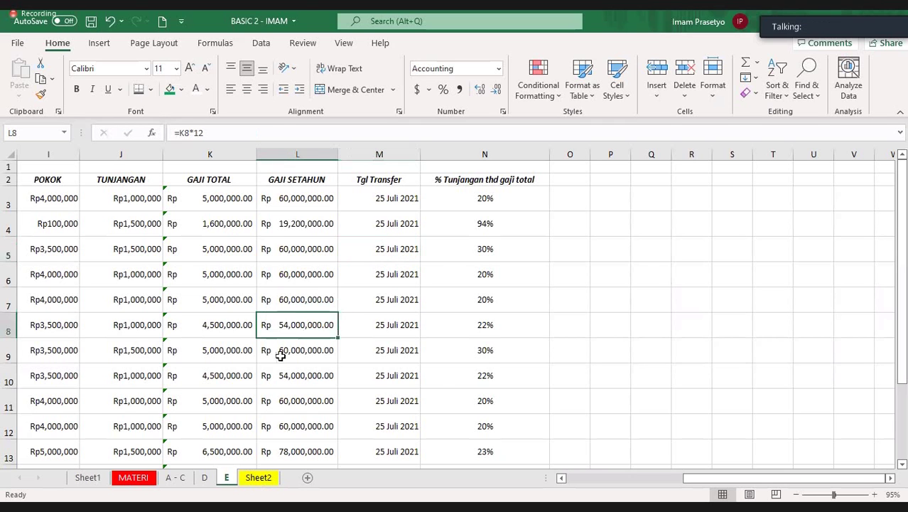
pyautogui.click(258, 478)
pyautogui.click(217, 223)
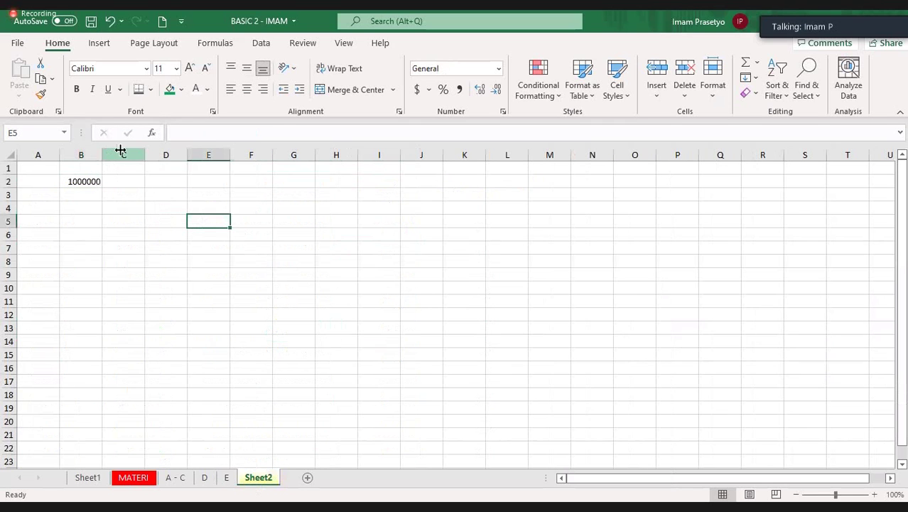
pyautogui.moveTo(121, 150); pyautogui.dragTo(118, 150)
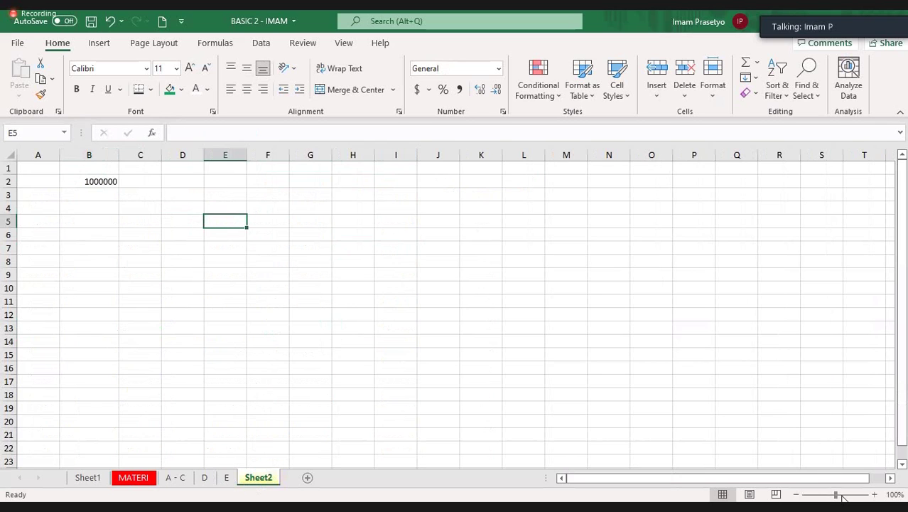
pyautogui.click(841, 494)
pyautogui.click(132, 193)
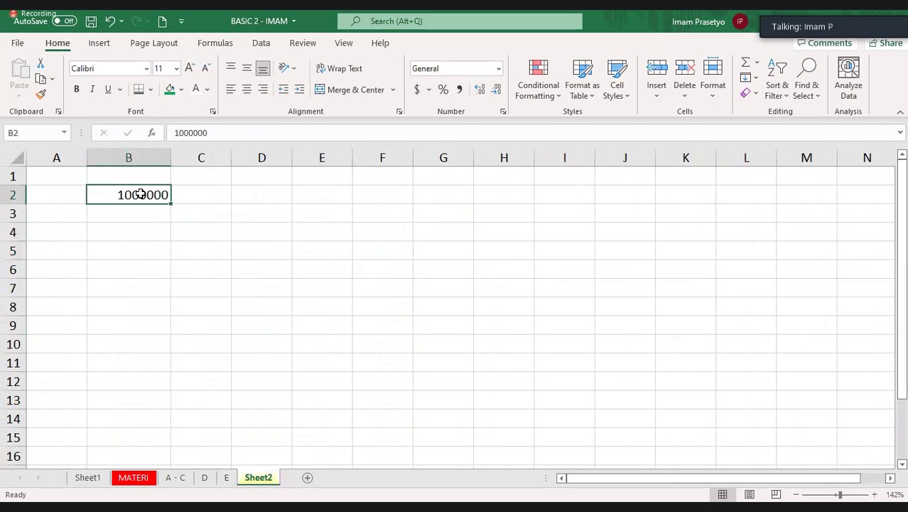
pyautogui.click(201, 191)
pyautogui.click(152, 192)
# Enter 1.000.000 in B3 and compare it with the 1000000 in B2
pyautogui.click(105, 218)
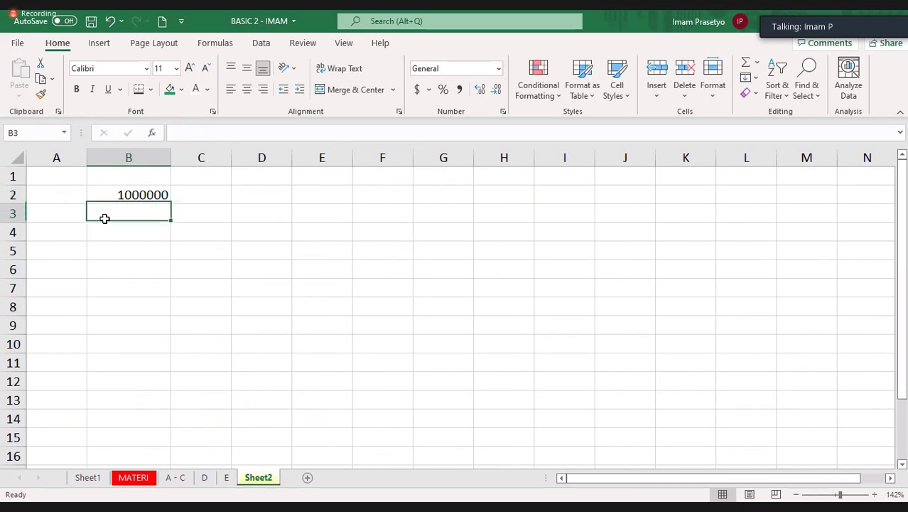
pyautogui.write('1.000.000')
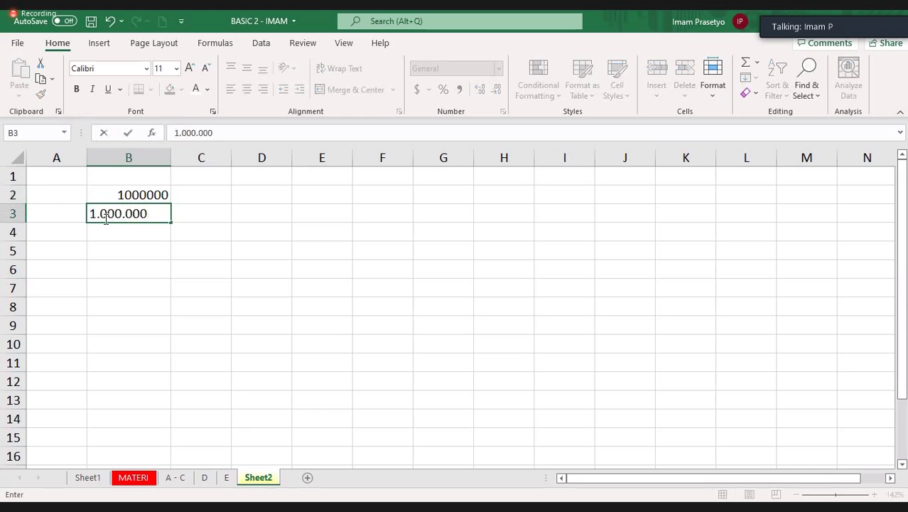
pyautogui.press('Return')
pyautogui.click(152, 207)
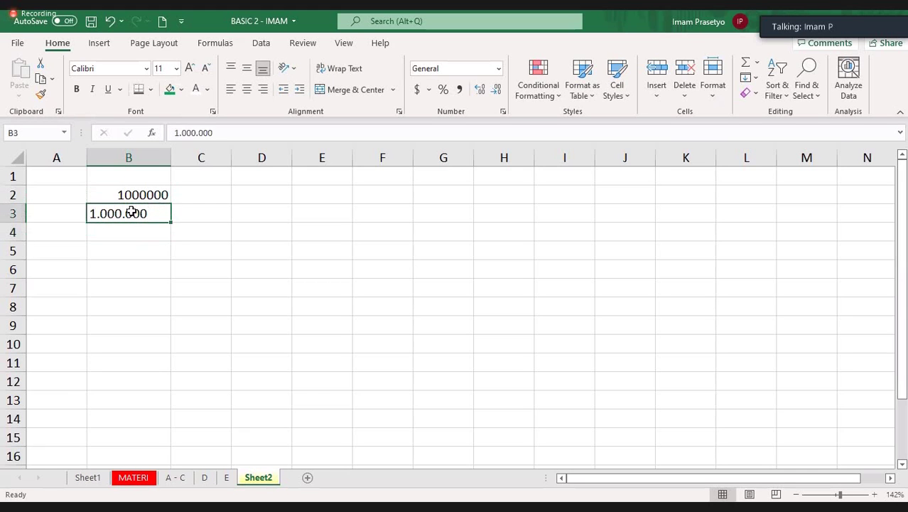
pyautogui.click(153, 200)
pyautogui.click(128, 212)
pyautogui.click(148, 189)
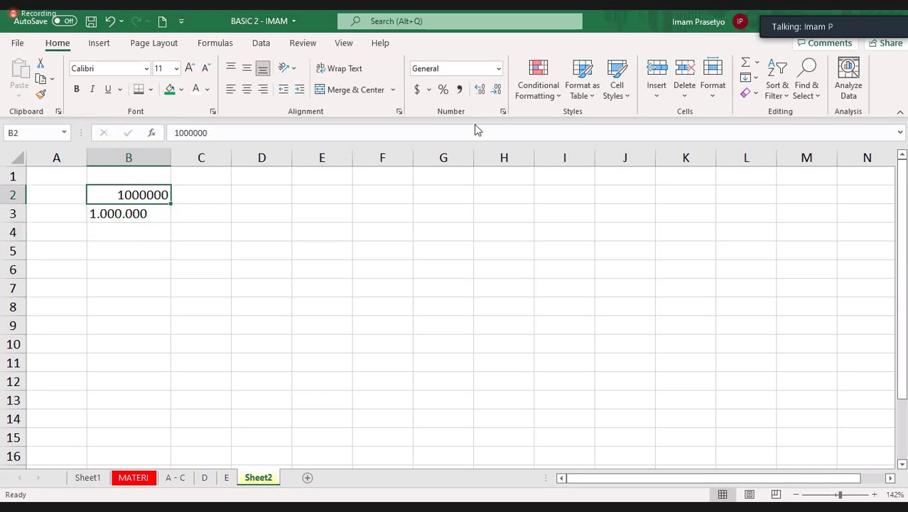
# Delete the dotted text entry from B3 and select empty cell B5
pyautogui.click(128, 213)
pyautogui.press('Delete')
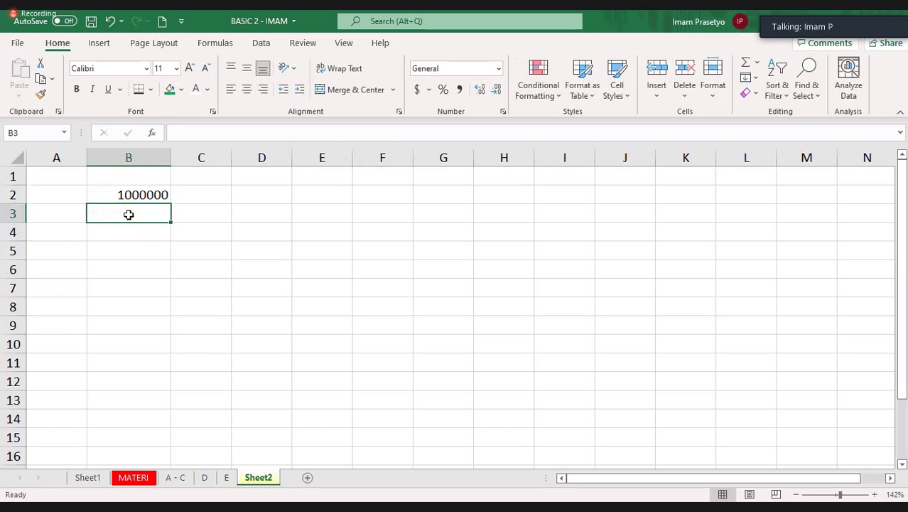
pyautogui.click(252, 202)
pyautogui.click(169, 194)
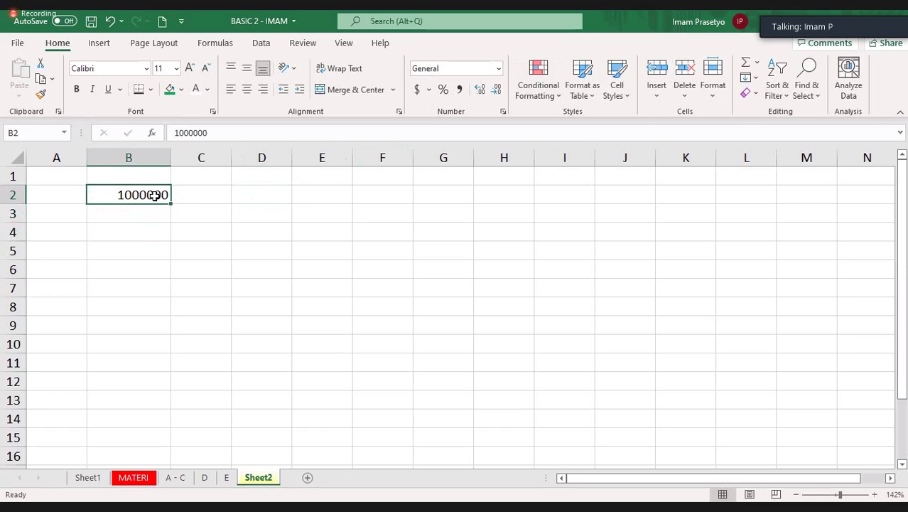
pyautogui.click(153, 246)
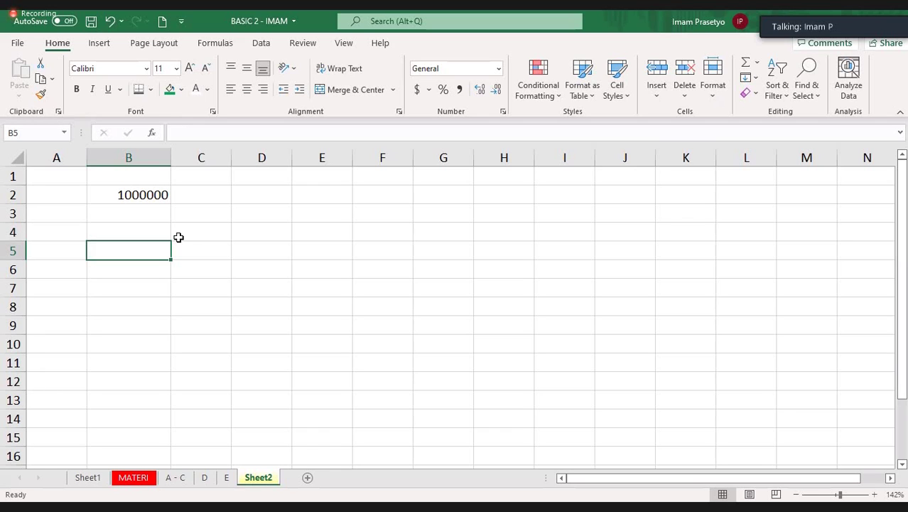
# Enter 1/20/2022 in B5 and reselect it to confirm the Date format
pyautogui.write('1')
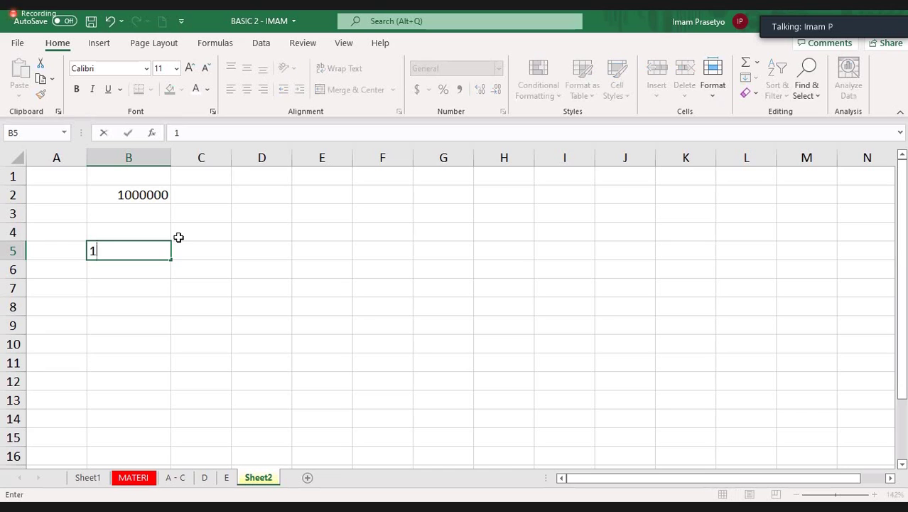
pyautogui.write('/')
pyautogui.write('20/')
pyautogui.write('20')
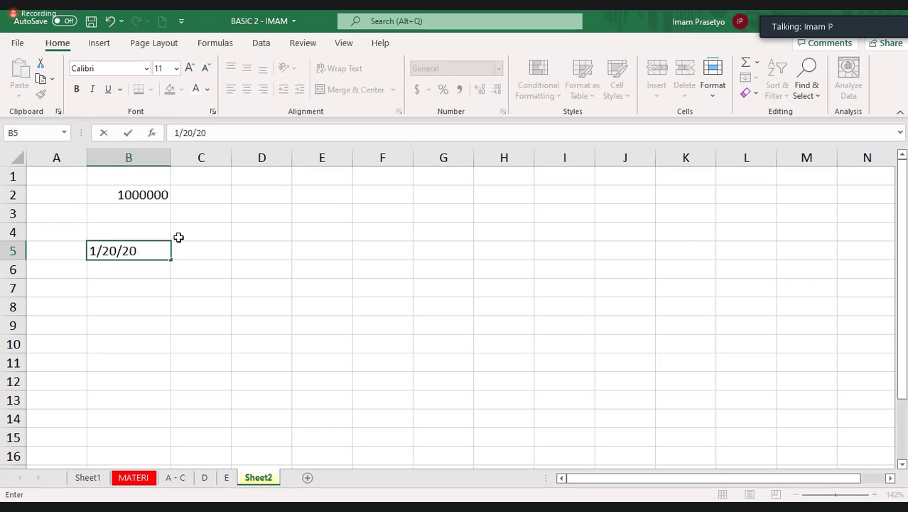
pyautogui.write('22')
pyautogui.press('Return')
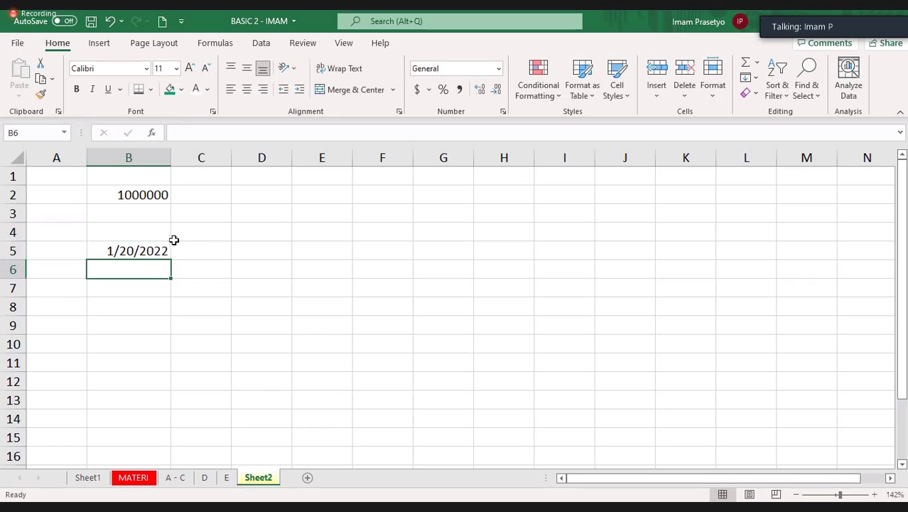
pyautogui.click(146, 253)
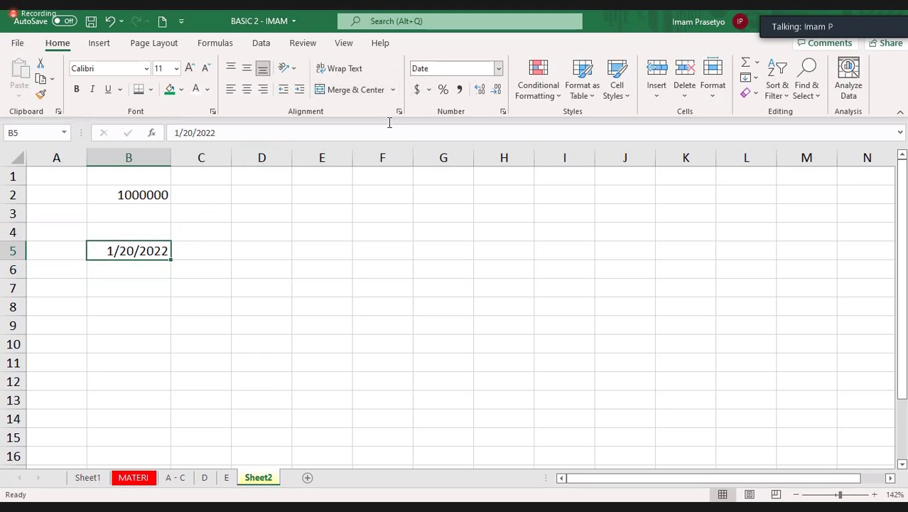
# Enter 20/1/2022 in B6, which Excel keeps as left-aligned text
pyautogui.click(142, 267)
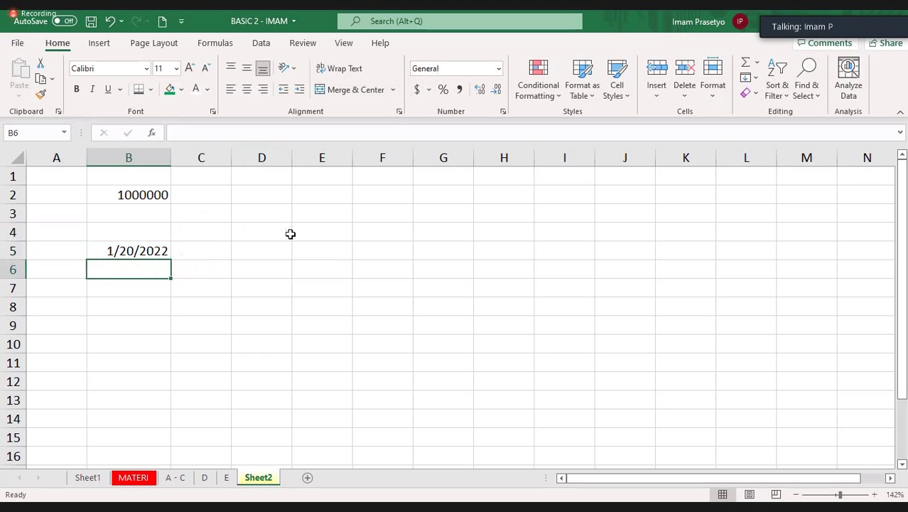
pyautogui.write('20')
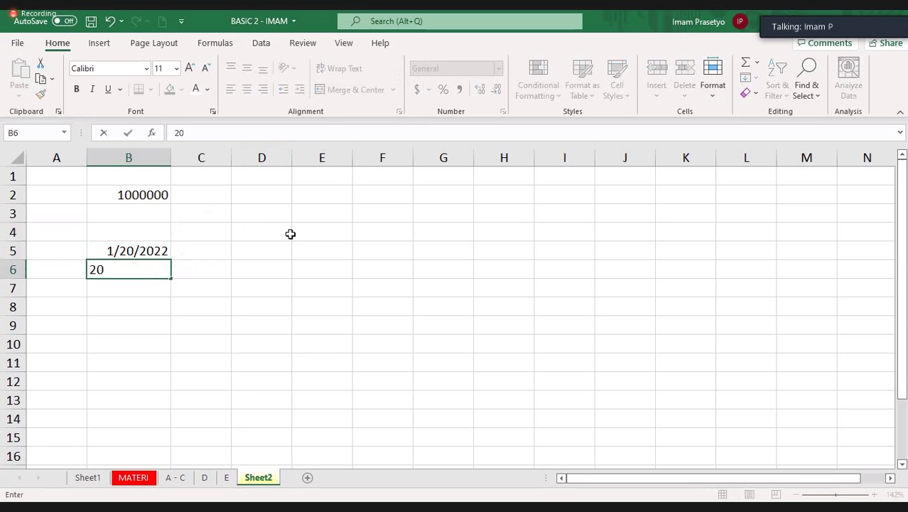
pyautogui.write('/1/')
pyautogui.write('2022')
pyautogui.press('Return')
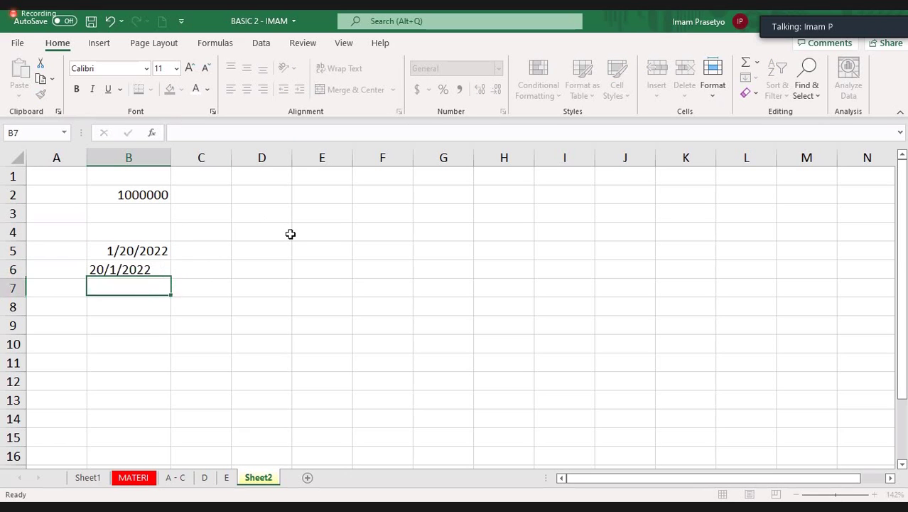
pyautogui.click(159, 263)
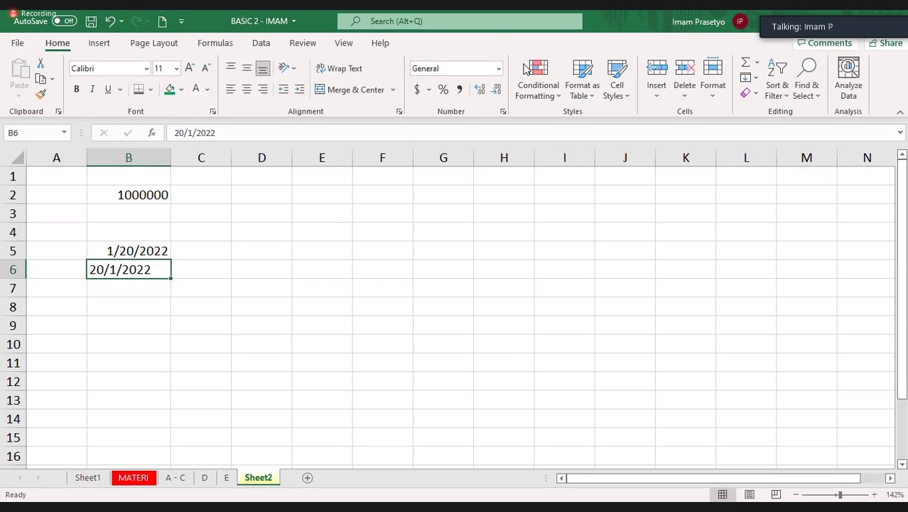
# Try the Long Date format on B6, then inspect its day-first text in edit mode
pyautogui.click(500, 69)
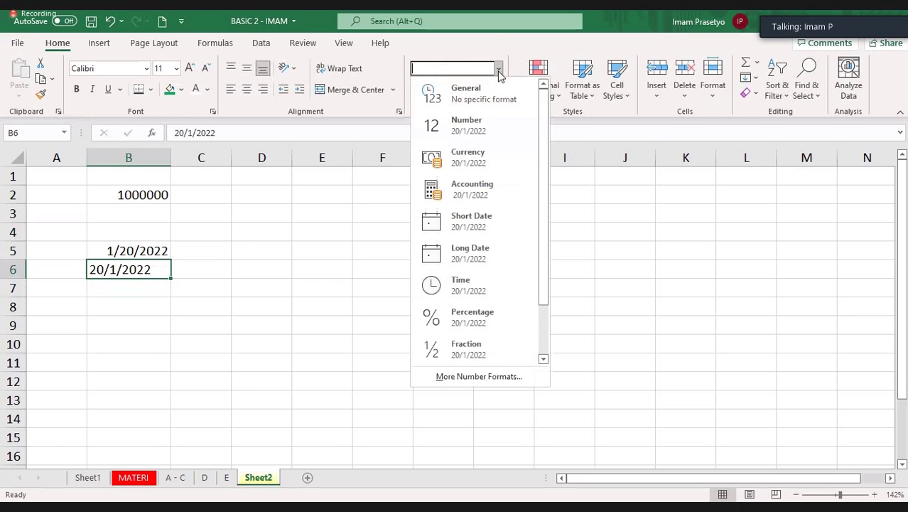
pyautogui.click(470, 257)
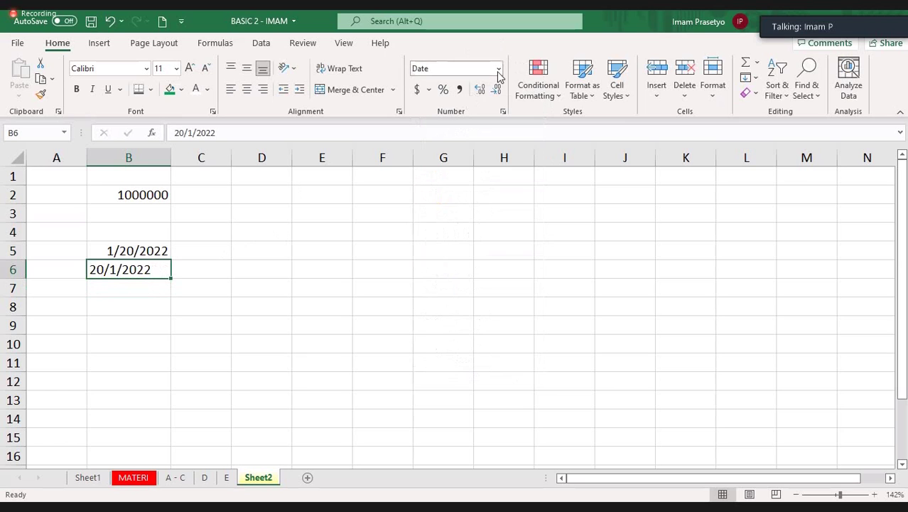
pyautogui.click(233, 252)
pyautogui.doubleClick(115, 271)
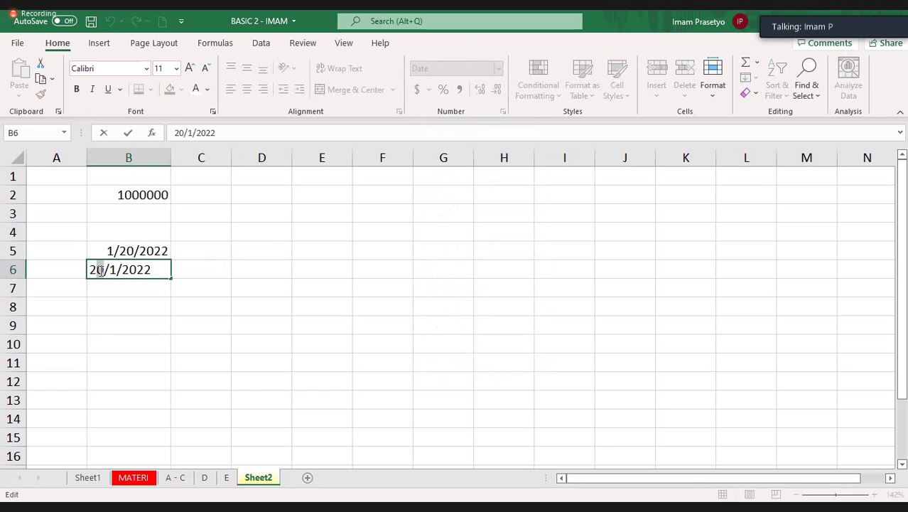
pyautogui.moveTo(105, 272); pyautogui.dragTo(95, 272)
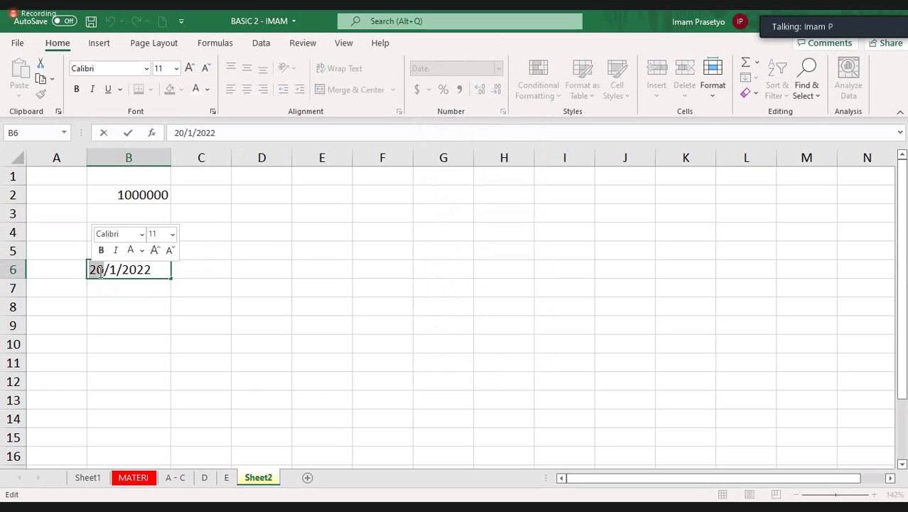
pyautogui.click(127, 276)
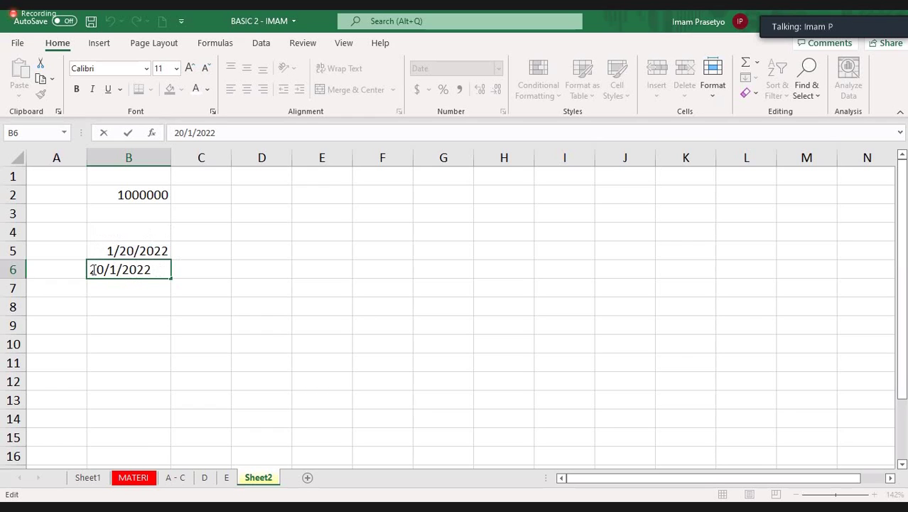
# Fill the 1/20/2022 date in B5 down through B13 and check the filled dates
pyautogui.press('Return')
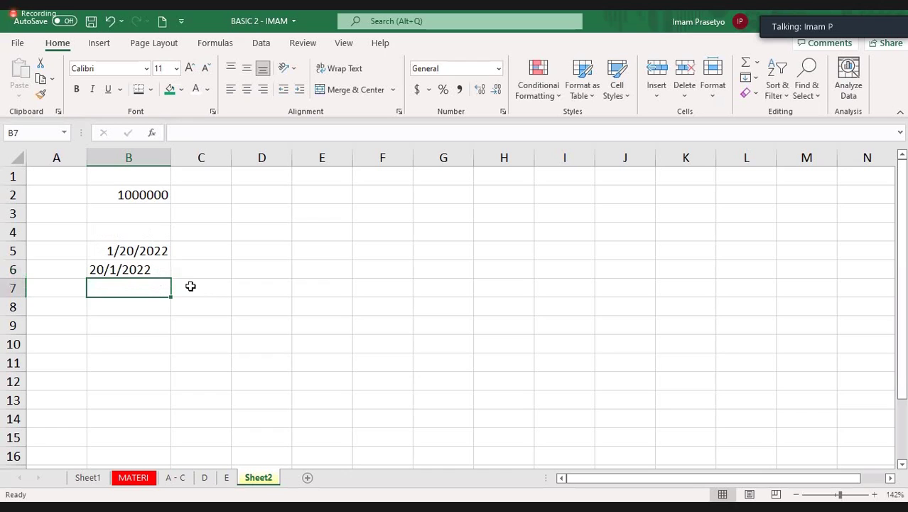
pyautogui.click(153, 251)
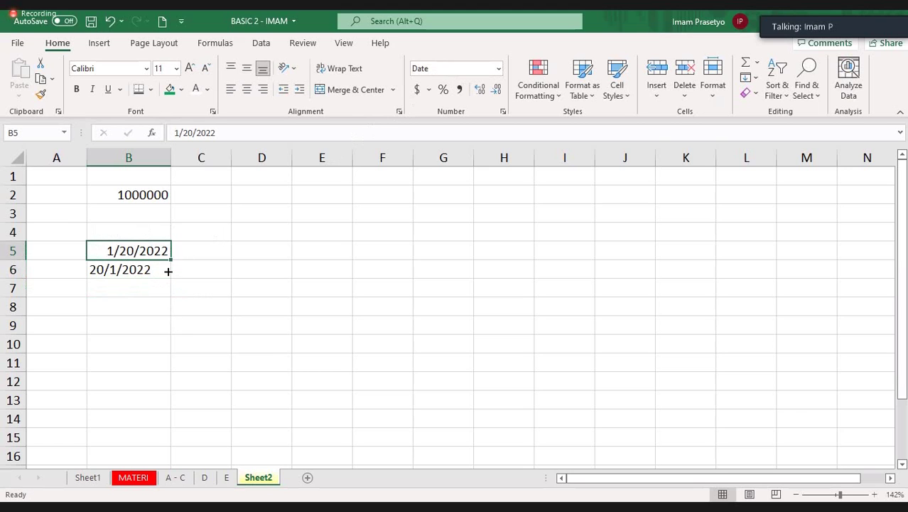
pyautogui.moveTo(169, 264); pyautogui.dragTo(153, 406)
pyautogui.click(201, 325)
pyautogui.click(133, 262)
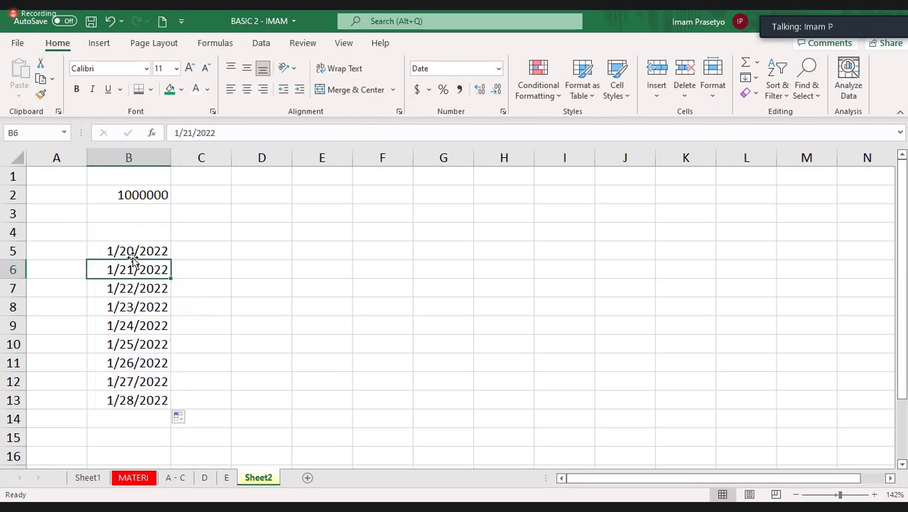
pyautogui.click(129, 251)
pyautogui.click(129, 269)
pyautogui.click(140, 291)
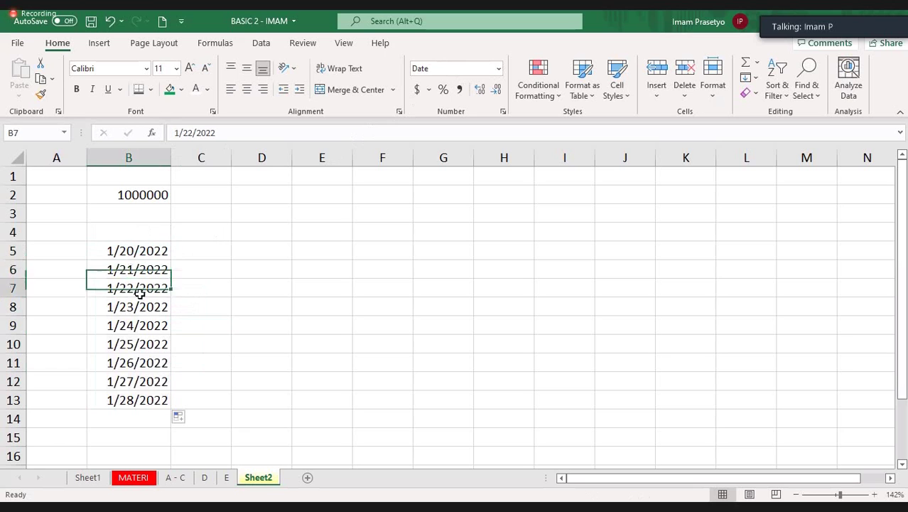
pyautogui.click(139, 326)
pyautogui.click(138, 345)
# Apply Long Date to B5:B13 and widen column B so the dates show
pyautogui.moveTo(146, 259); pyautogui.dragTo(141, 399)
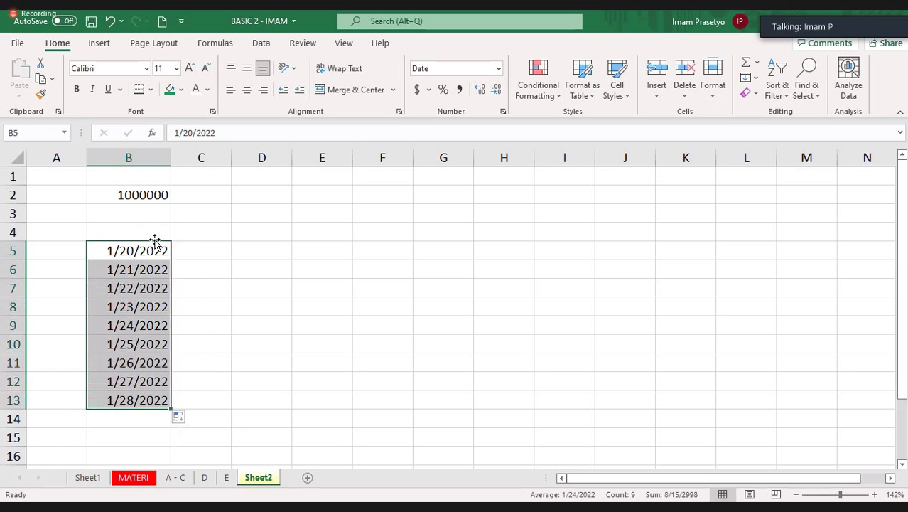
pyautogui.click(500, 71)
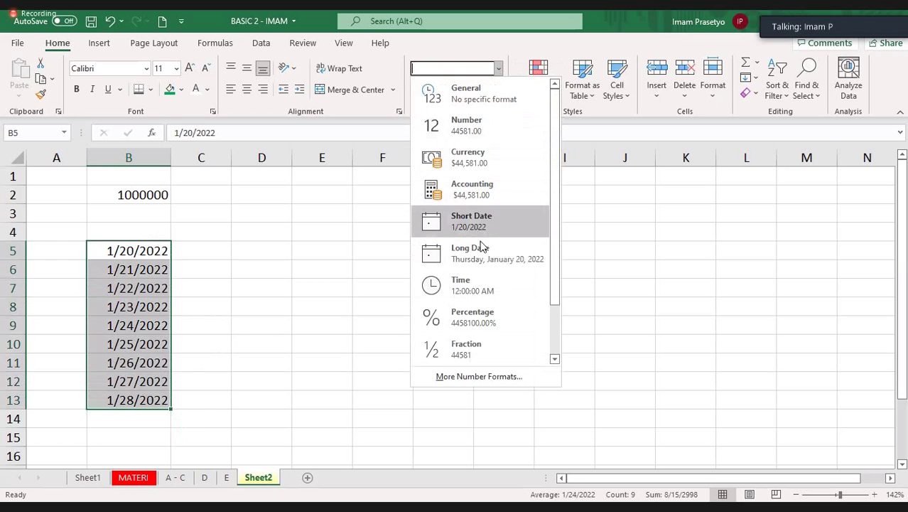
pyautogui.click(479, 255)
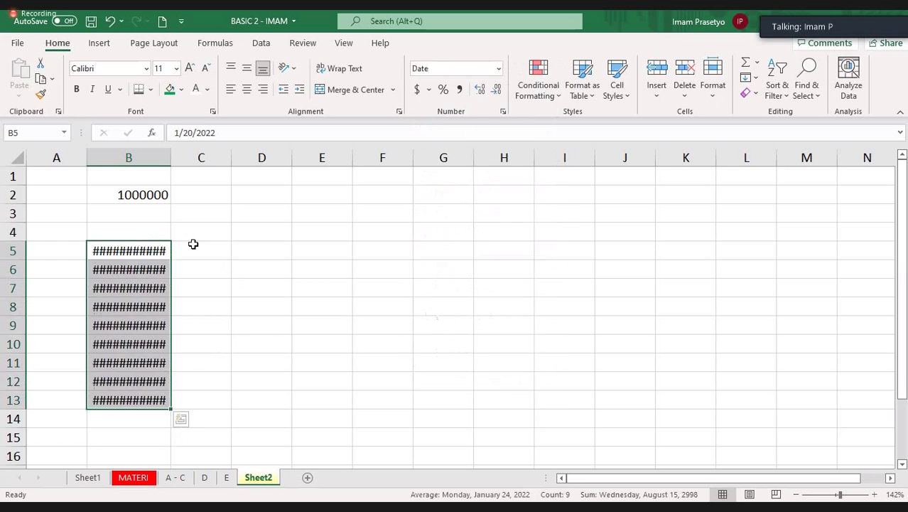
pyautogui.click(193, 243)
pyautogui.moveTo(247, 159); pyautogui.dragTo(277, 160)
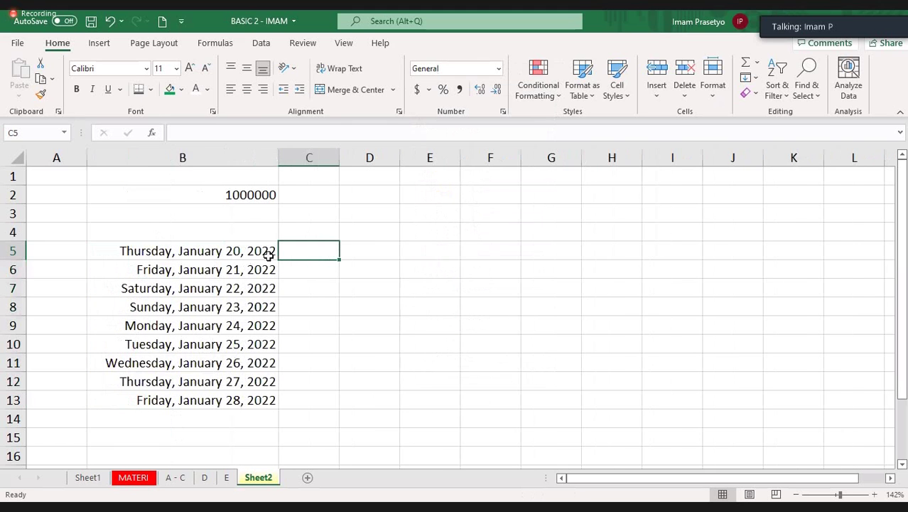
pyautogui.moveTo(245, 256); pyautogui.dragTo(235, 403)
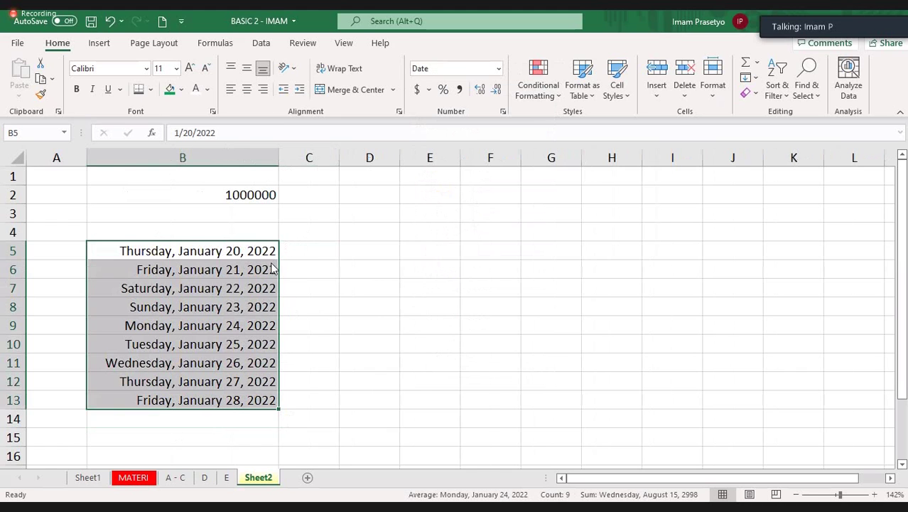
pyautogui.hotkey('ctrl', '1')
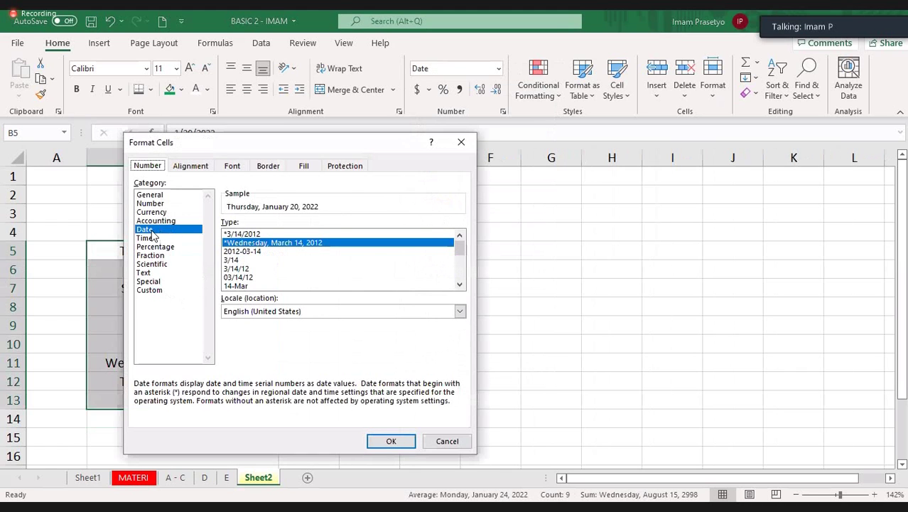
# Format B5:B13 with the Indonesian locale's '14 Maret 2012' date type, e.g. 20 Januari 2022
pyautogui.click(461, 313)
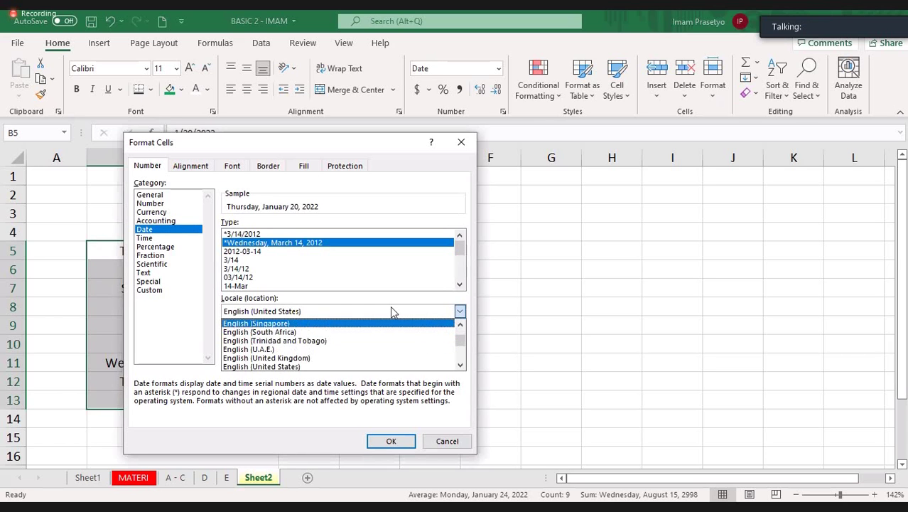
pyautogui.write('Ibibio (Nigeria')
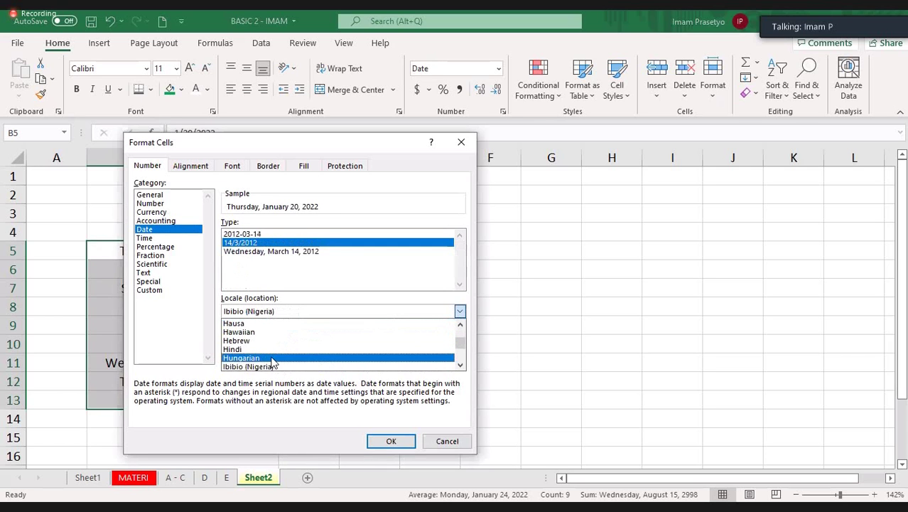
pyautogui.press('Down')
pyautogui.press('Down')
pyautogui.press('Down')
pyautogui.press('Down')
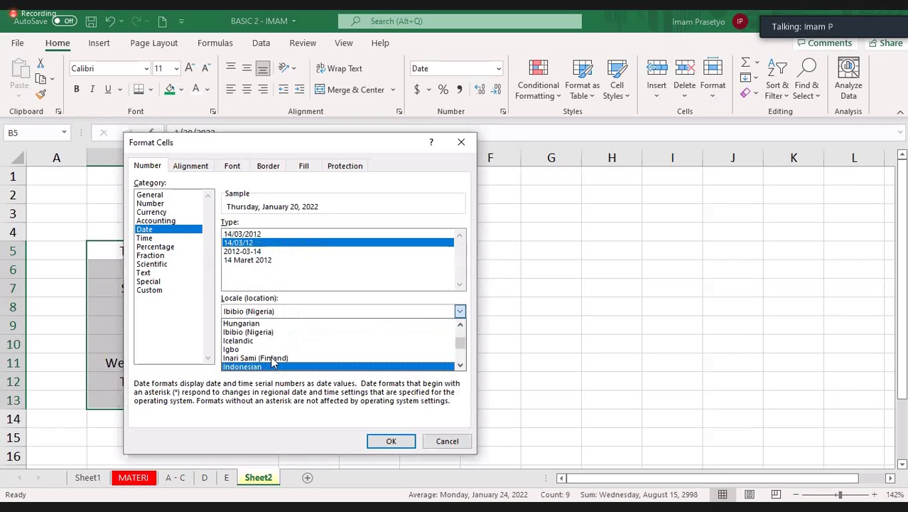
pyautogui.click(255, 250)
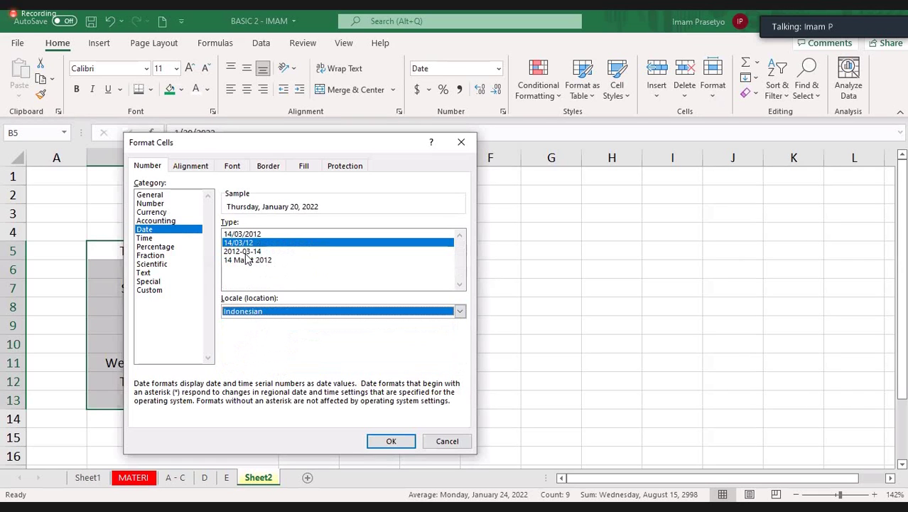
pyautogui.click(246, 259)
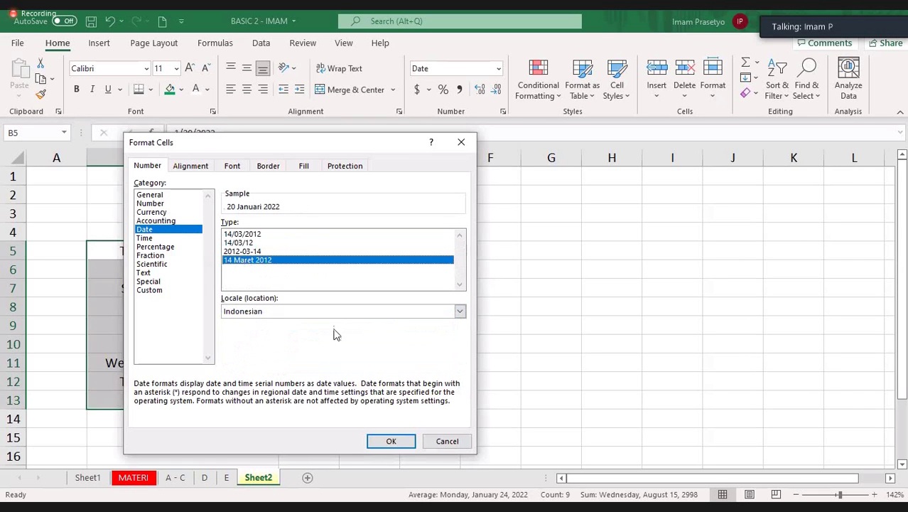
pyautogui.click(393, 442)
pyautogui.click(363, 317)
pyautogui.press('Left')
pyautogui.press('Left')
pyautogui.press('Up')
pyautogui.press('Up')
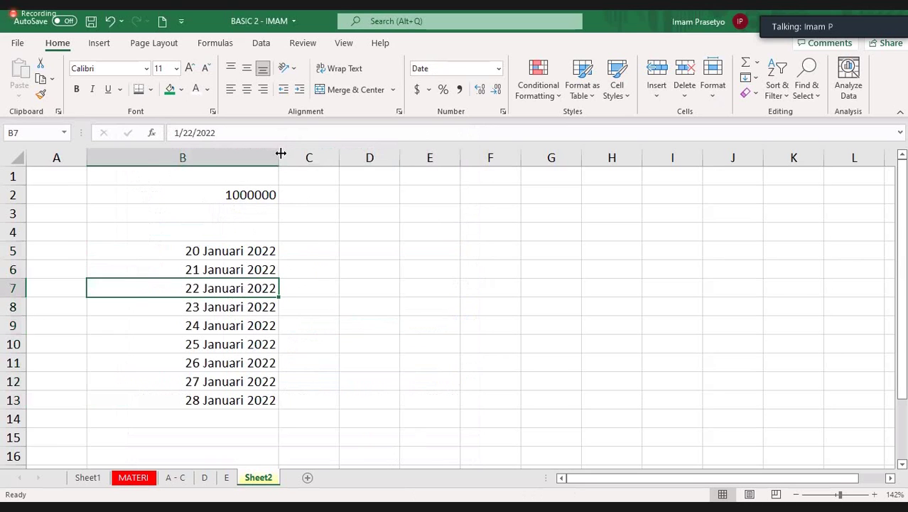
# Narrow column B to fit the shorter Indonesian dates in B5:B13
pyautogui.moveTo(281, 154); pyautogui.dragTo(204, 156)
pyautogui.click(199, 248)
pyautogui.click(258, 260)
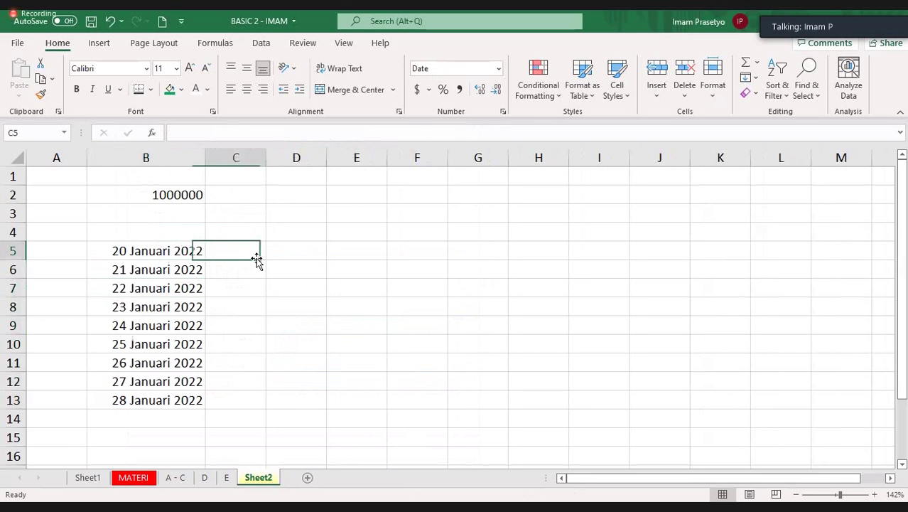
pyautogui.moveTo(163, 253); pyautogui.dragTo(168, 396)
pyautogui.click(167, 398)
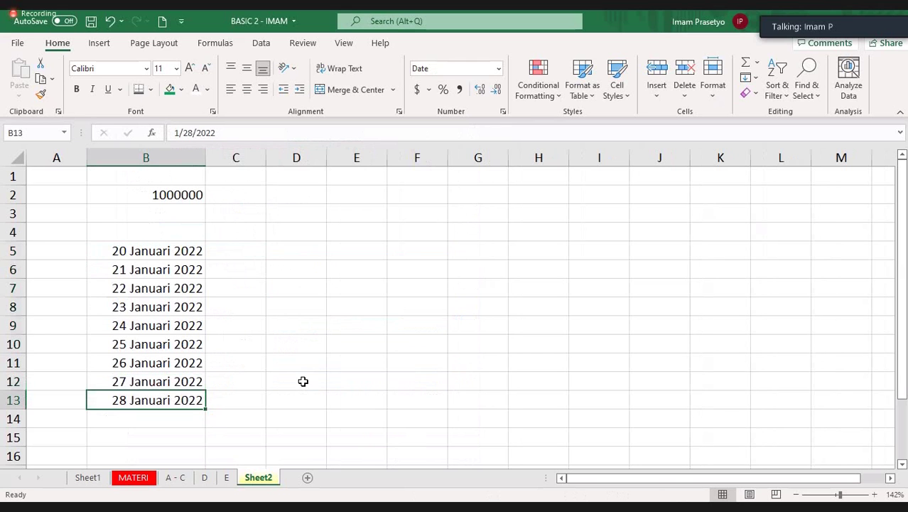
pyautogui.moveTo(186, 252)
pyautogui.mouseDown()
pyautogui.moveTo(174, 384)
pyautogui.moveTo(172, 247)
pyautogui.moveTo(166, 398)
pyautogui.mouseUp()
# Enter =B13-B5 in D8, returning 8 days
pyautogui.click(300, 313)
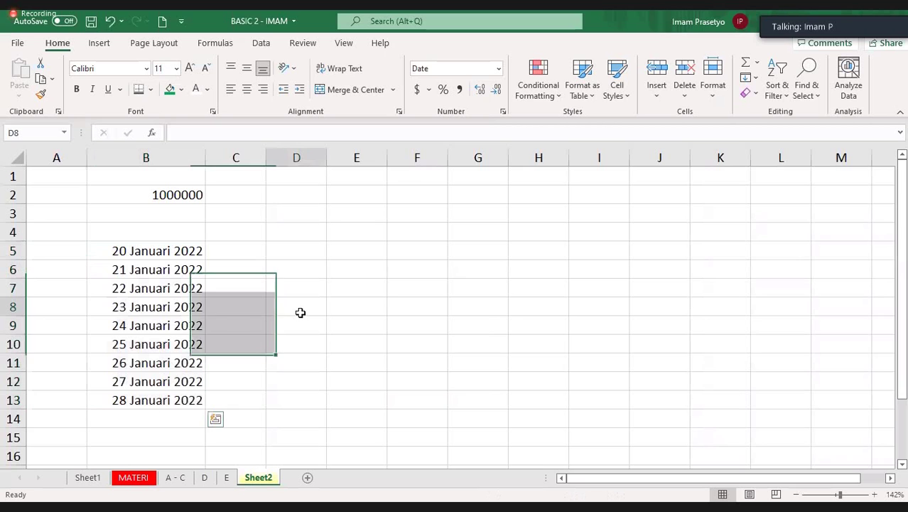
pyautogui.write('=')
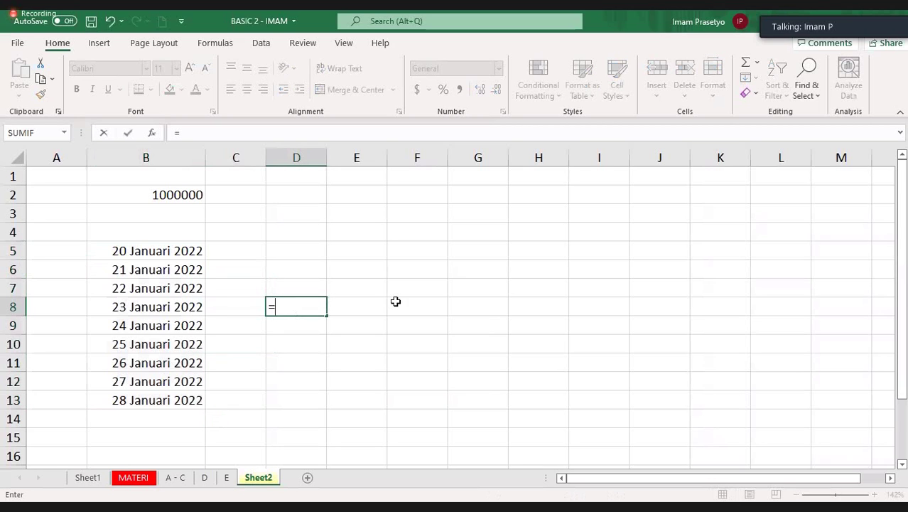
pyautogui.click(143, 402)
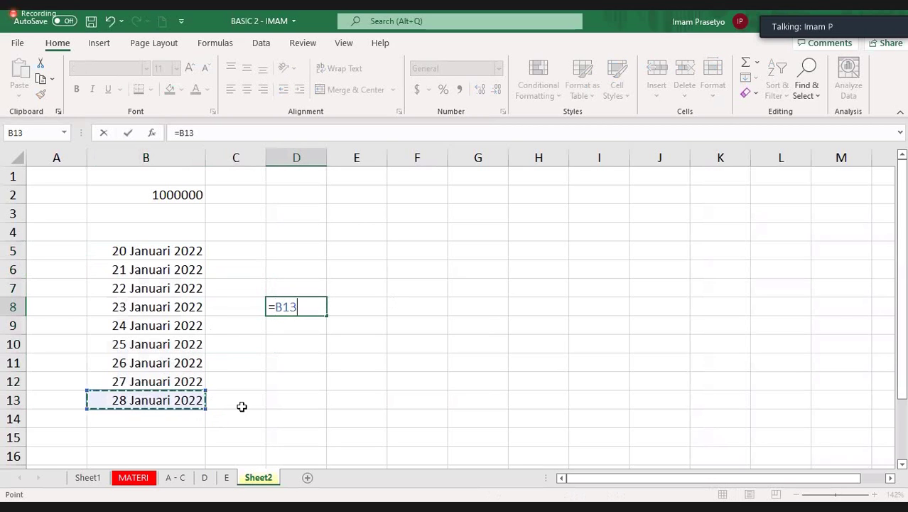
pyautogui.write('-')
pyautogui.click(173, 251)
pyautogui.press('Return')
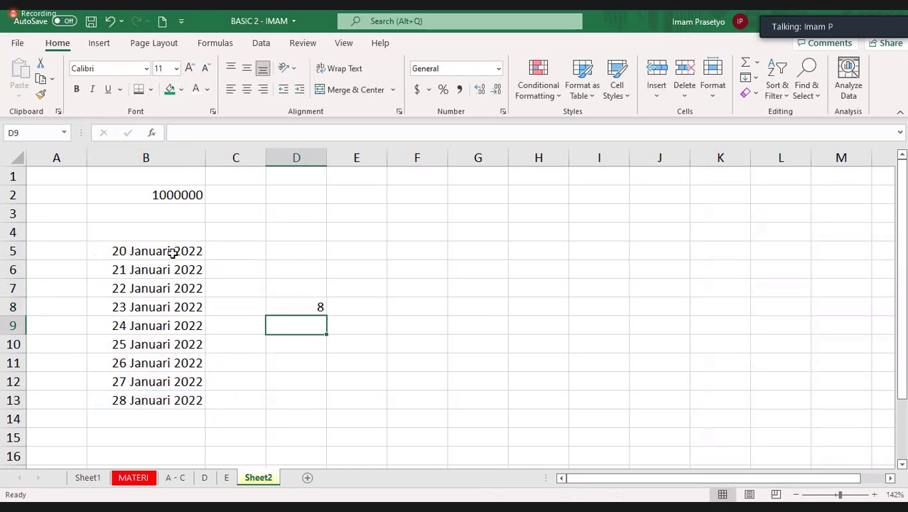
pyautogui.click(301, 308)
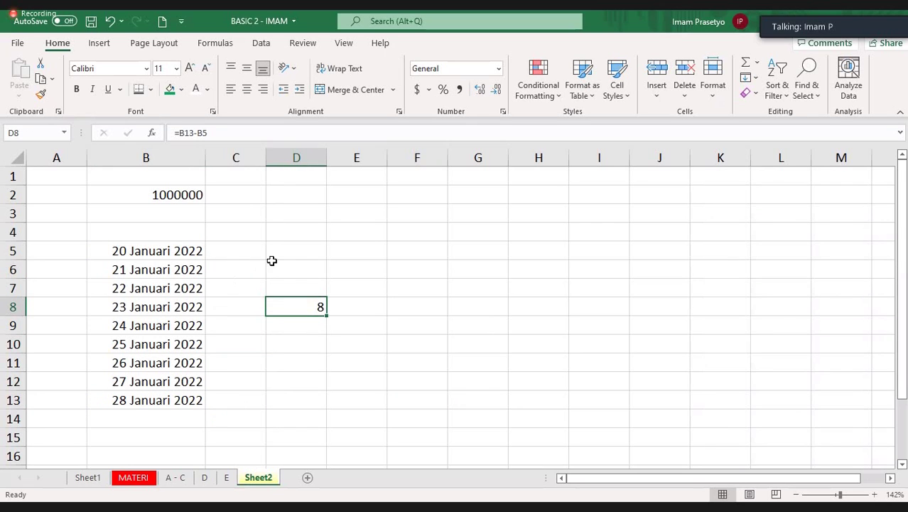
# Enter 20 Desember 2022 in F5 and widen column F to fit it
pyautogui.click(413, 246)
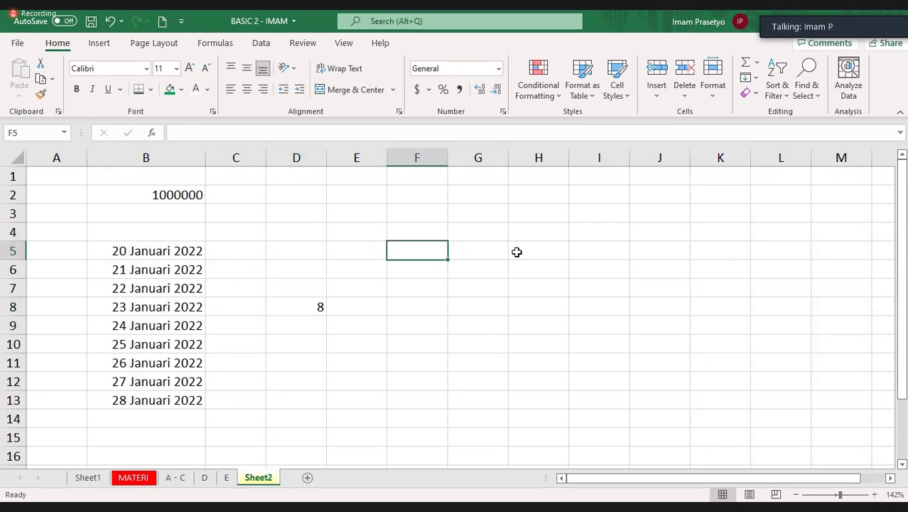
pyautogui.write('20')
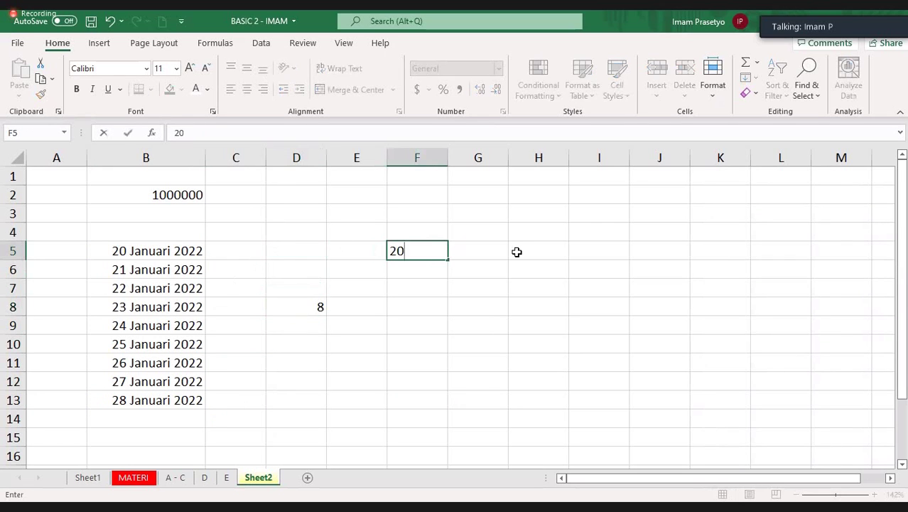
pyautogui.write(' Januar')
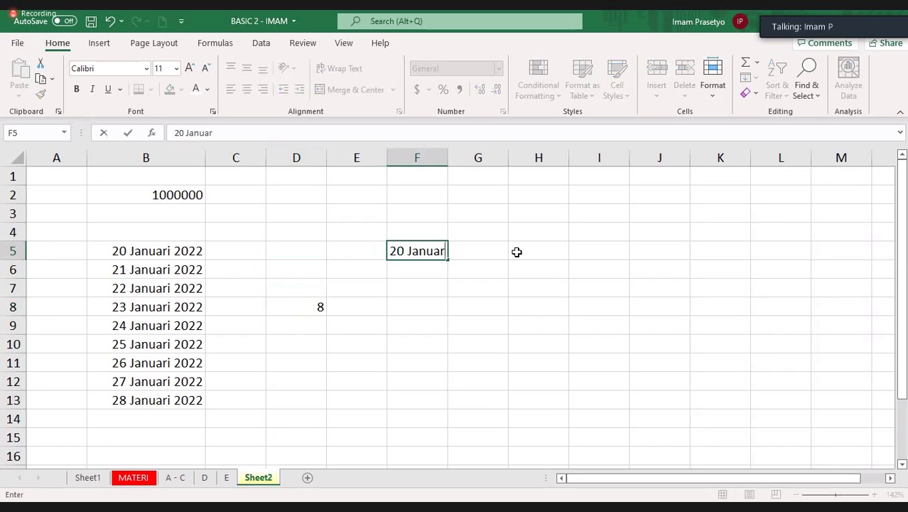
pyautogui.press('BackSpace')
pyautogui.press('BackSpace')
pyautogui.press('BackSpace')
pyautogui.press('BackSpace')
pyautogui.press('BackSpace')
pyautogui.press('BackSpace')
pyautogui.write('Desembe')
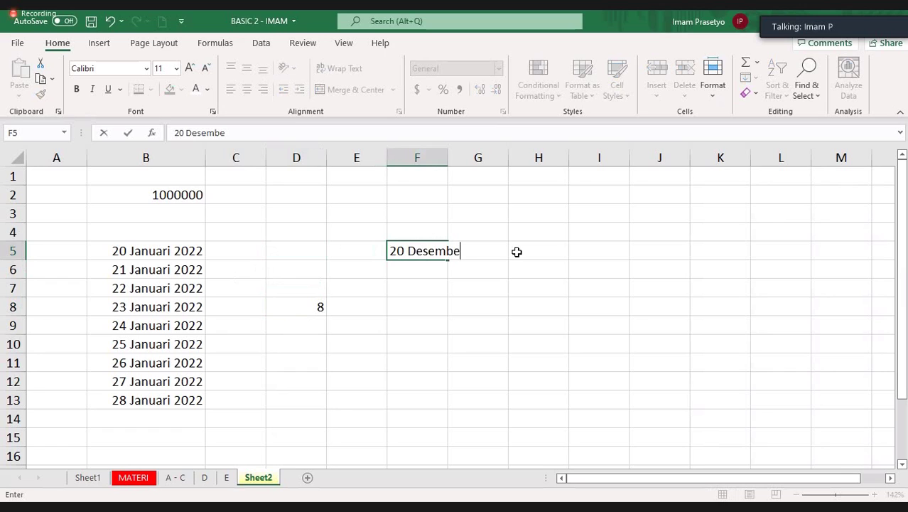
pyautogui.write('r')
pyautogui.write(' 2022')
pyautogui.press('Return')
pyautogui.press('Up')
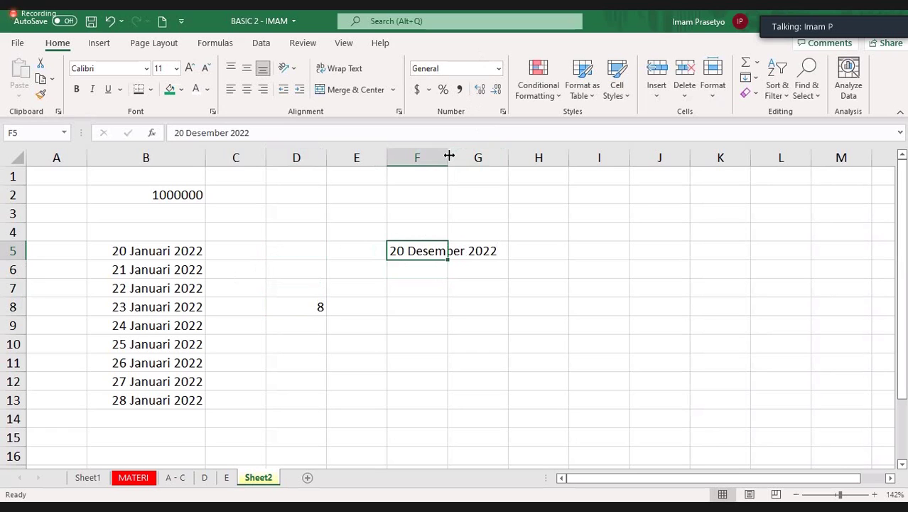
pyautogui.moveTo(448, 158); pyautogui.dragTo(528, 161)
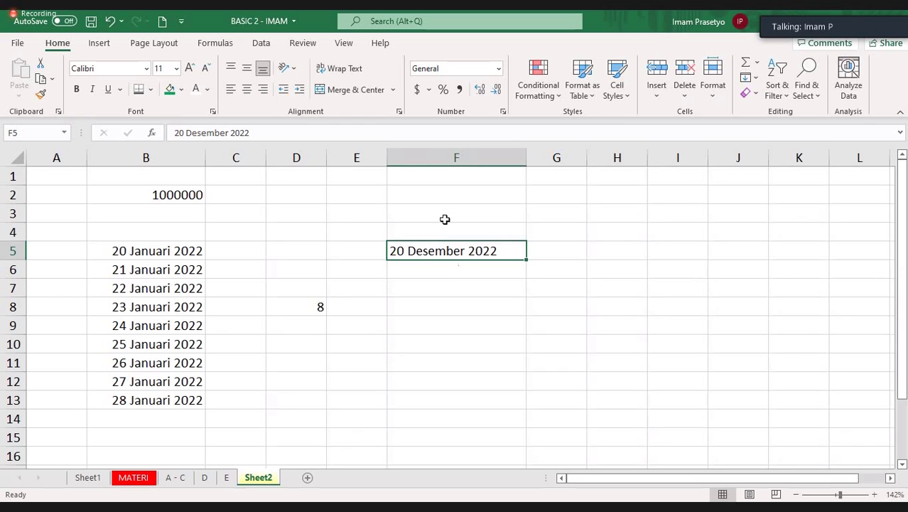
# Enter =F5-B5 in H8 to subtract the two dates
pyautogui.click(595, 308)
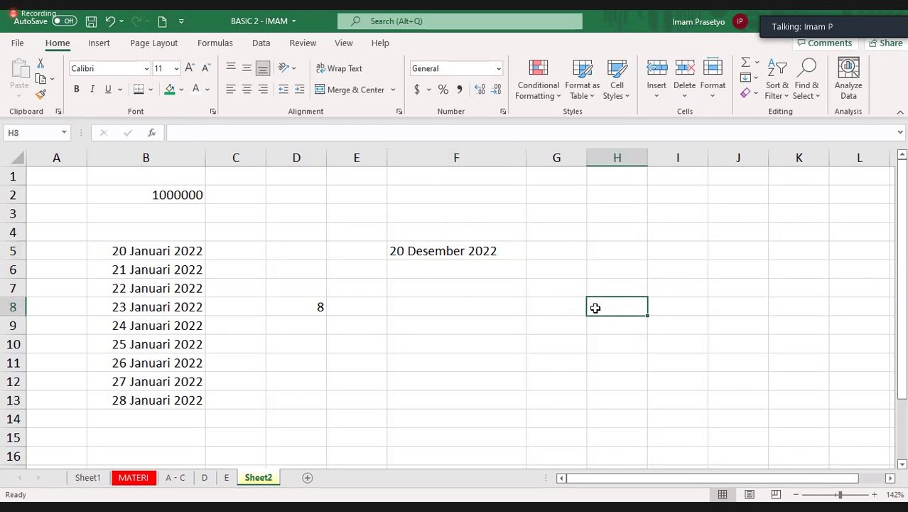
pyautogui.write('=')
pyautogui.click(413, 250)
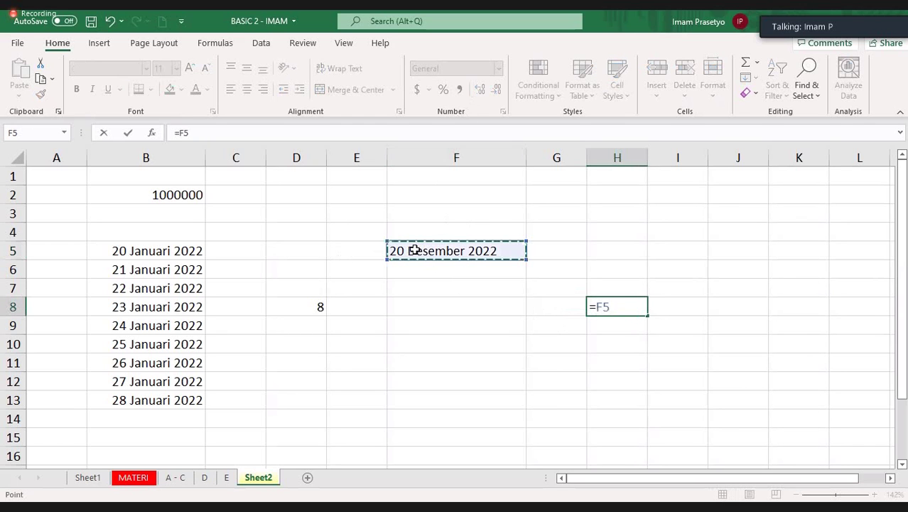
pyautogui.write('-')
pyautogui.click(196, 248)
pyautogui.press('Return')
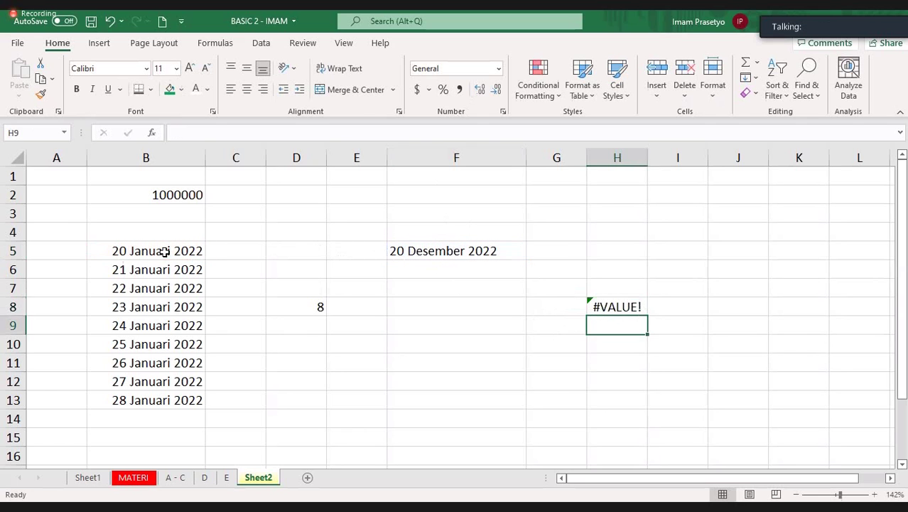
# Erase the date text from F5 and select D6:I11 for clearing
pyautogui.click(462, 250)
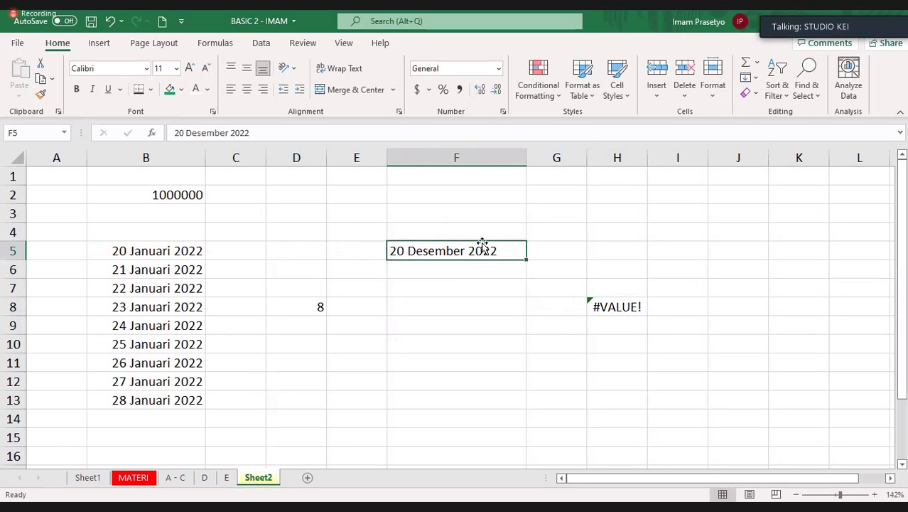
pyautogui.doubleClick(467, 249)
pyautogui.moveTo(509, 248); pyautogui.dragTo(234, 250)
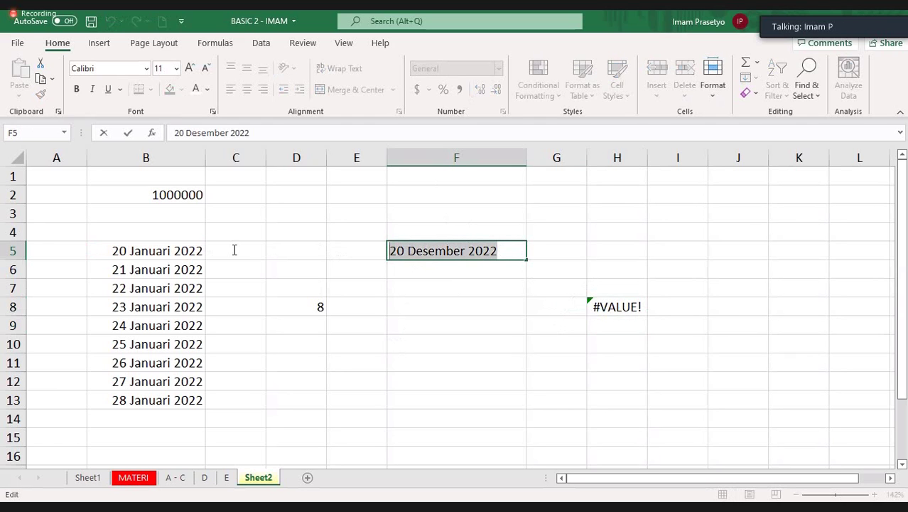
pyautogui.press('BackSpace')
pyautogui.click(624, 305)
pyautogui.click(742, 276)
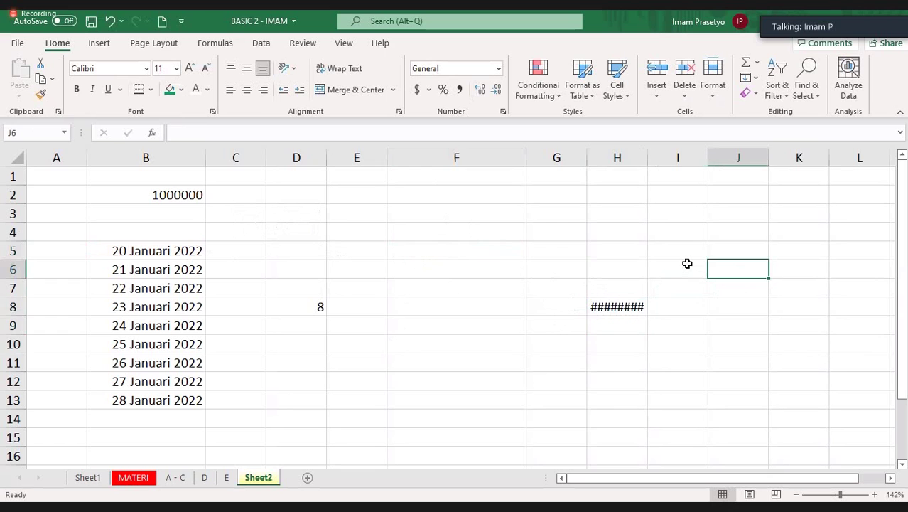
pyautogui.moveTo(688, 264); pyautogui.dragTo(318, 361)
# Clear D6:I11 and add the heading bulan/hari in D5
pyautogui.press('Delete')
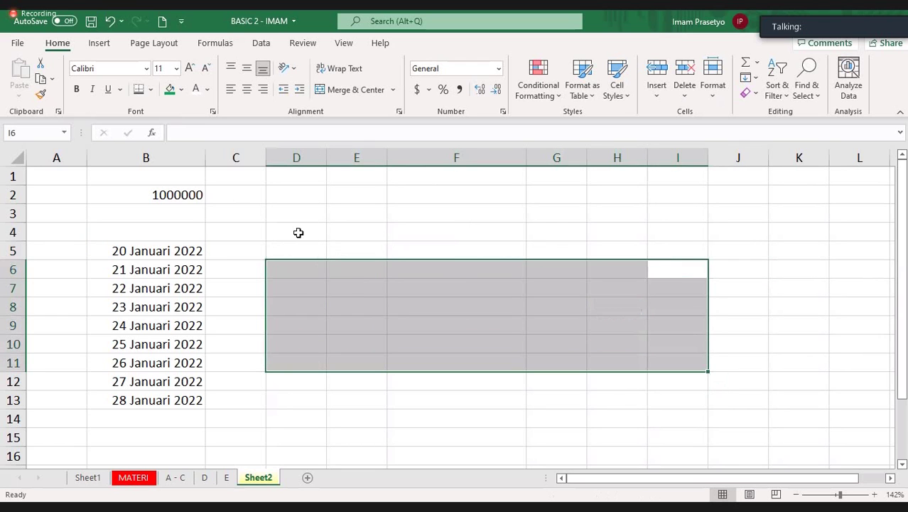
pyautogui.click(298, 249)
pyautogui.write('bulan/hari')
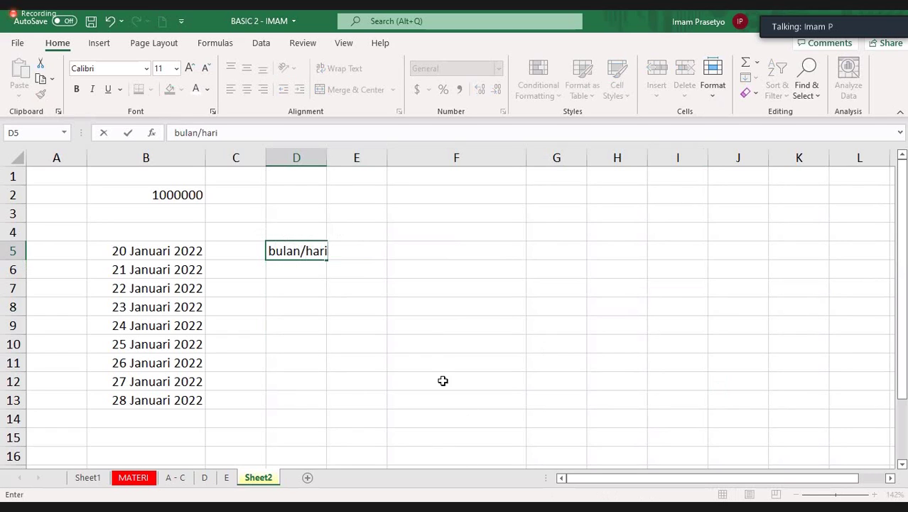
pyautogui.press('Return')
pyautogui.press('Return')
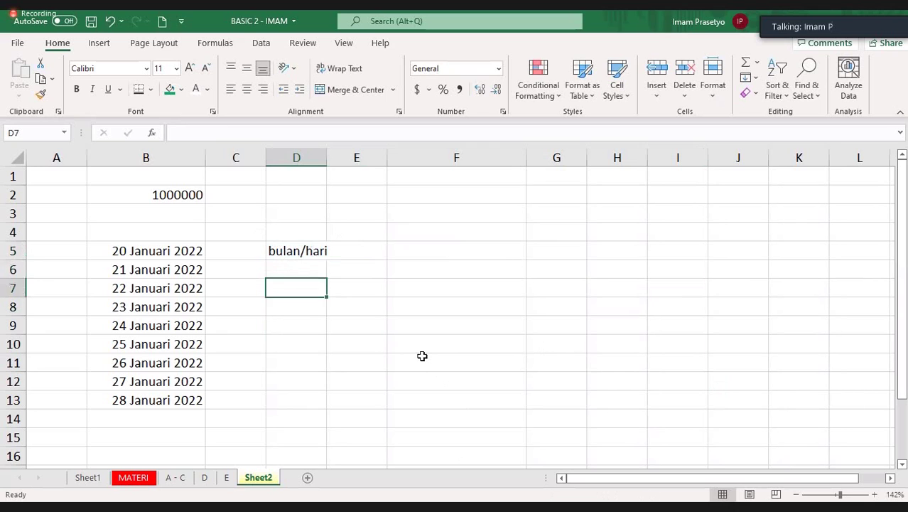
# Enter the date in D7 so it displays as 20-Jan
pyautogui.write('1/')
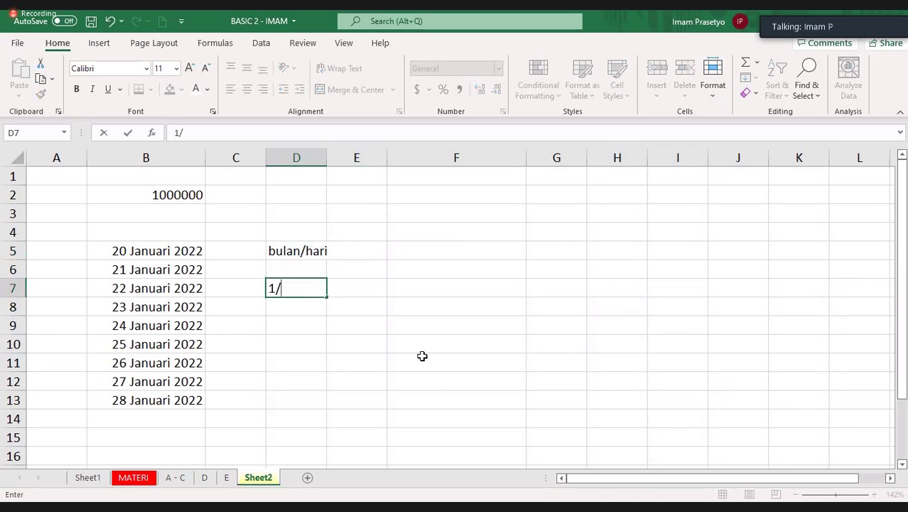
pyautogui.write('1/')
pyautogui.write('20')
pyautogui.press('Return')
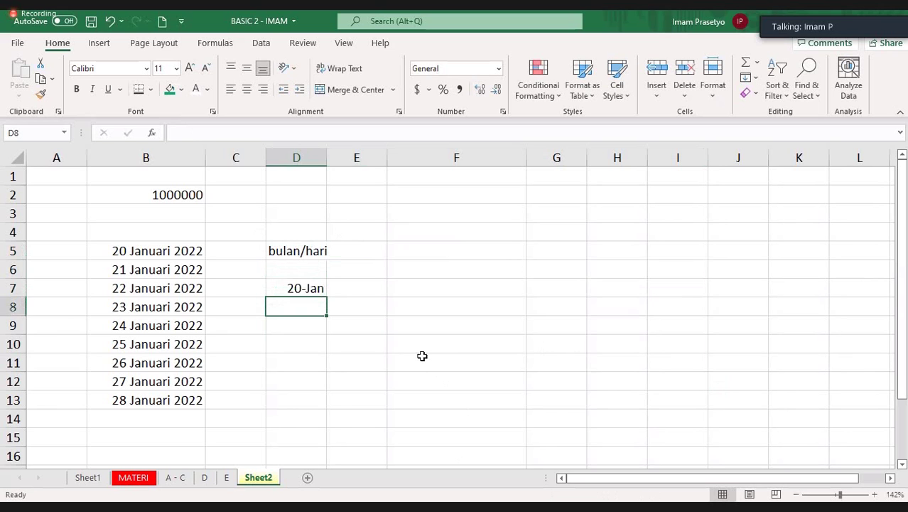
pyautogui.click(305, 287)
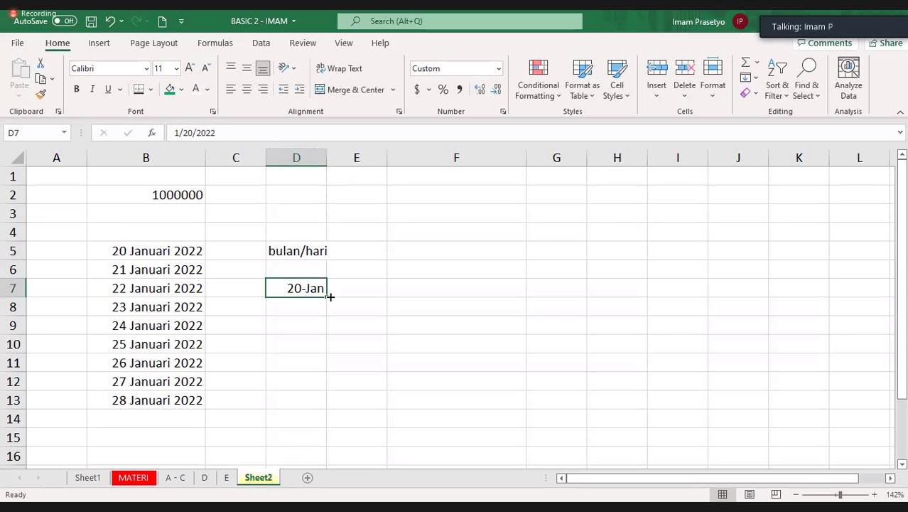
# Fill dates down to 25-Jan in D12 and enter =D12-D7 in F9, giving 5
pyautogui.moveTo(326, 308)
pyautogui.mouseDown()
pyautogui.moveTo(361, 361)
pyautogui.moveTo(326, 383)
pyautogui.mouseUp()
pyautogui.click(426, 344)
pyautogui.click(426, 320)
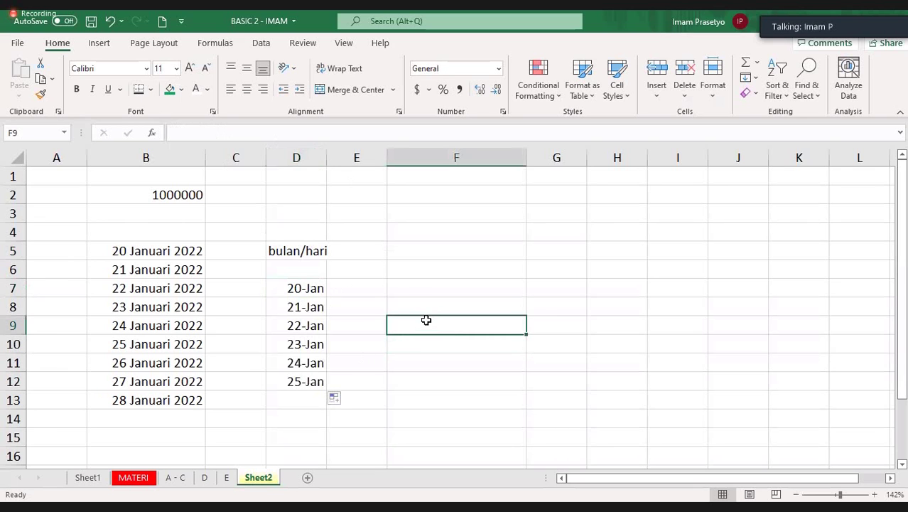
pyautogui.write('=')
pyautogui.click(310, 381)
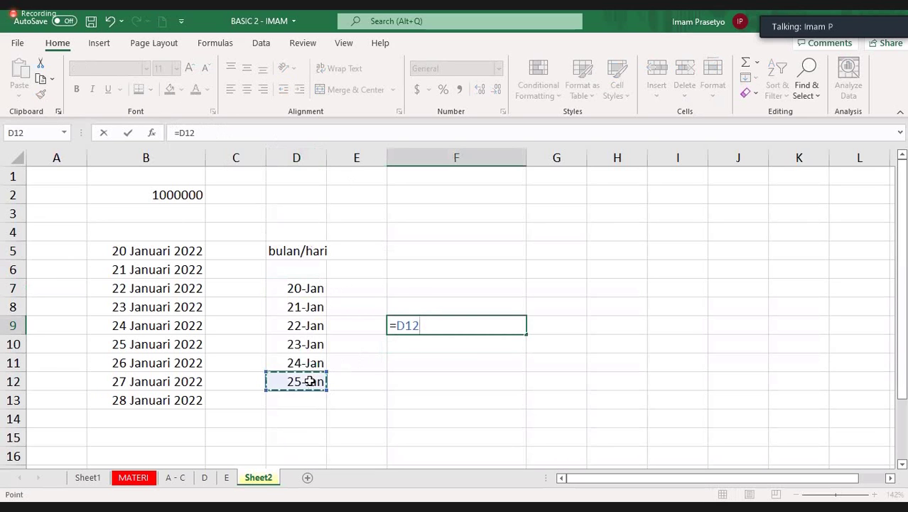
pyautogui.write('-')
pyautogui.click(298, 288)
pyautogui.press('Return')
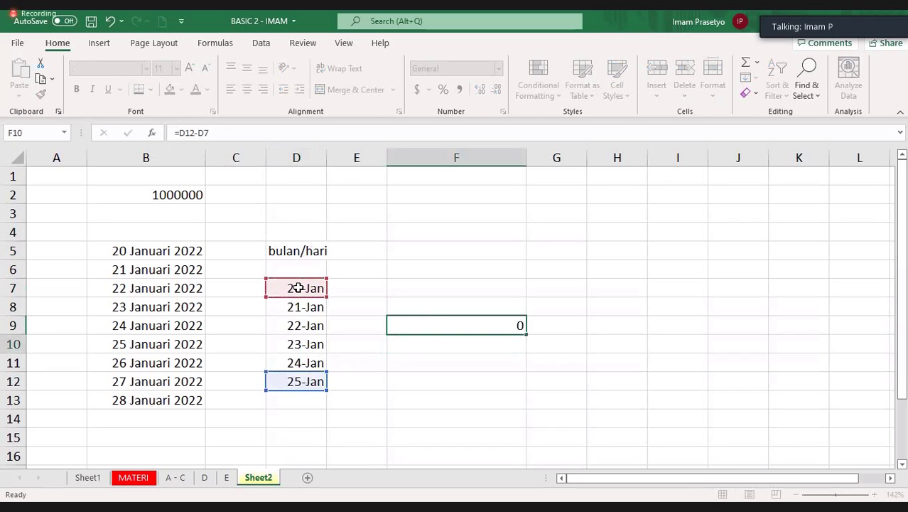
pyautogui.click(438, 326)
# Review the column D dates and move through cells F6, F2 and F3
pyautogui.moveTo(310, 286); pyautogui.dragTo(319, 369)
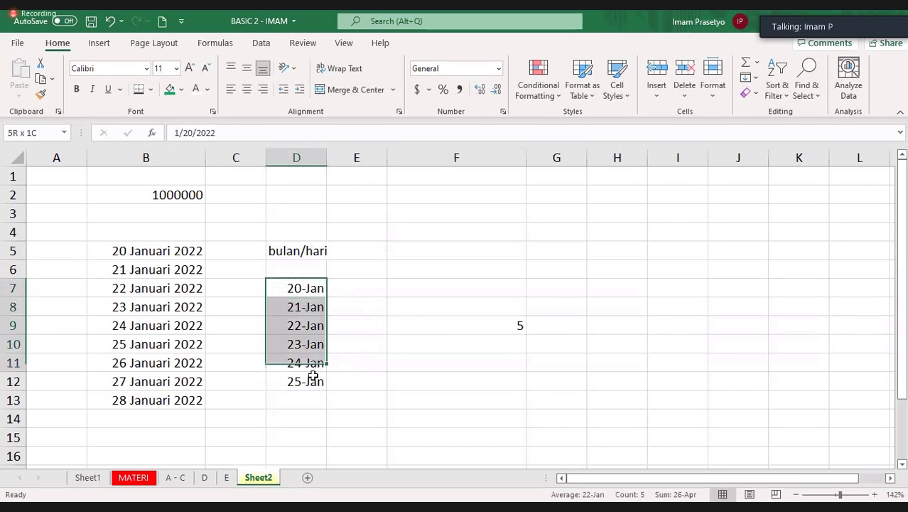
pyautogui.click(524, 340)
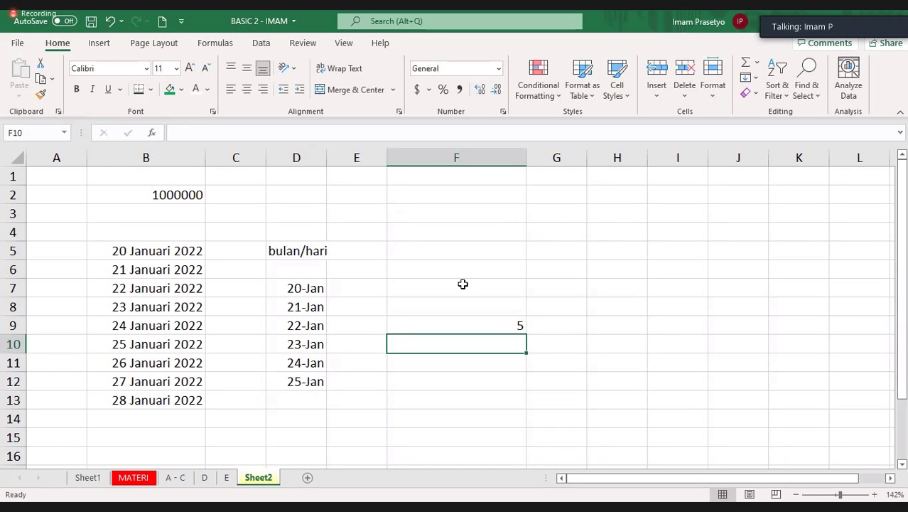
pyautogui.click(490, 262)
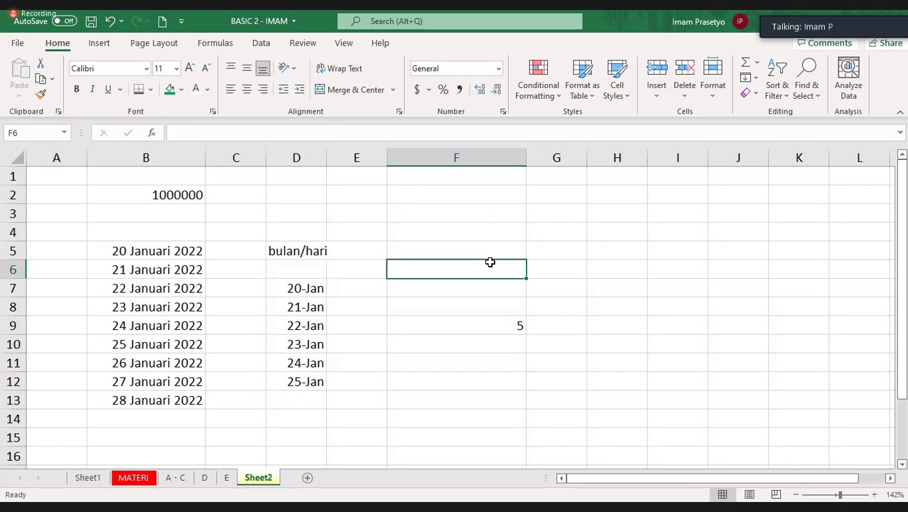
pyautogui.click(435, 197)
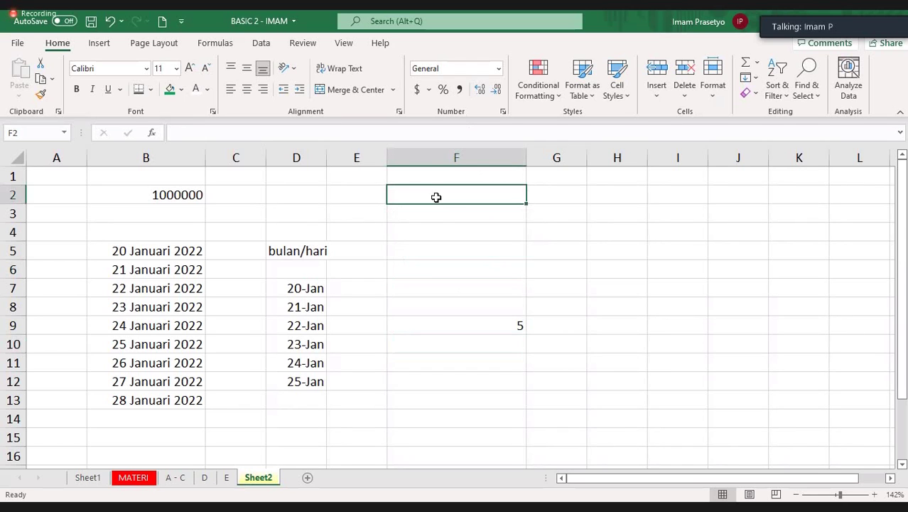
pyautogui.press('Return')
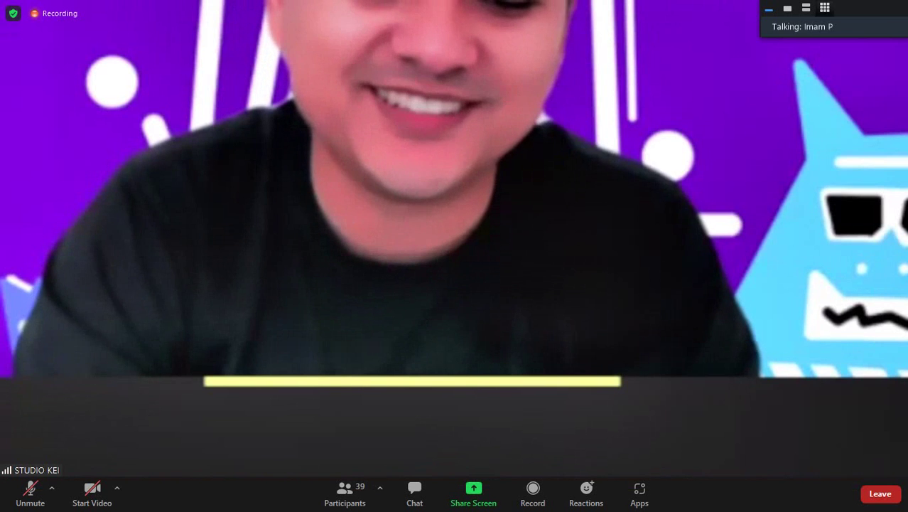
# Enlarge the speaker video, move it top-left, and page through the participants
pyautogui.click(802, 27)
pyautogui.moveTo(673, 145); pyautogui.dragTo(81, 140)
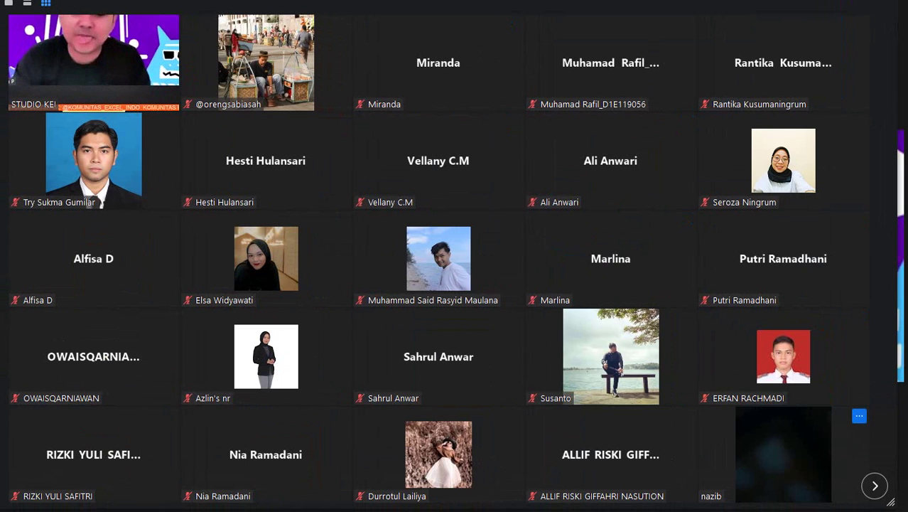
pyautogui.press('pagedown')
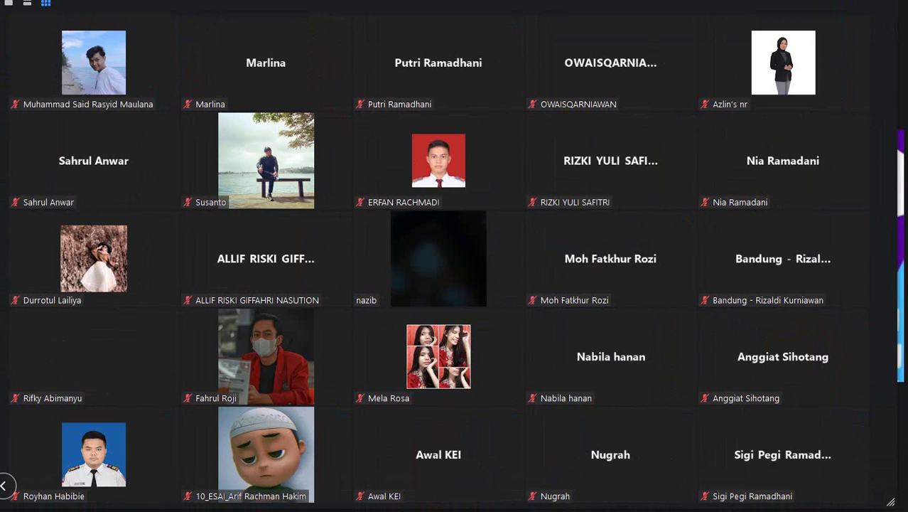
pyautogui.press('pageup')
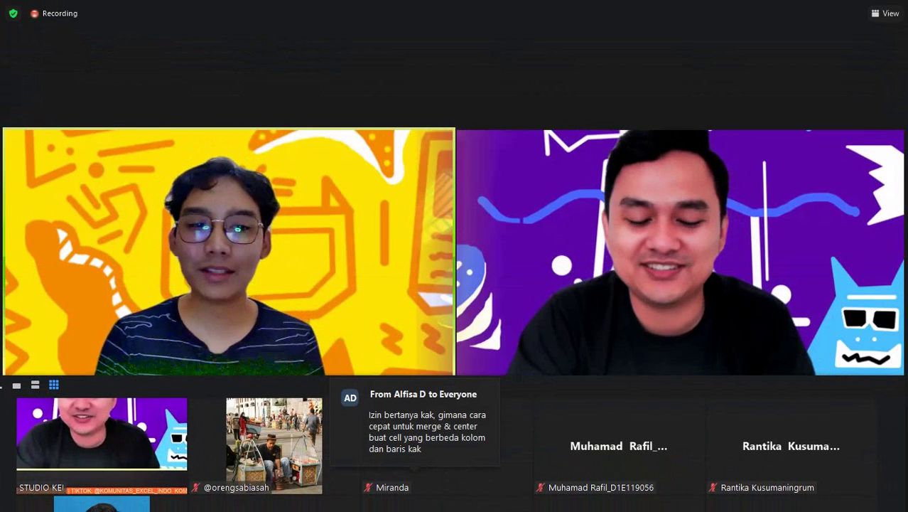
# Open the meeting chat to read the question about merging cells across columns and rows
pyautogui.scroll(-2, 455, 284)
pyautogui.scroll(-2, 454, 285)
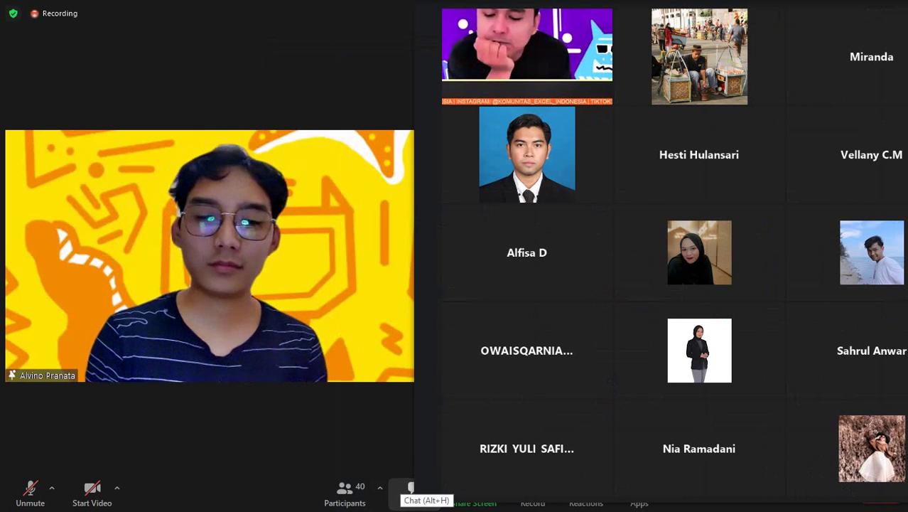
pyautogui.click(411, 489)
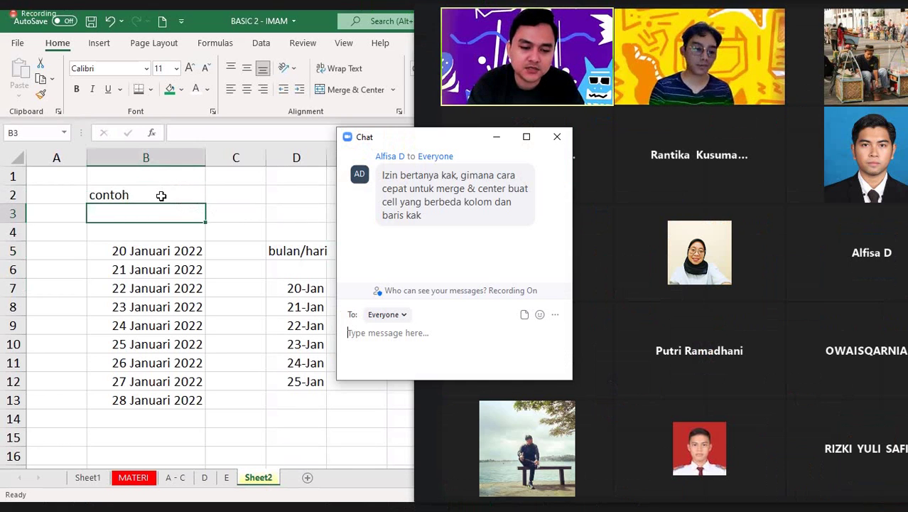
# Merge & Center B2:D4 so 'contoh' sits centred in one block
pyautogui.moveTo(187, 197); pyautogui.dragTo(298, 189)
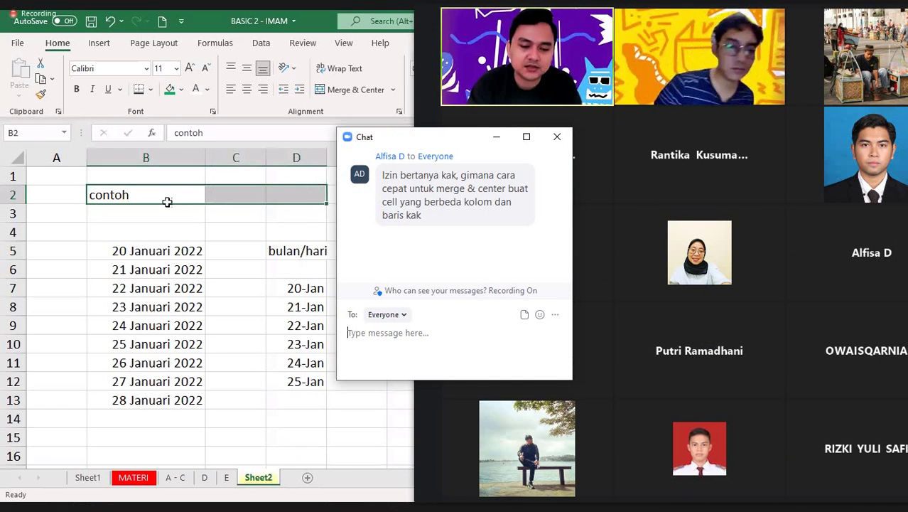
pyautogui.moveTo(158, 193); pyautogui.dragTo(297, 186)
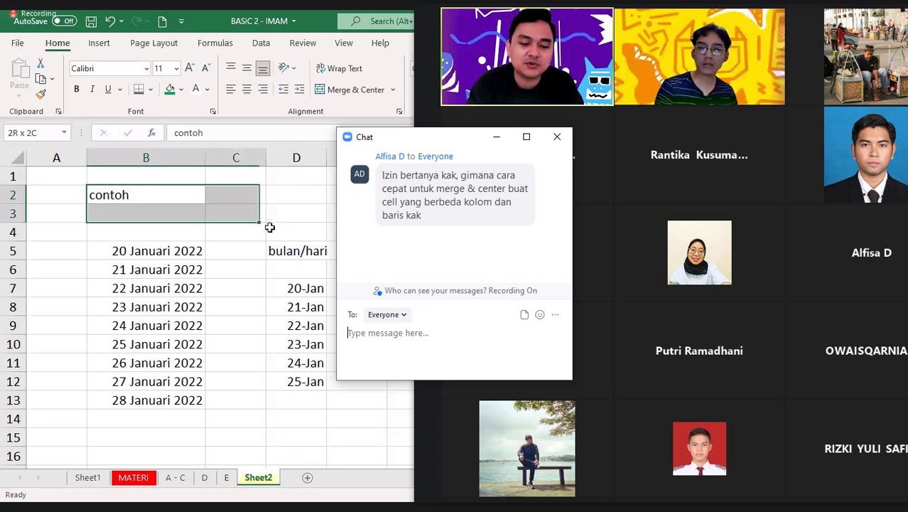
pyautogui.moveTo(153, 195); pyautogui.dragTo(280, 229)
pyautogui.click(331, 178)
pyautogui.moveTo(152, 191); pyautogui.dragTo(287, 233)
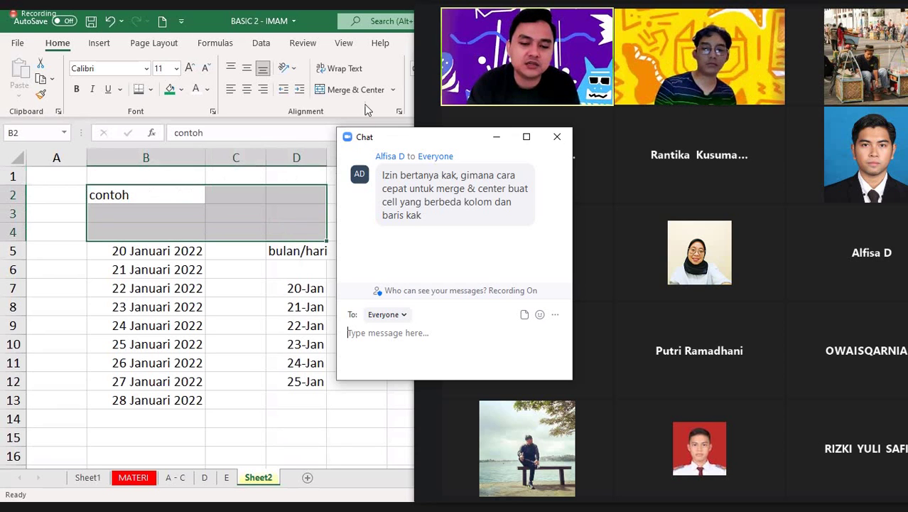
pyautogui.click(356, 90)
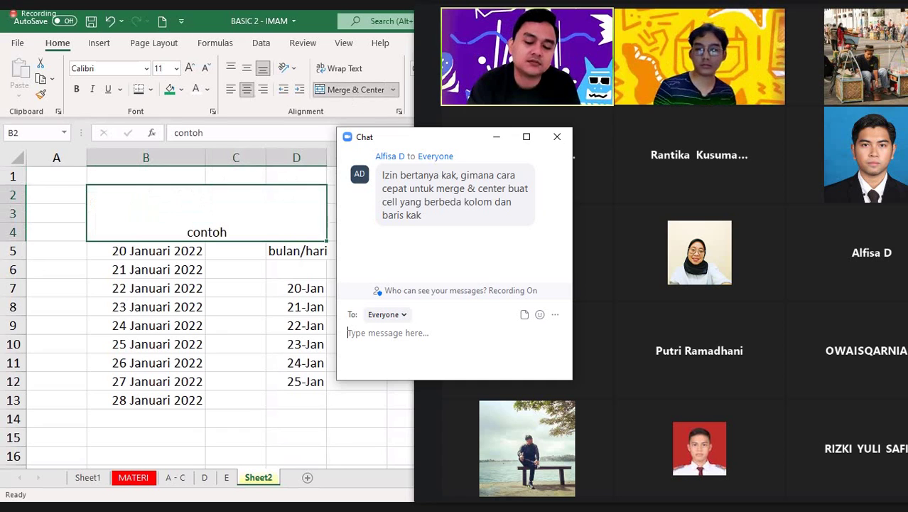
pyautogui.click(402, 288)
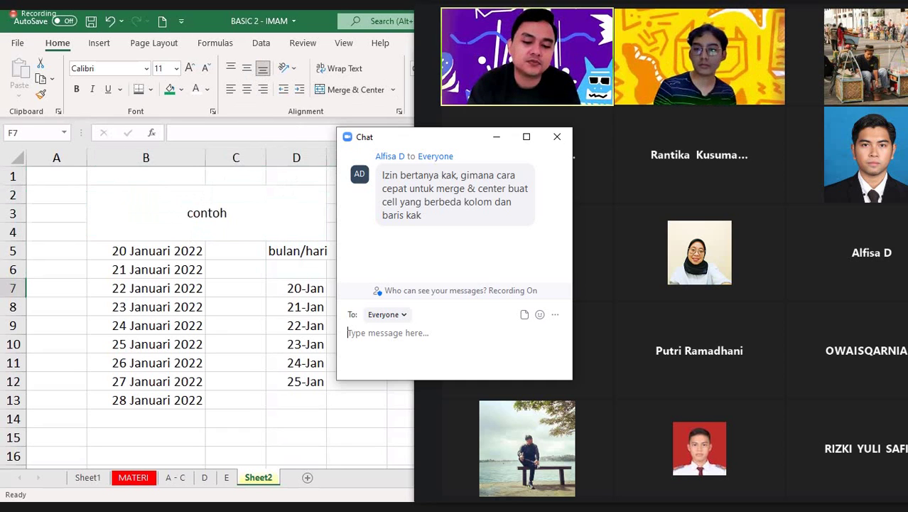
pyautogui.moveTo(331, 194); pyautogui.dragTo(356, 418)
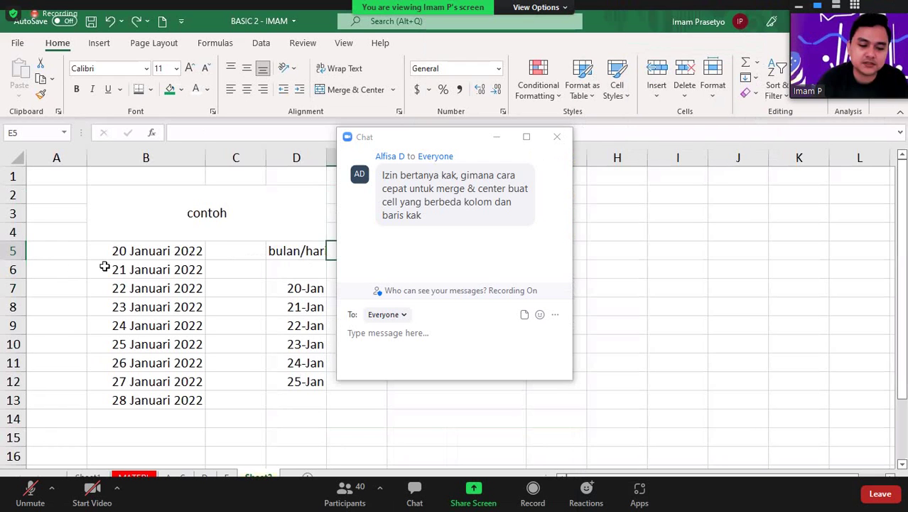
# Insert blank rows at rows 6 and 8, below 20 Januari 2022 and 21 Januari 2022
pyautogui.click(14, 269)
pyautogui.keyDown('ctrl'); pyautogui.click(12, 306); pyautogui.keyUp('ctrl')
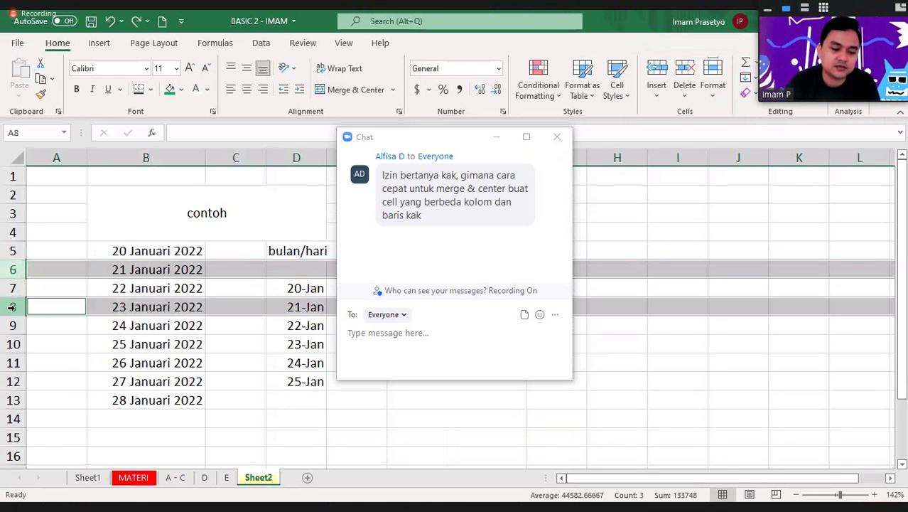
pyautogui.click(13, 269)
pyautogui.hotkey('ctrl', '+')
pyautogui.click(173, 256)
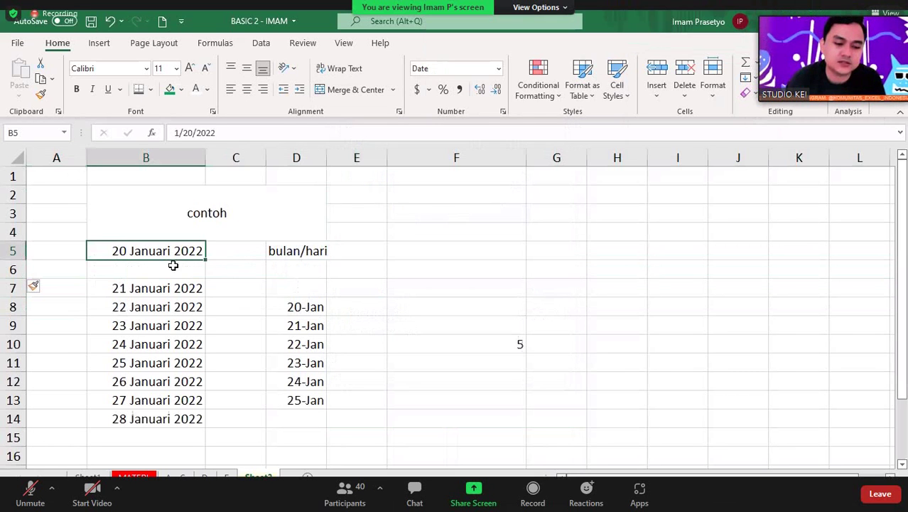
pyautogui.click(13, 307)
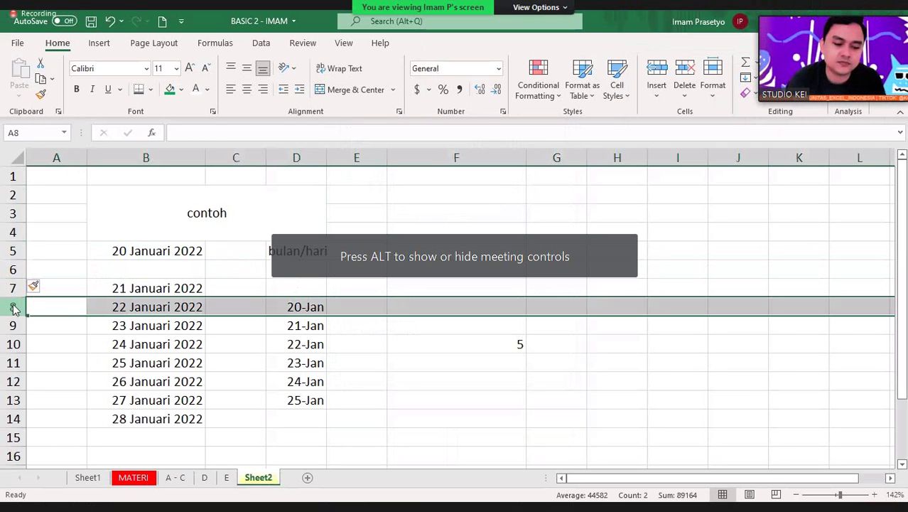
pyautogui.hotkey('ctrl', '+')
pyautogui.click(194, 319)
# Merge and center B5:B6 and B7:B8 so each date spans its new blank cell
pyautogui.click(188, 255)
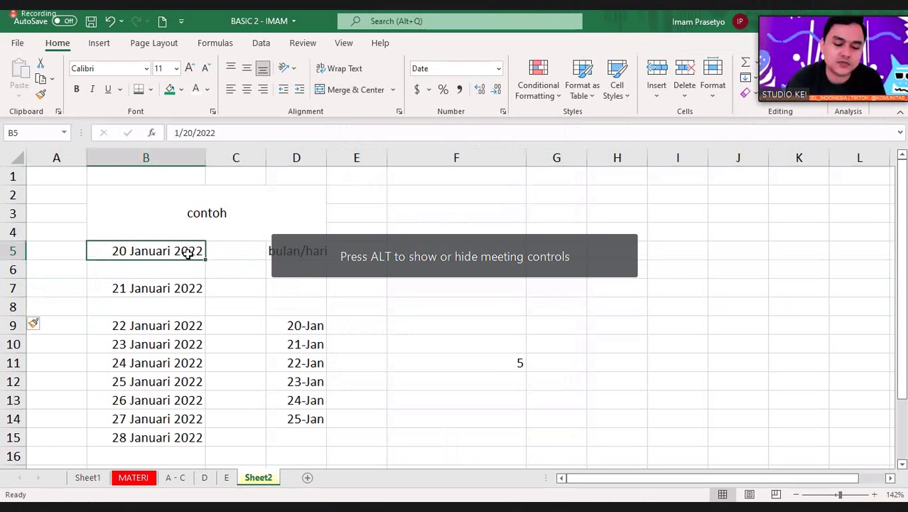
pyautogui.keyDown('shift'); pyautogui.click(167, 436); pyautogui.keyUp('shift')
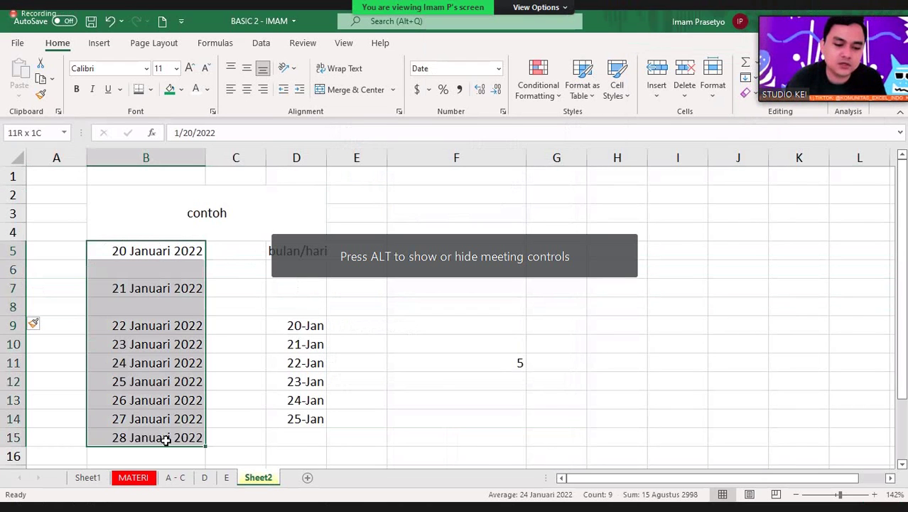
pyautogui.click(151, 249)
pyautogui.moveTo(147, 252); pyautogui.dragTo(145, 311)
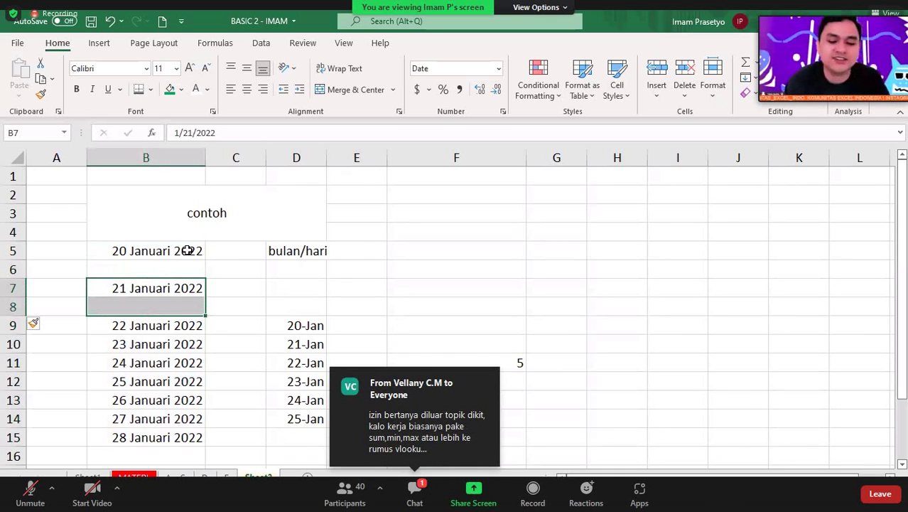
pyautogui.moveTo(187, 251); pyautogui.dragTo(187, 270)
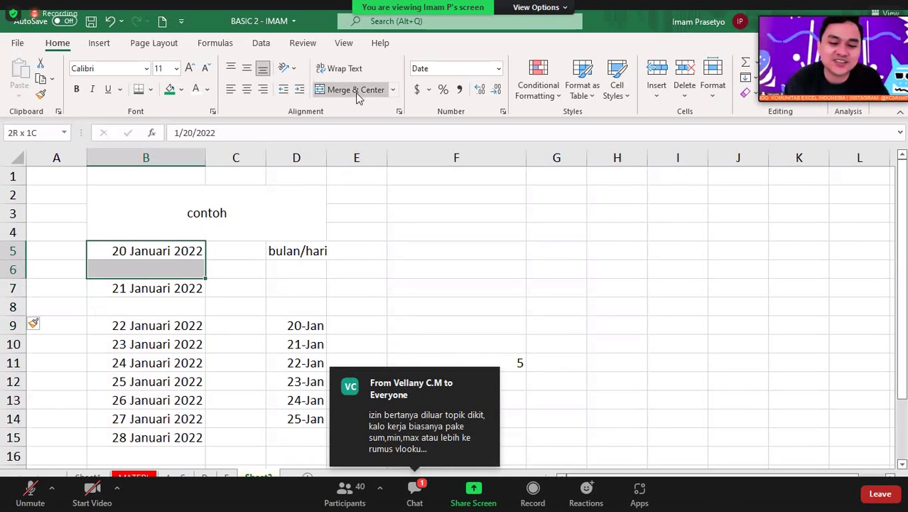
pyautogui.click(355, 90)
pyautogui.press('Down')
pyautogui.hotkey('shift', 'Down')
pyautogui.click(358, 96)
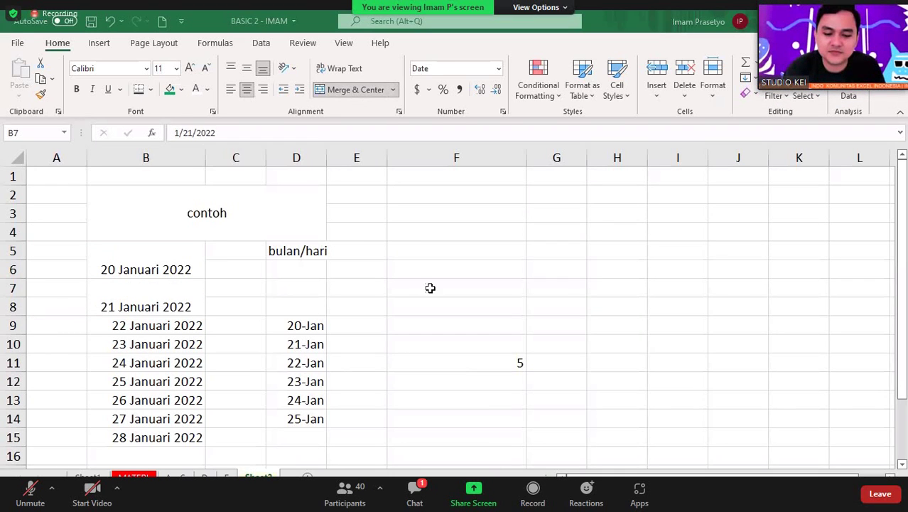
pyautogui.click(296, 288)
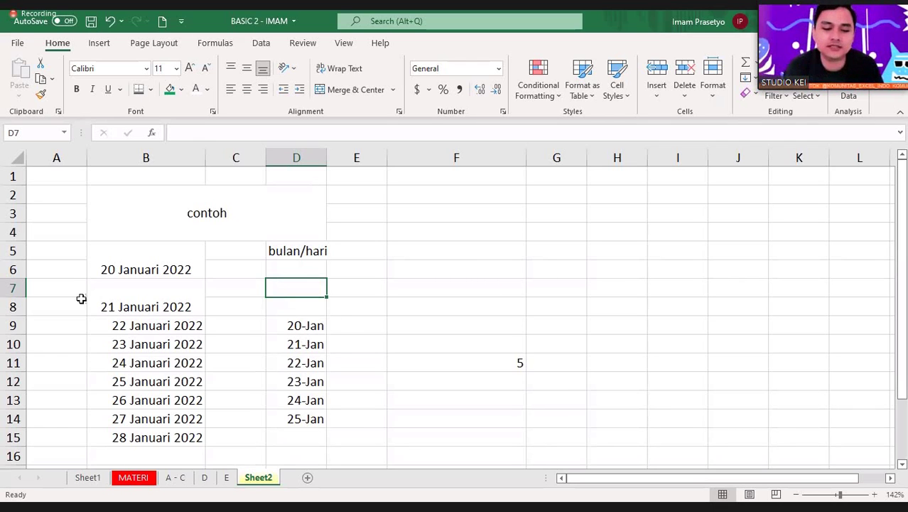
# Enter the function names SUM, AVERAGE, MAX and MIN down F2:F5
pyautogui.click(417, 194)
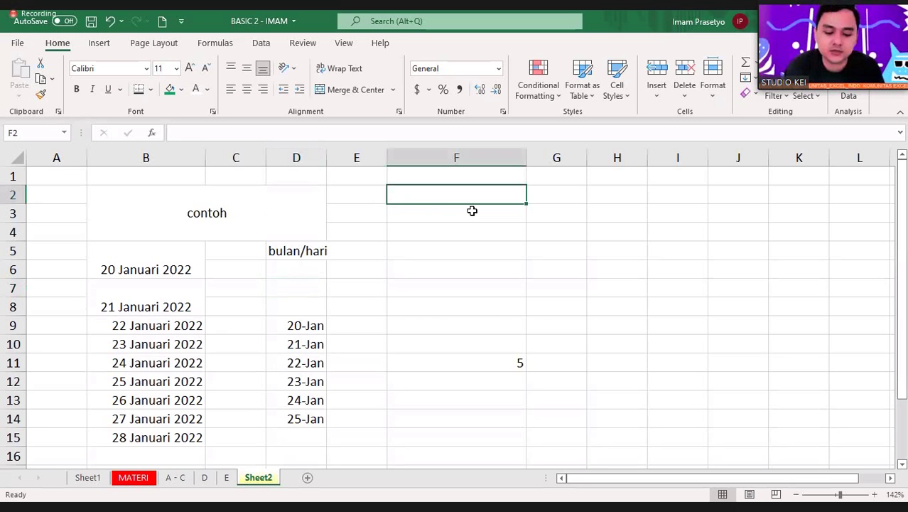
pyautogui.write('SUM')
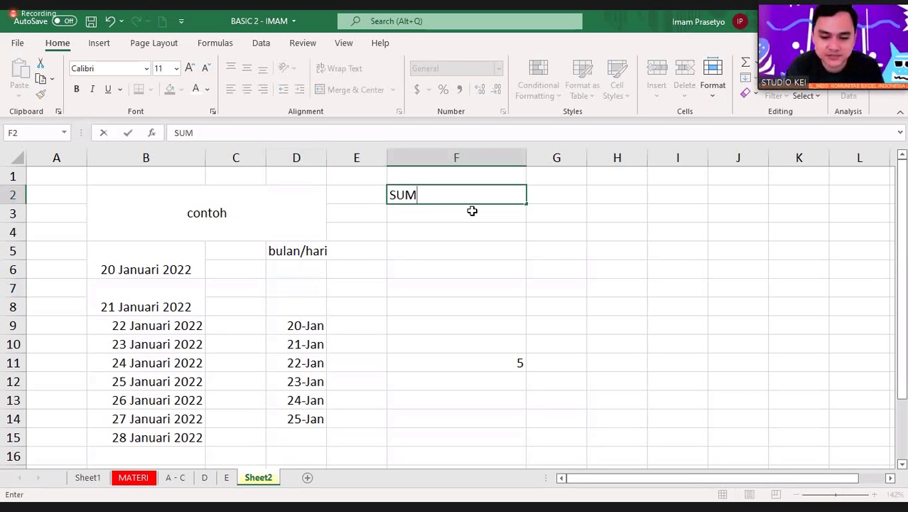
pyautogui.click(472, 211)
pyautogui.write('AVERAGE')
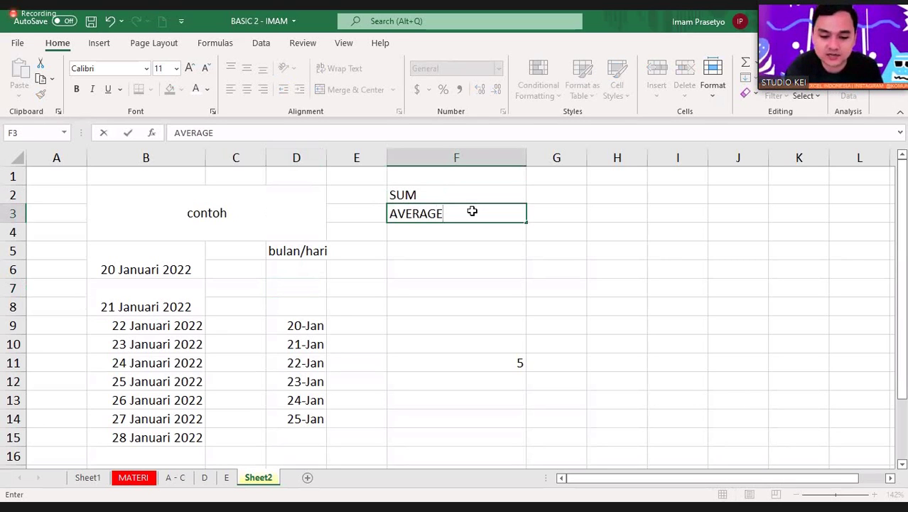
pyautogui.press('Return')
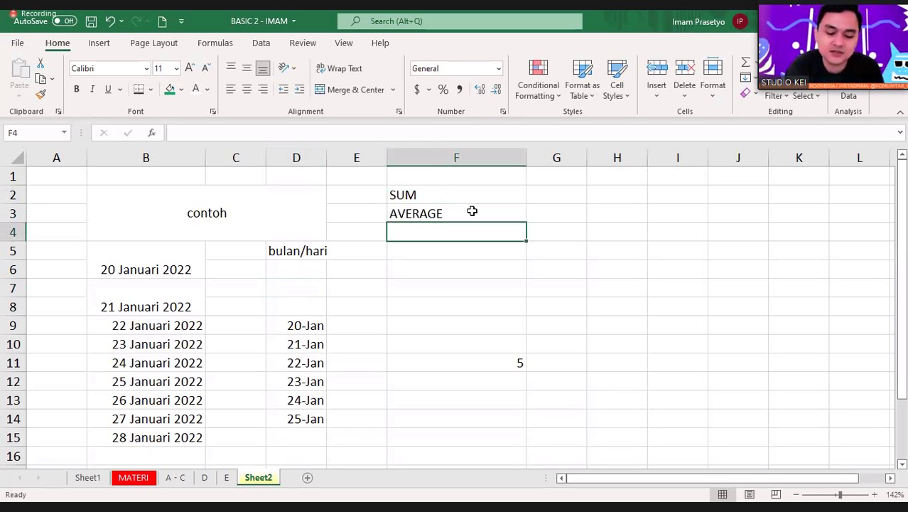
pyautogui.write('MAS')
pyautogui.press('Return')
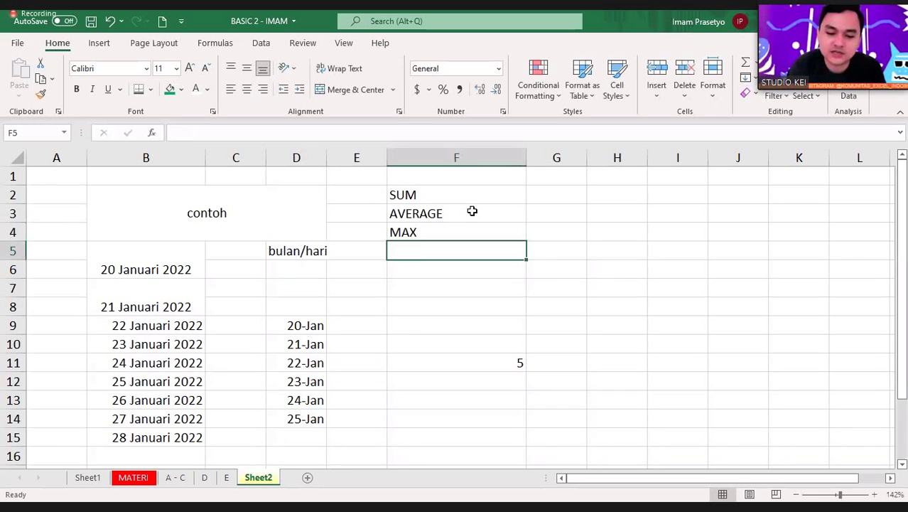
pyautogui.write('MIN')
pyautogui.press('Return')
# Review the SUM–MIN list, then delete the stray 5 from F11
pyautogui.press('Up')
pyautogui.press('Up')
pyautogui.click(472, 211)
pyautogui.hotkey('shift', 'Down')
pyautogui.hotkey('shift', 'Down')
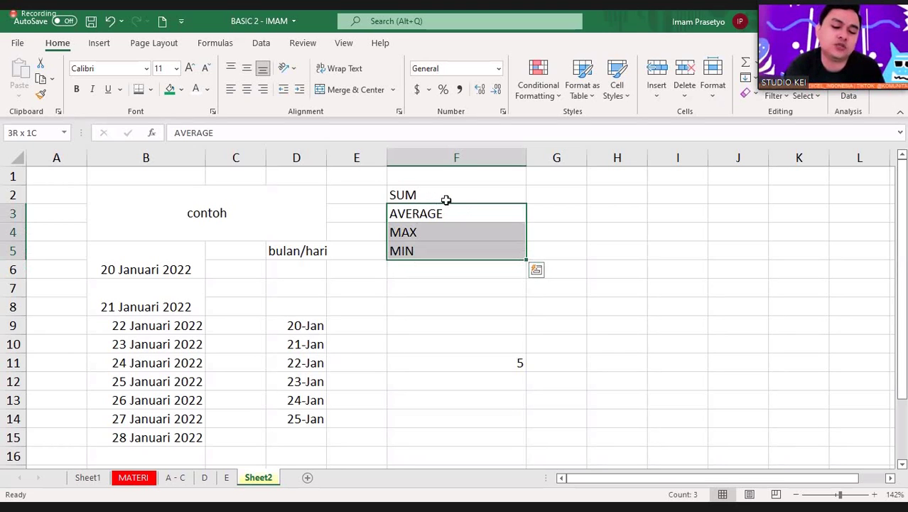
pyautogui.moveTo(463, 194); pyautogui.dragTo(460, 252)
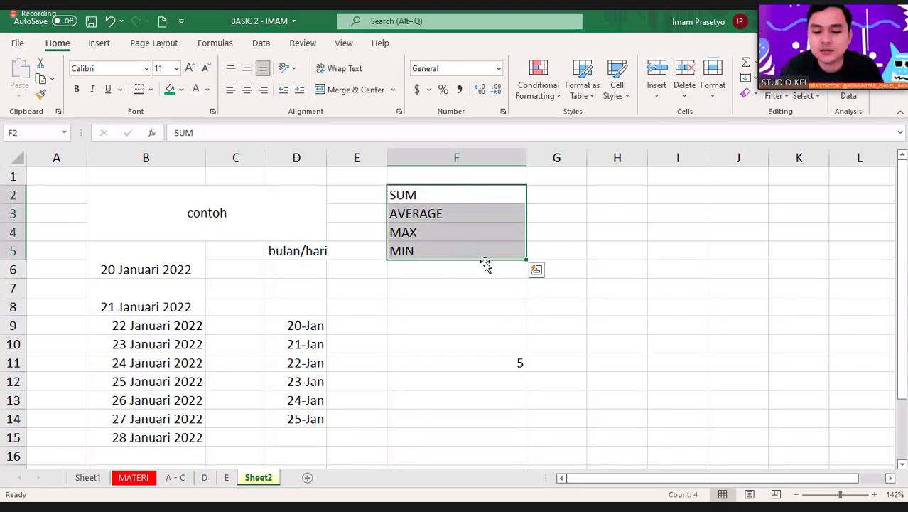
pyautogui.click(506, 376)
pyautogui.press('Up')
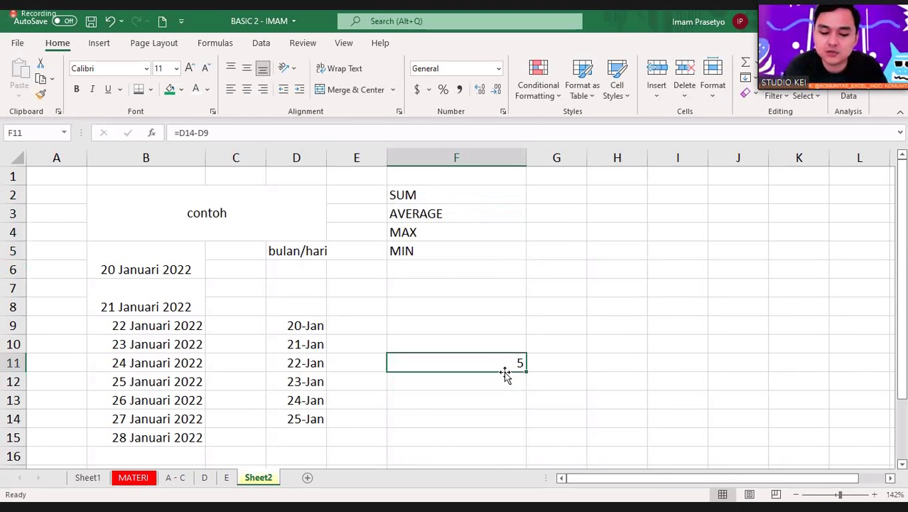
pyautogui.press('Delete')
# Enter the label IF in F8
pyautogui.press('Up')
pyautogui.press('Up')
pyautogui.press('Up')
pyautogui.press('Up')
pyautogui.press('Down')
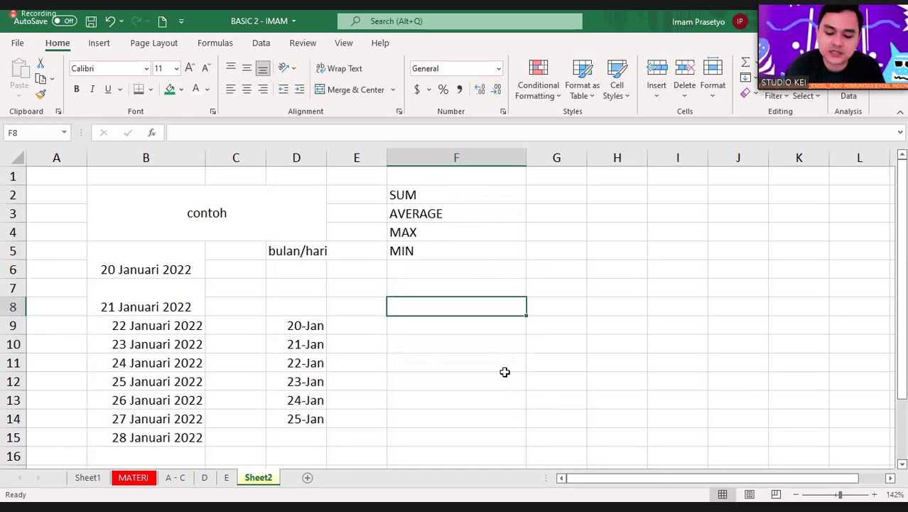
pyautogui.write('IF')
pyautogui.press('Return')
pyautogui.press('Up')
pyautogui.press('Right')
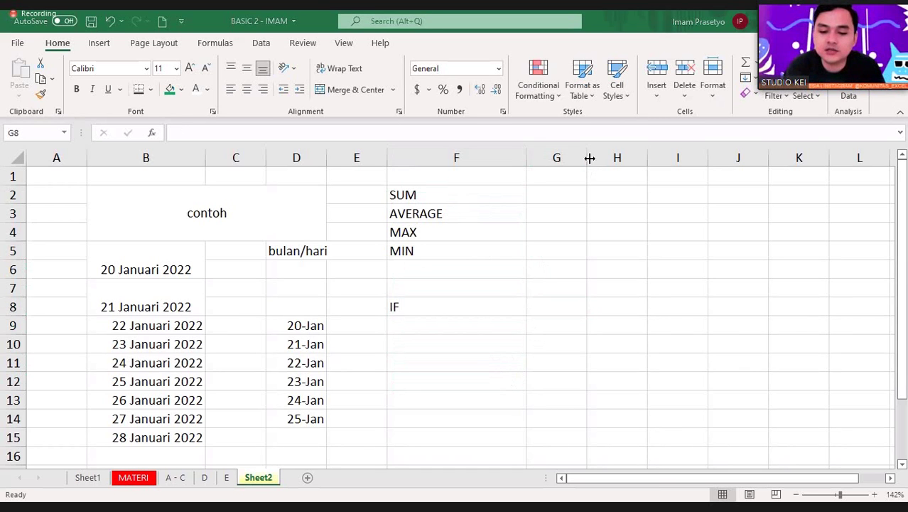
# Widen column G and add the note 'pengkategorian' beside IF in G8
pyautogui.doubleClick(541, 318)
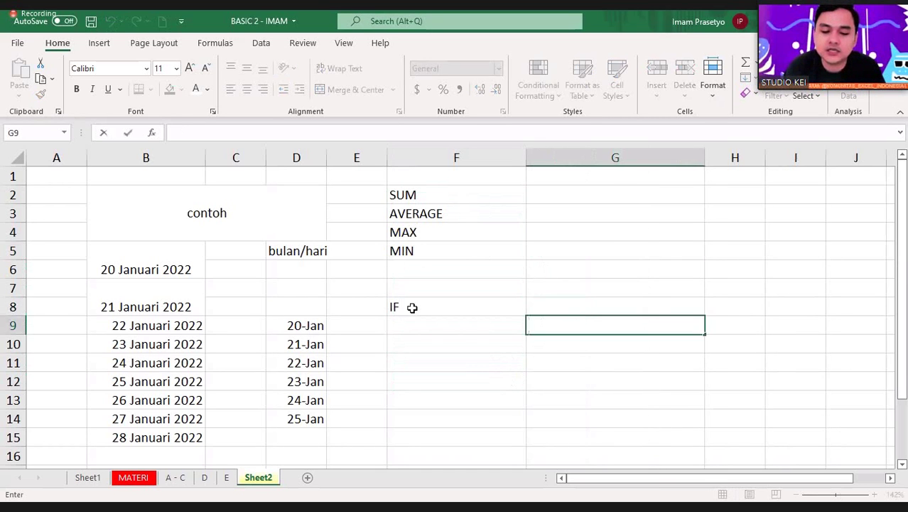
pyautogui.click(411, 307)
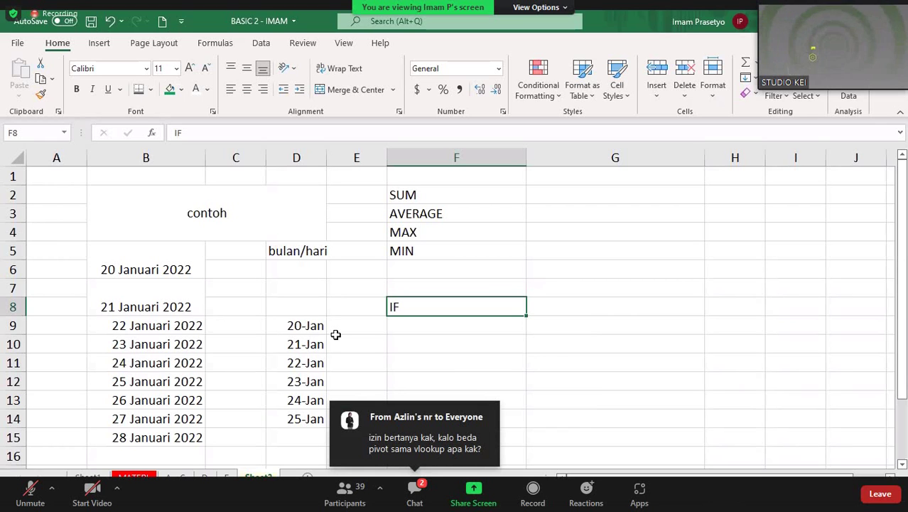
pyautogui.click(587, 307)
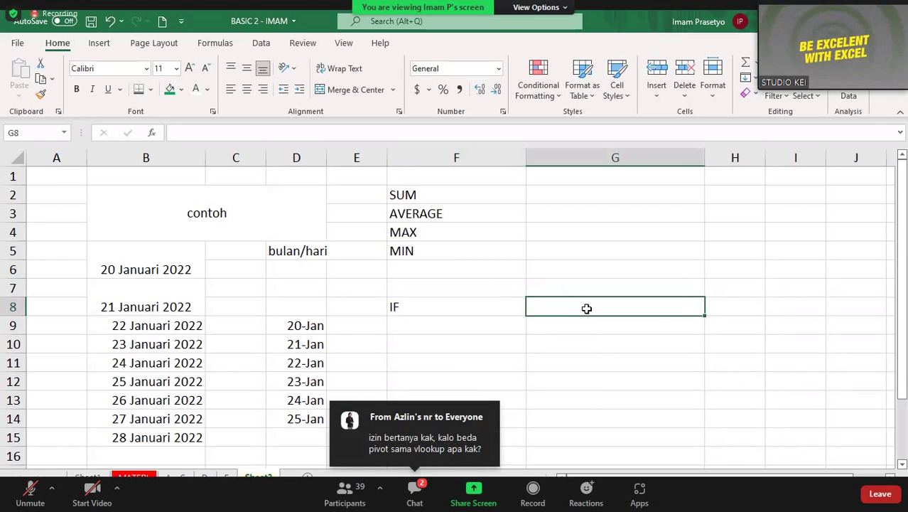
pyautogui.write('peng')
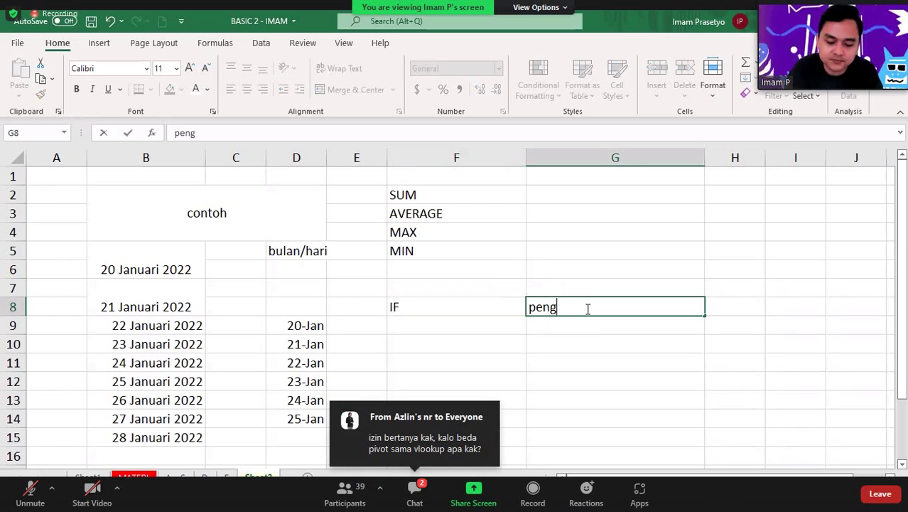
pyautogui.write('kate')
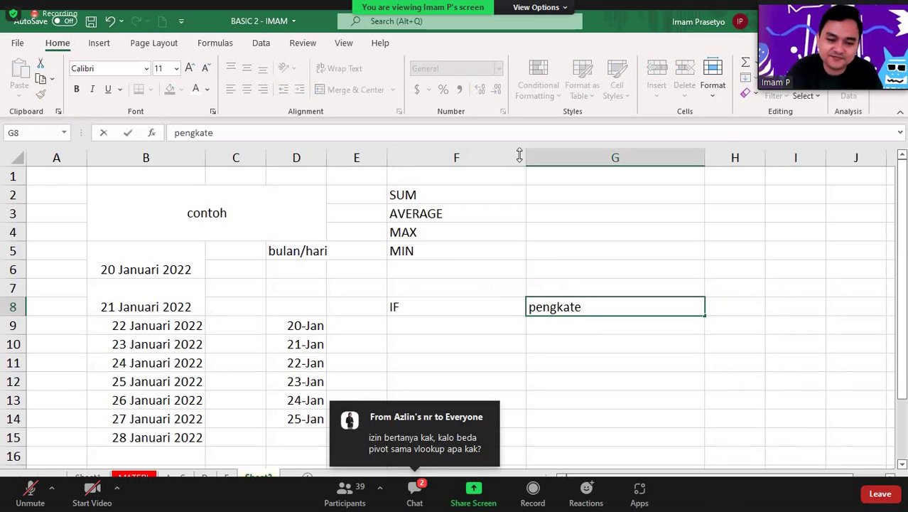
pyautogui.press('Return')
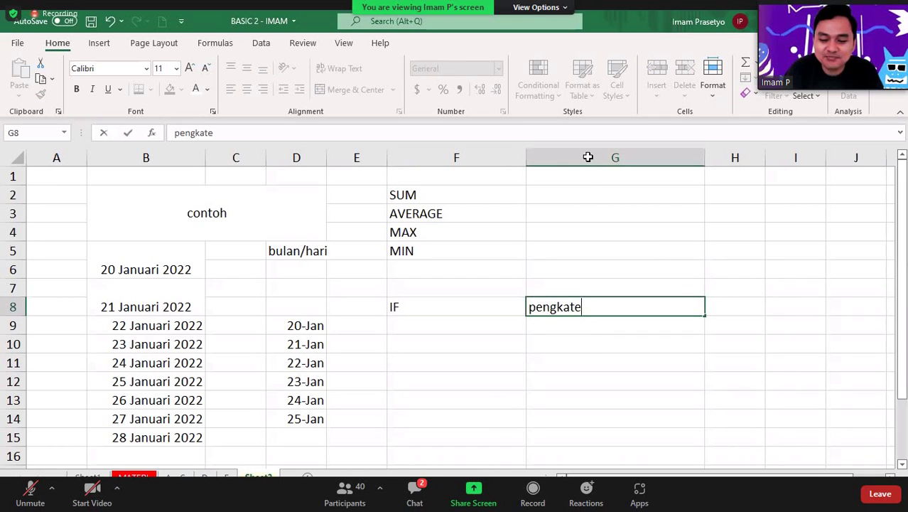
pyautogui.write('goria')
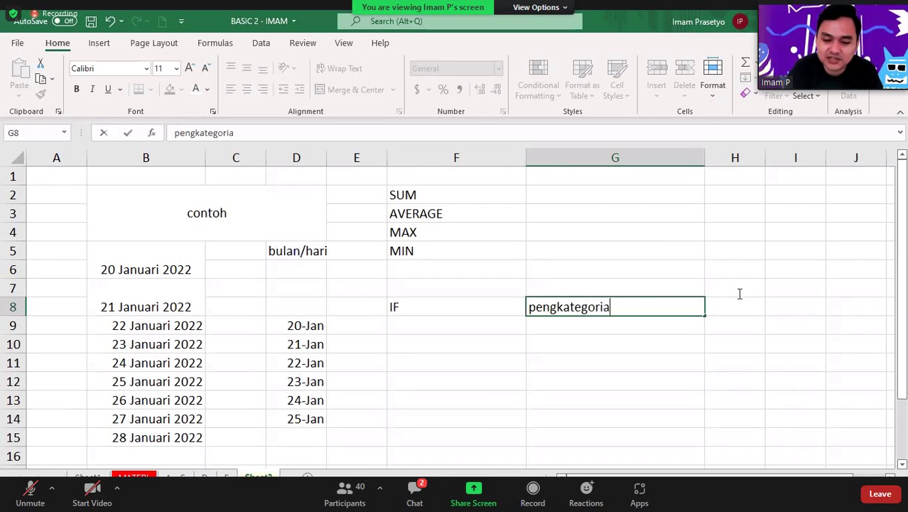
pyautogui.write('n')
pyautogui.press('Return')
# Enter NESTED IF in F9, below IF
pyautogui.click(489, 324)
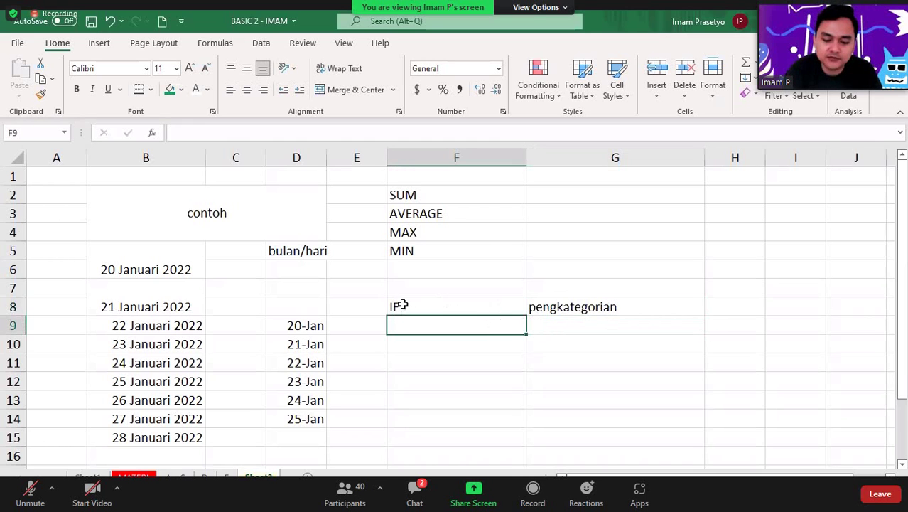
pyautogui.click(403, 305)
pyautogui.click(410, 324)
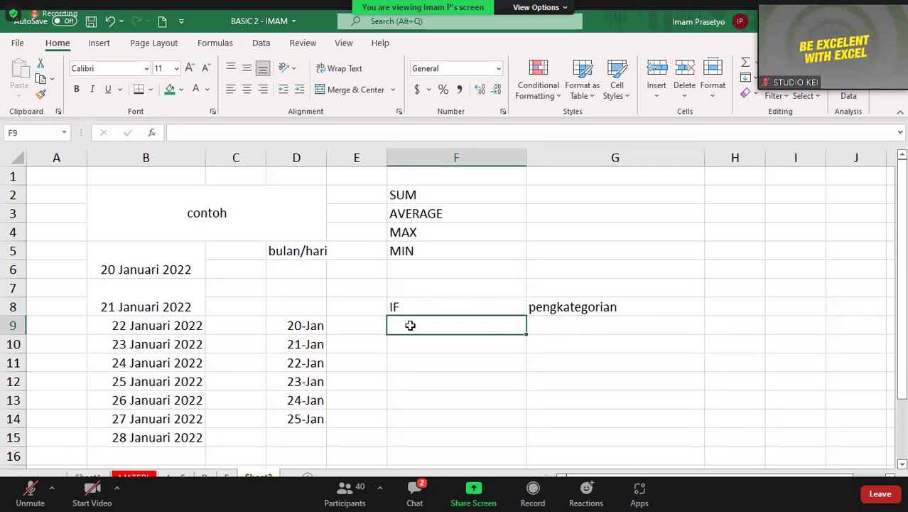
pyautogui.write('NESTED')
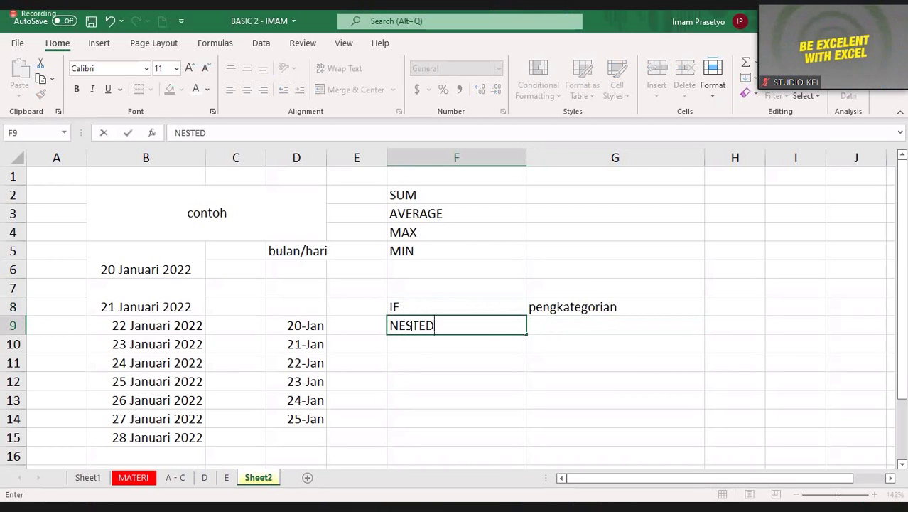
pyautogui.write(' IF')
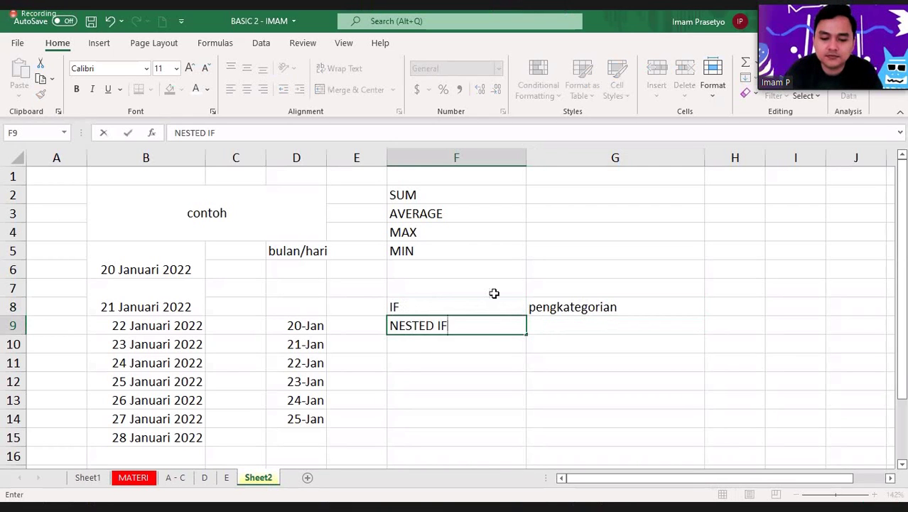
pyautogui.click(697, 265)
pyautogui.click(490, 307)
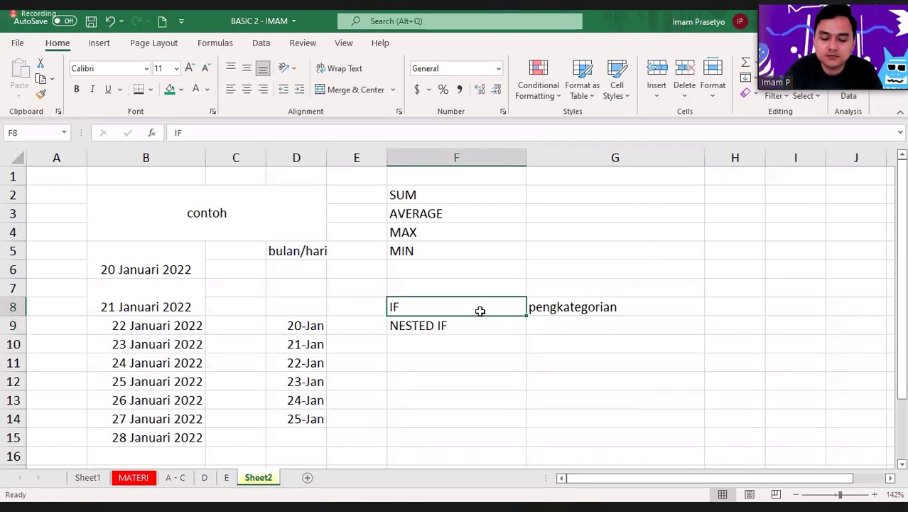
pyautogui.moveTo(481, 313)
pyautogui.mouseDown()
pyautogui.moveTo(456, 323)
pyautogui.moveTo(444, 305)
pyautogui.mouseUp()
pyautogui.click(486, 318)
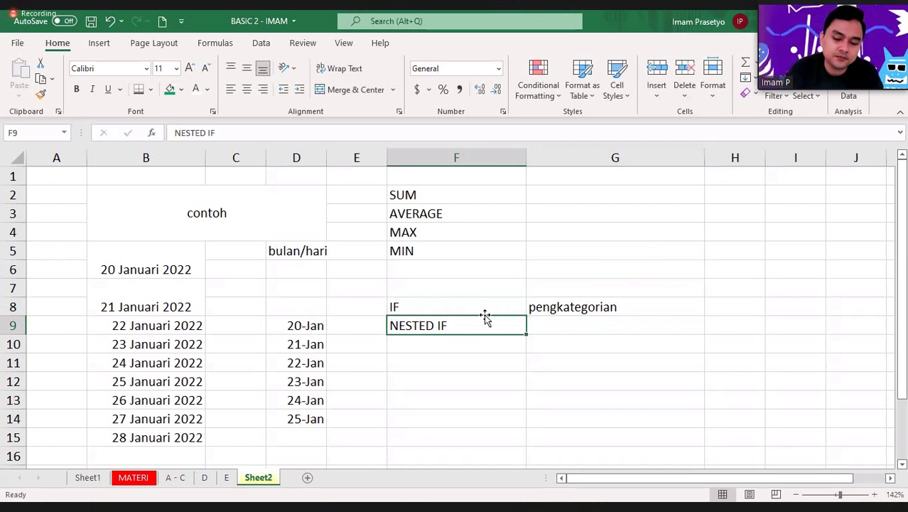
pyautogui.press('Right')
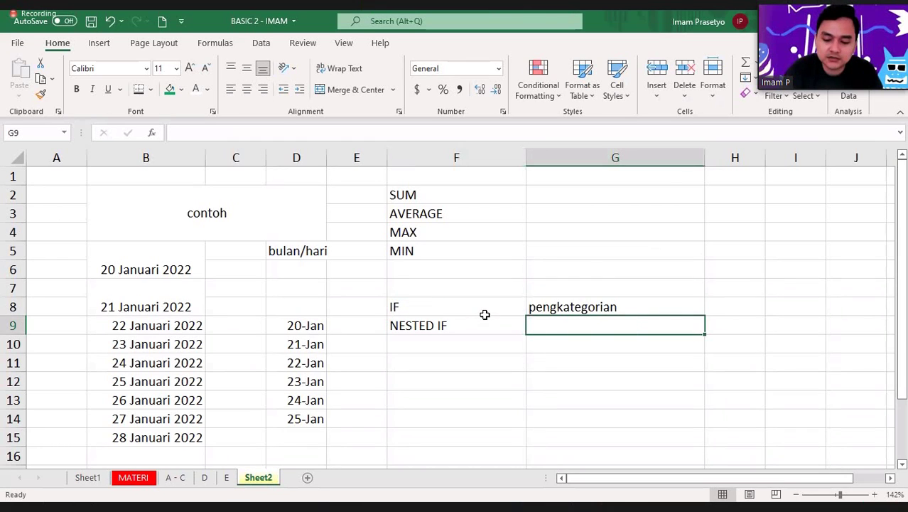
# Extend G8's note to 'pengkategorian 2 logika' and add 'lebih dr 2 logika' in G9
pyautogui.doubleClick(668, 308)
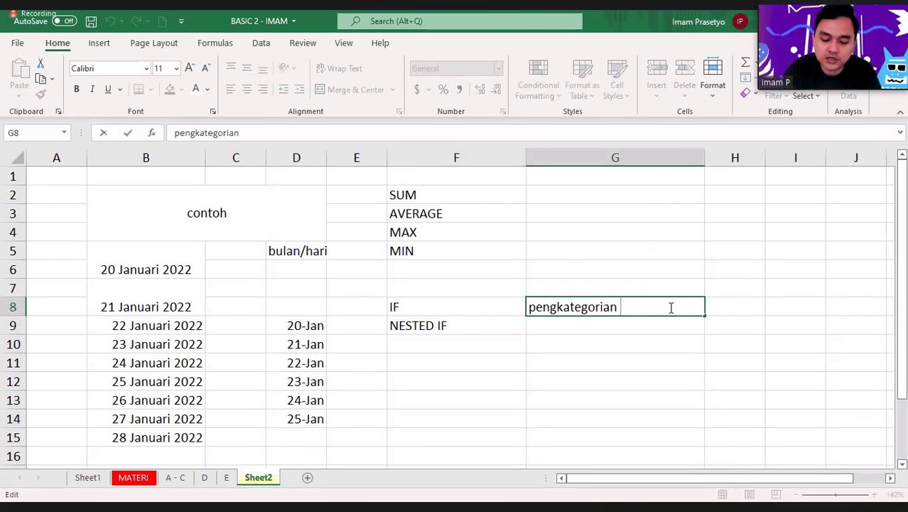
pyautogui.write('2 logika')
pyautogui.press('Return')
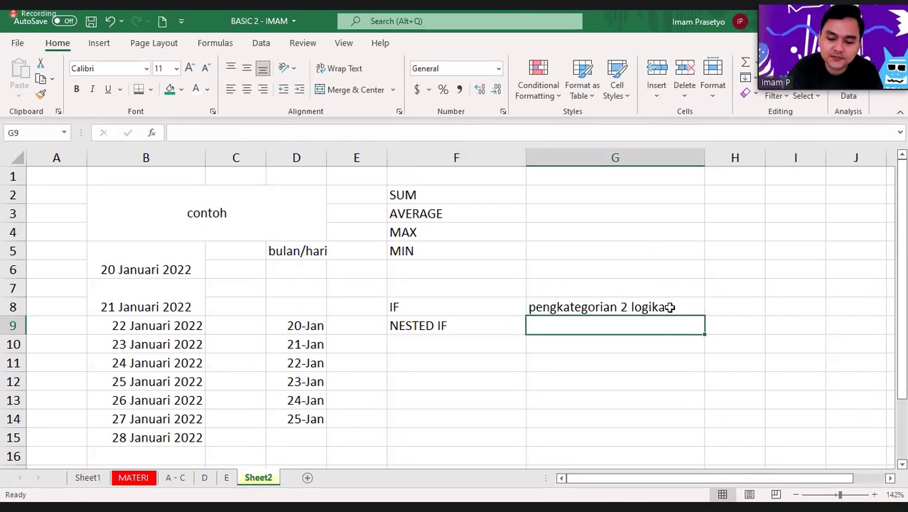
pyautogui.write('lebih ')
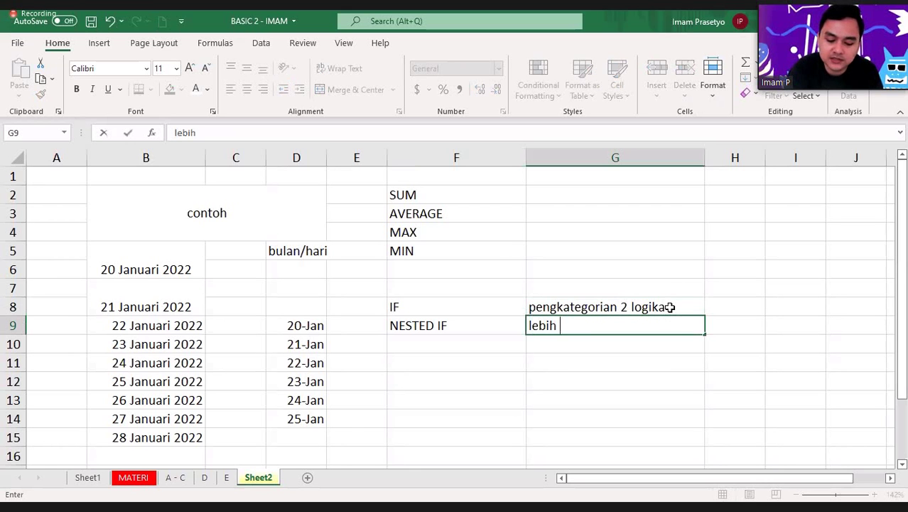
pyautogui.write('dr 2 logika')
pyautogui.press('Return')
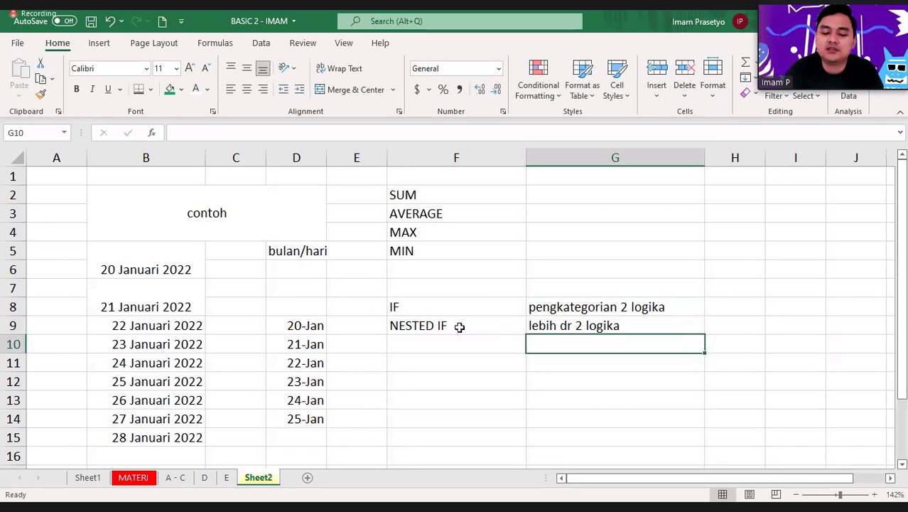
# Enter SUMIF &SUMIFS in F10 and COUNTIF & COUNTIFS in F11
pyautogui.click(435, 347)
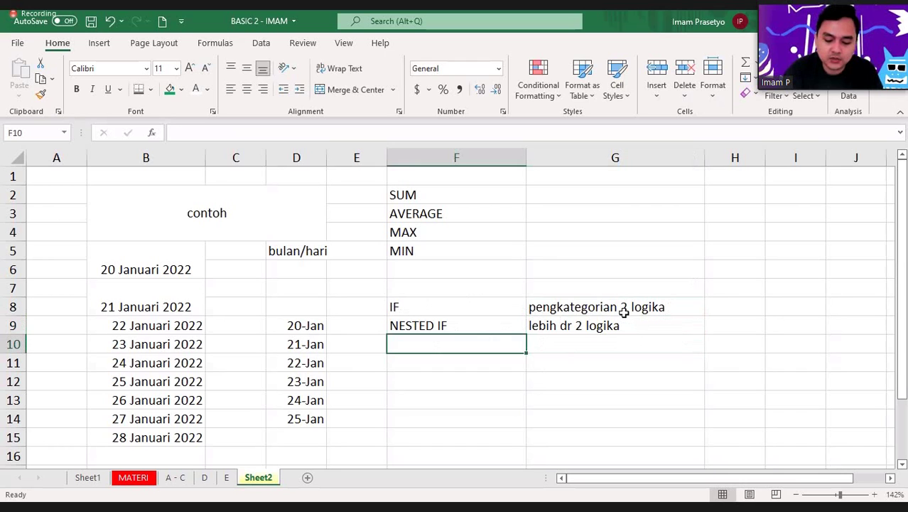
pyautogui.write('SUMIF')
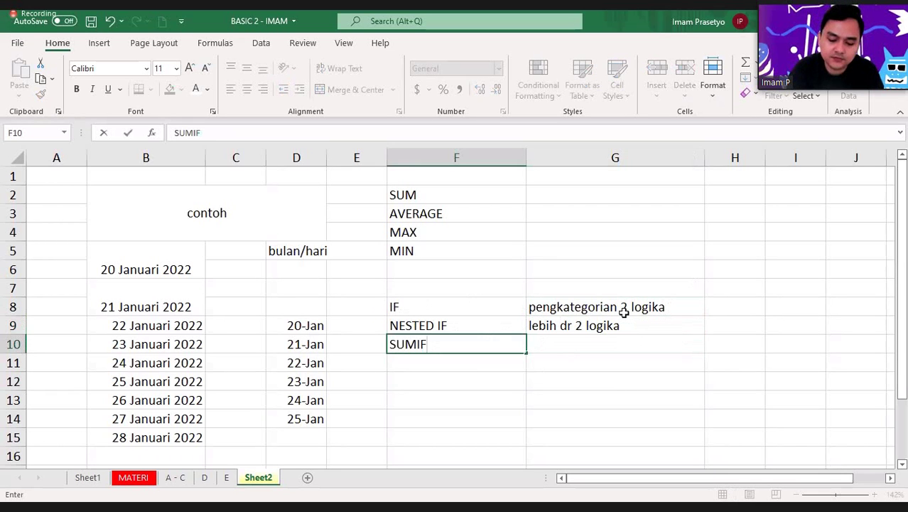
pyautogui.write(' &SUMIFS')
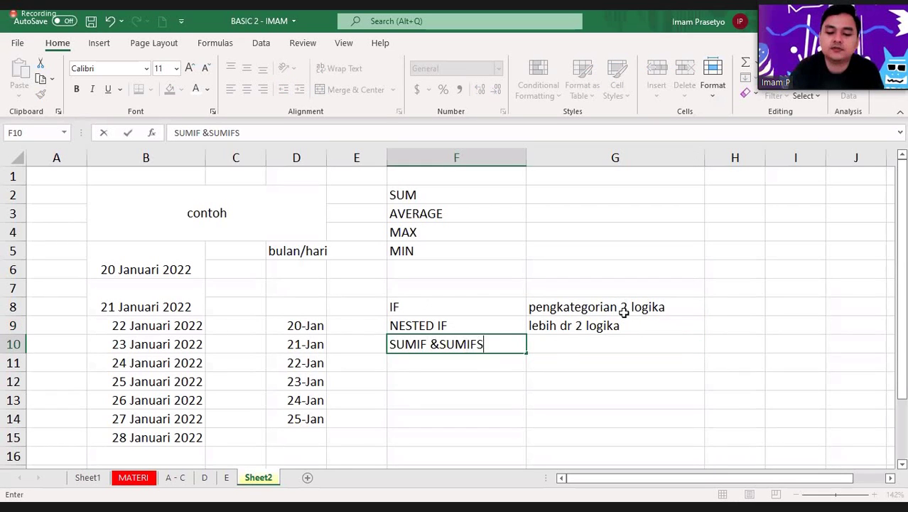
pyautogui.press('Return')
pyautogui.write('COUN')
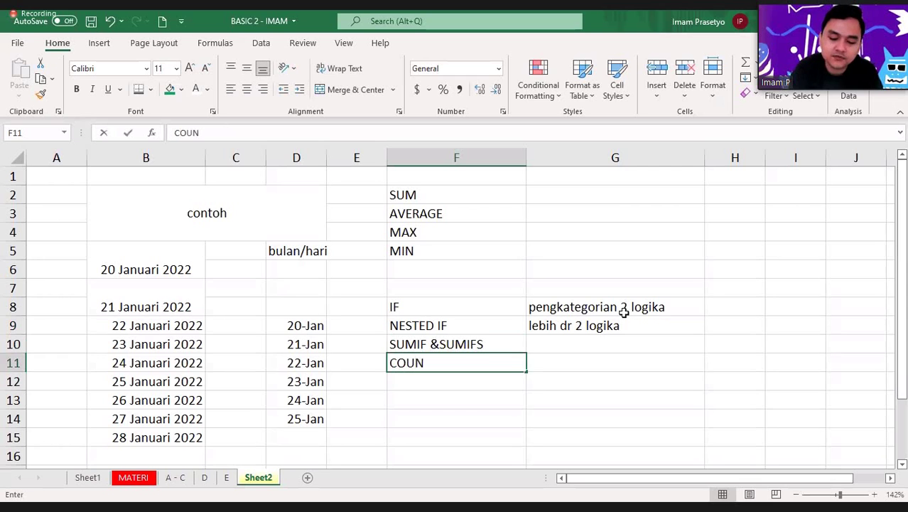
pyautogui.write('T I')
pyautogui.press('BackSpace')
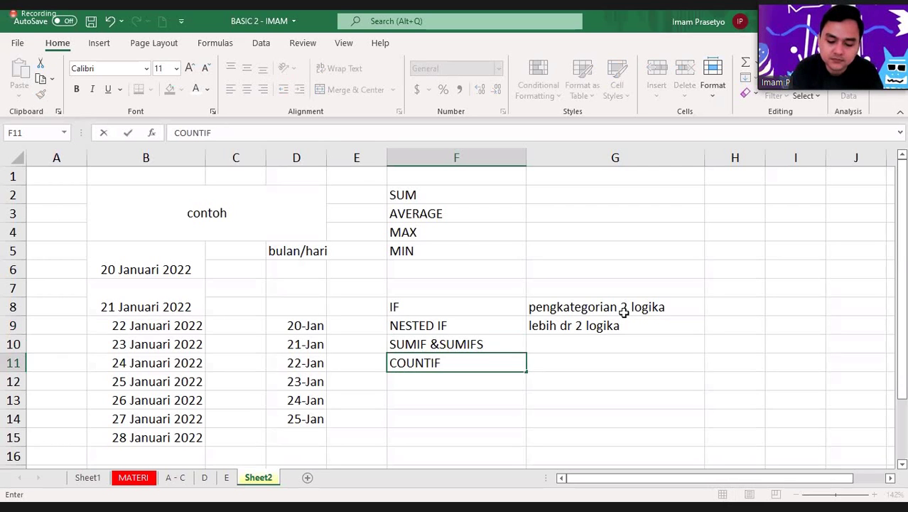
pyautogui.write('& COUN')
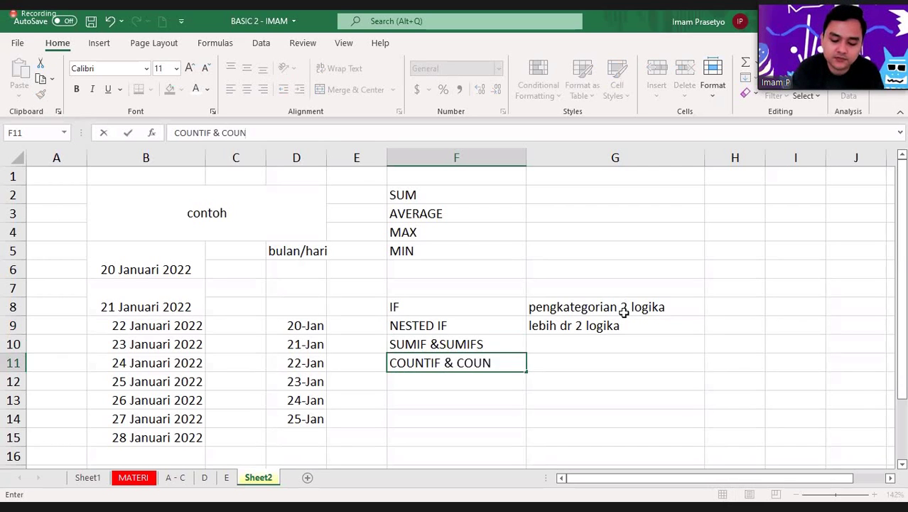
pyautogui.write('TIFS')
pyautogui.press('Return')
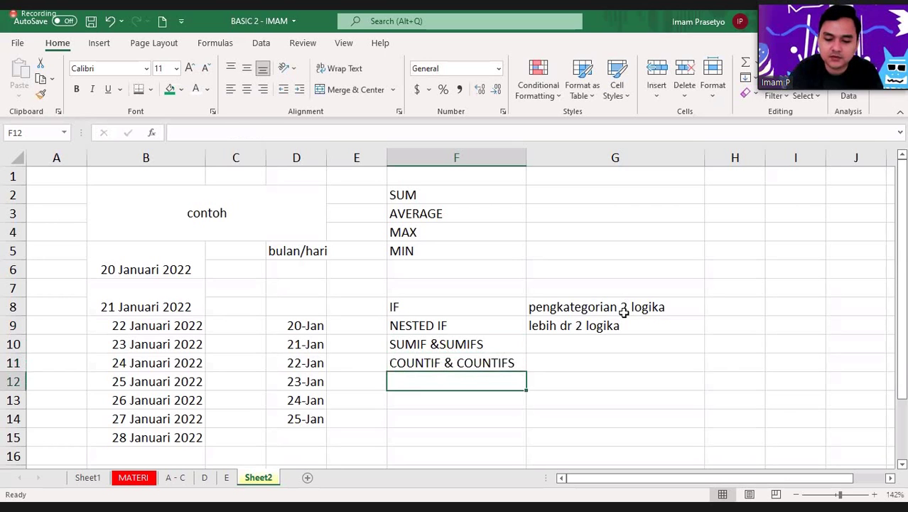
# Highlight the SUM and SUMIF &SUMIFS rows across columns F and G
pyautogui.click(434, 340)
pyautogui.moveTo(420, 196); pyautogui.dragTo(598, 196)
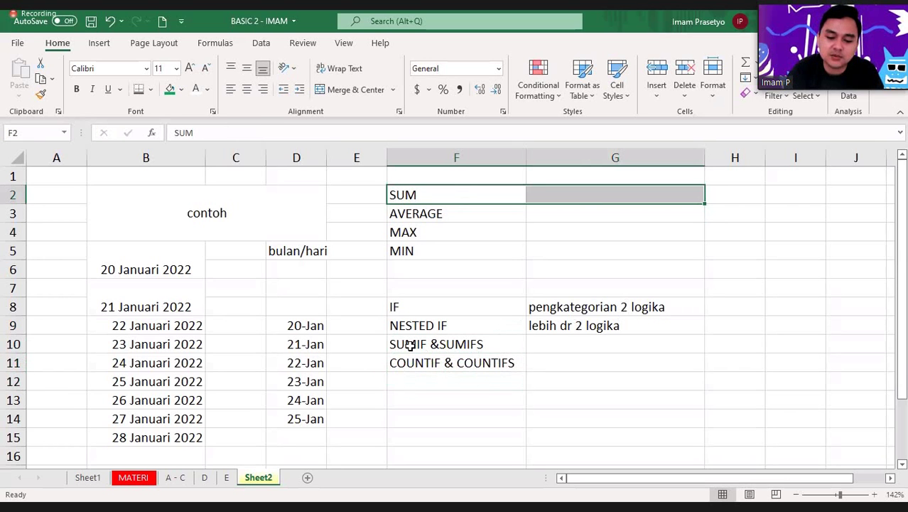
pyautogui.moveTo(427, 344); pyautogui.dragTo(556, 341)
pyautogui.click(501, 344)
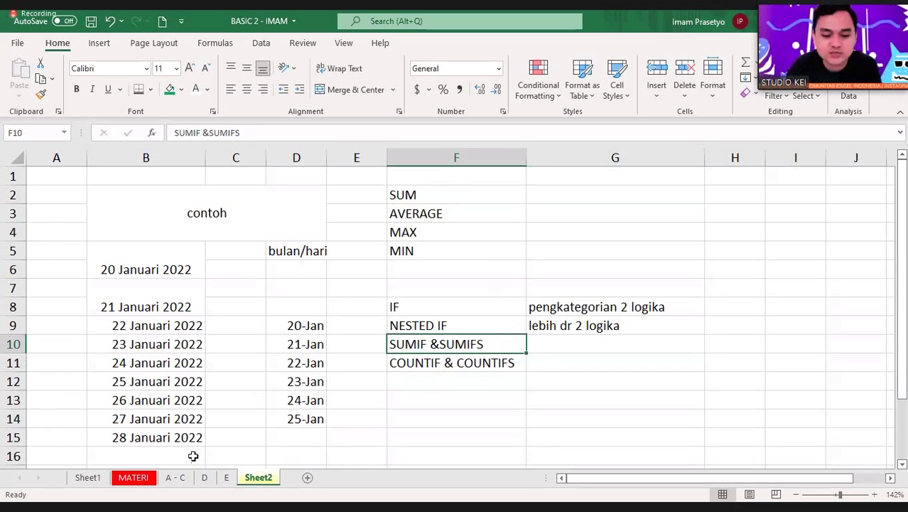
pyautogui.click(204, 480)
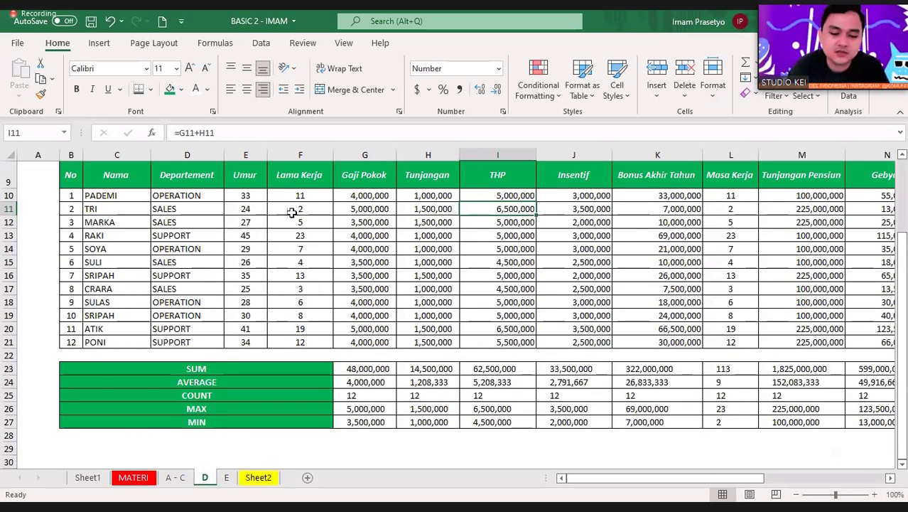
pyautogui.moveTo(176, 195); pyautogui.dragTo(245, 341)
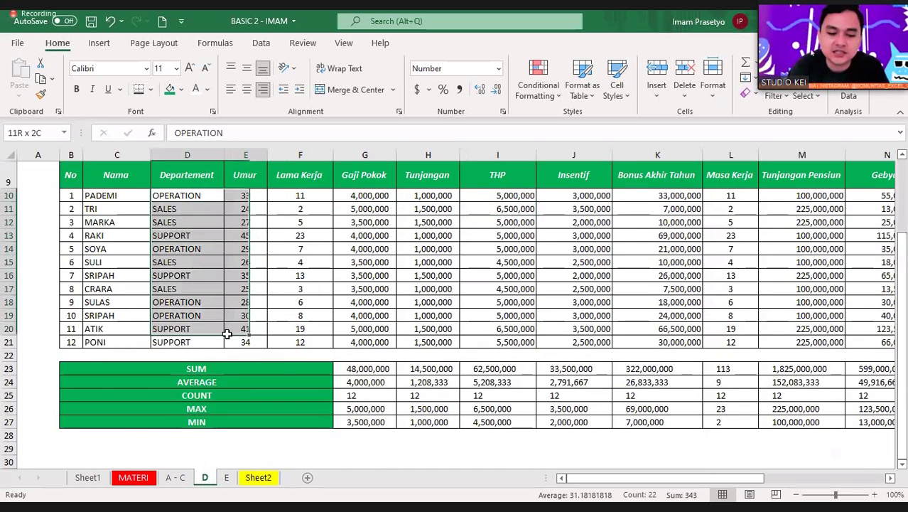
pyautogui.moveTo(365, 195); pyautogui.dragTo(363, 342)
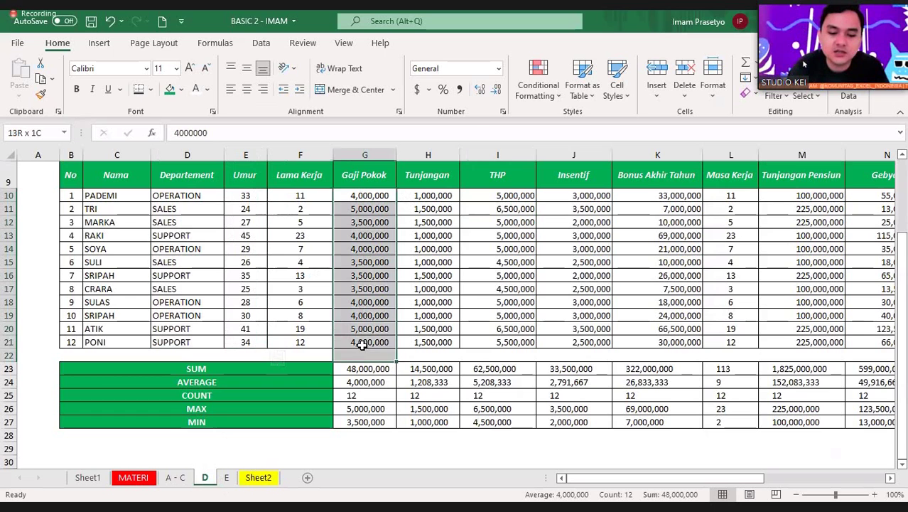
pyautogui.moveTo(186, 199); pyautogui.dragTo(177, 337)
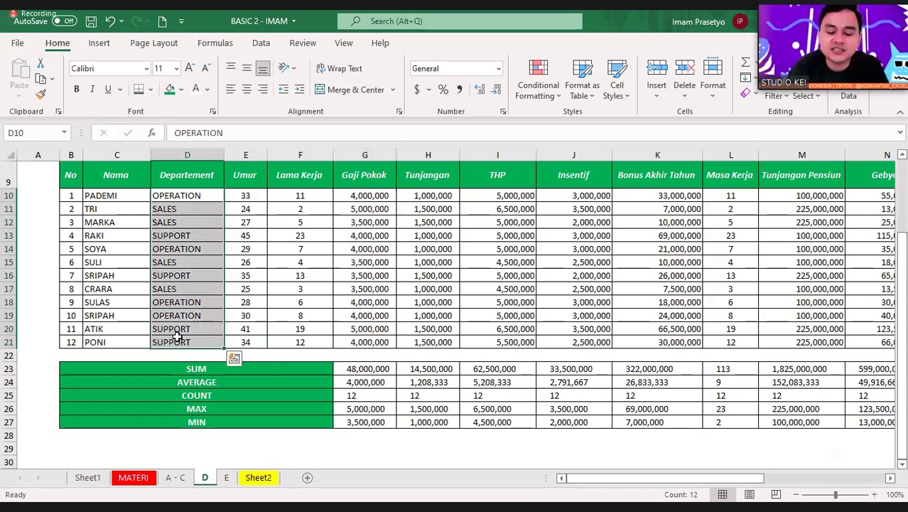
pyautogui.click(257, 477)
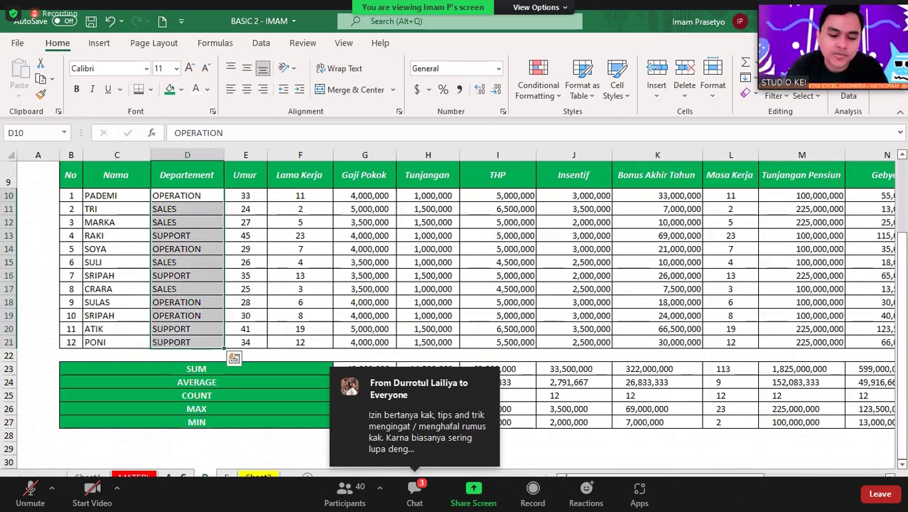
pyautogui.moveTo(216, 199); pyautogui.dragTo(203, 337)
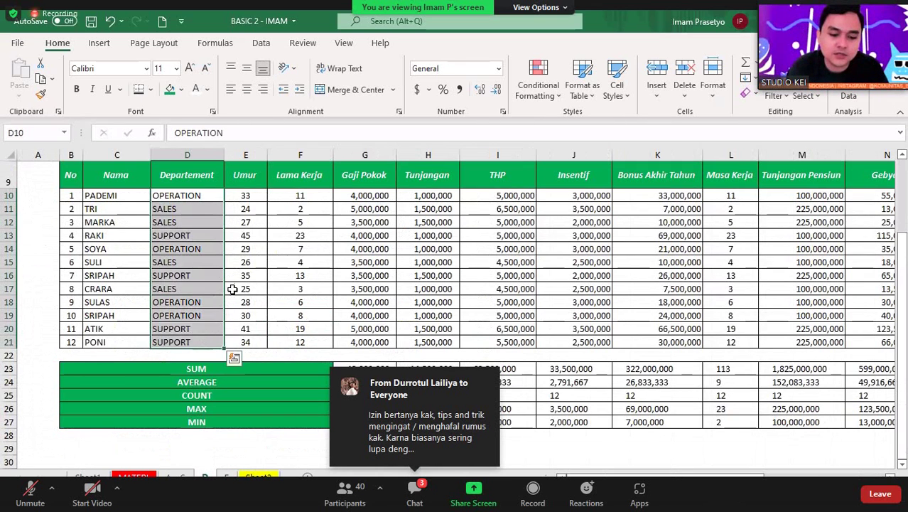
pyautogui.moveTo(261, 199); pyautogui.dragTo(248, 342)
pyautogui.click(258, 476)
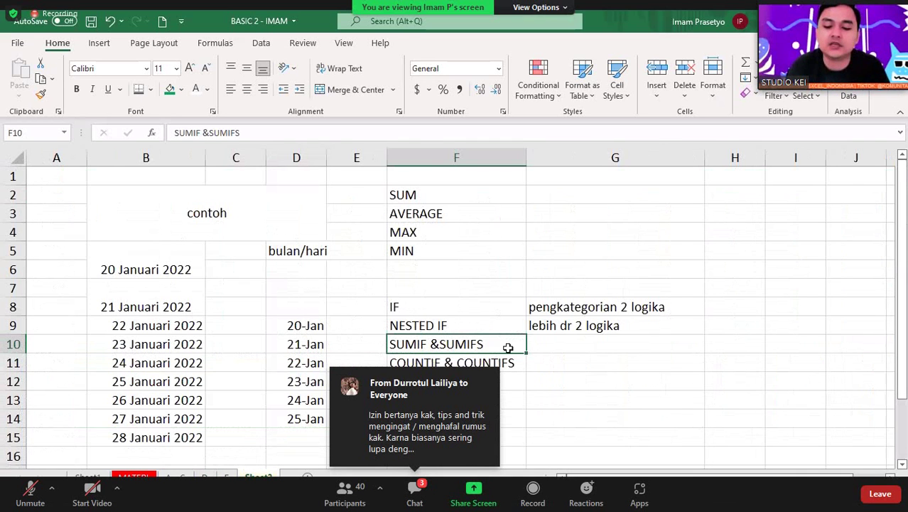
pyautogui.click(485, 363)
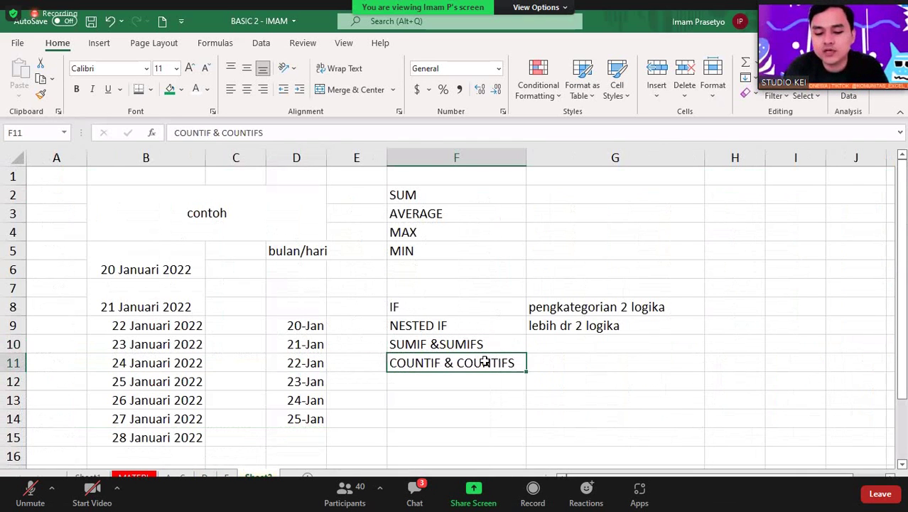
# Point out the SUMIF &SUMIFS and COUNTIF & COUNTIFS labels
pyautogui.click(421, 344)
pyautogui.click(410, 361)
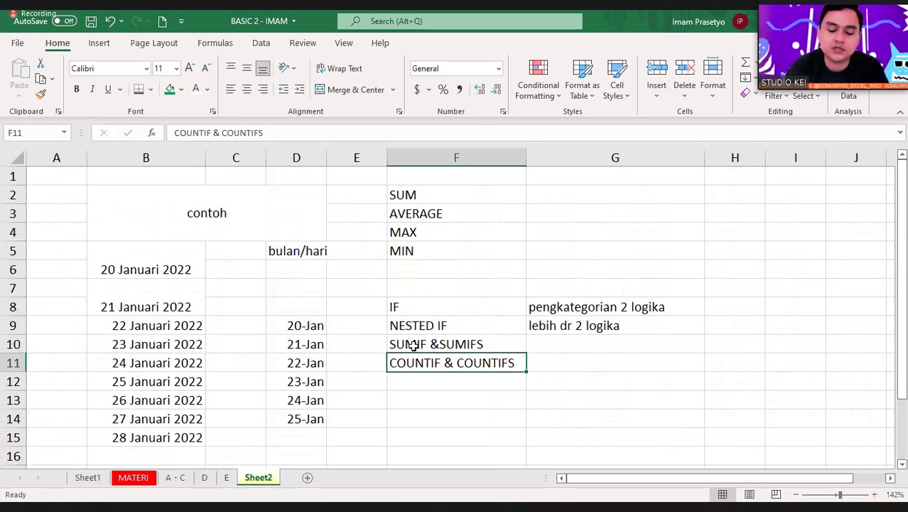
pyautogui.click(413, 345)
pyautogui.click(412, 366)
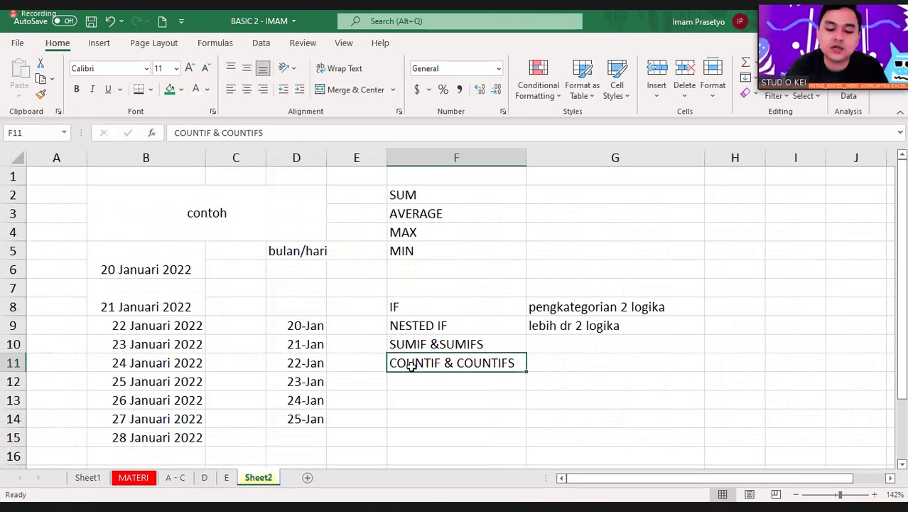
pyautogui.click(550, 343)
pyautogui.click(496, 369)
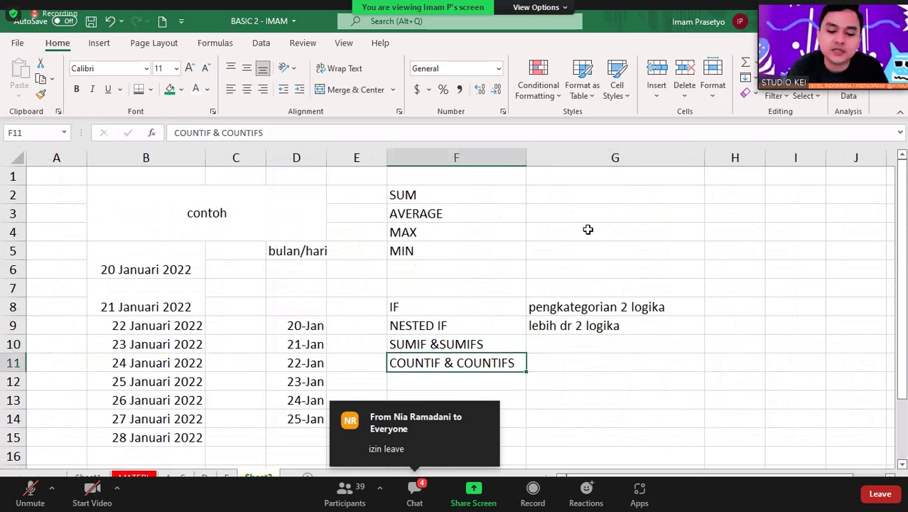
# Enter the sample values 1, 2, 3 and 4 in H5:H8
pyautogui.click(744, 247)
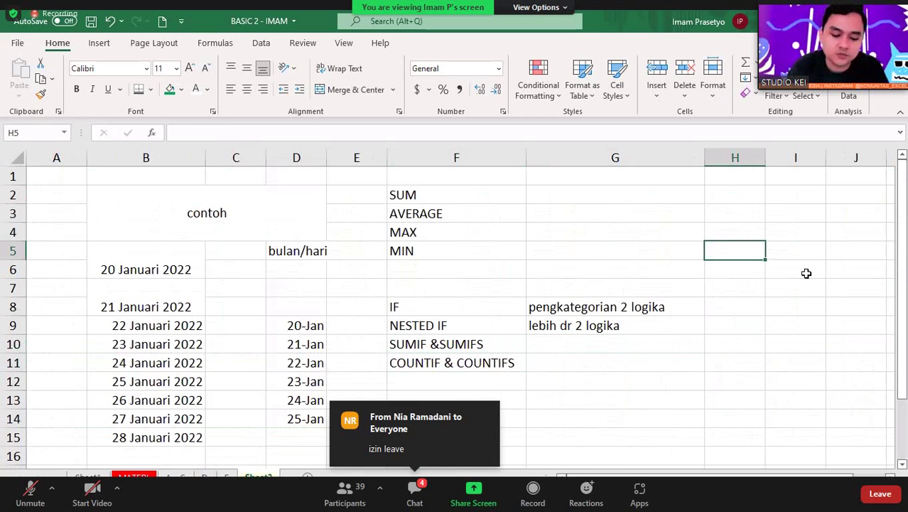
pyautogui.write('1 2 3 4')
pyautogui.press('Return')
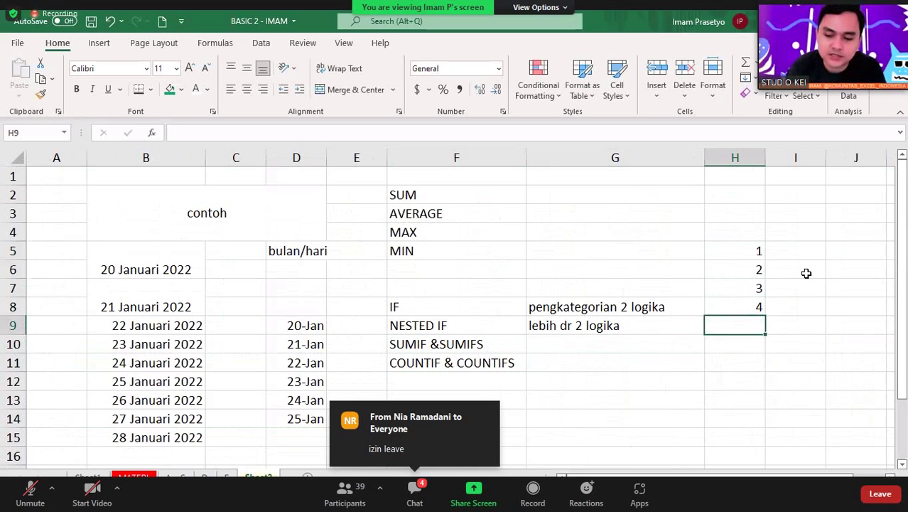
# Select H5:H8 to show their sum, average and count in the status bar
pyautogui.click(753, 255)
pyautogui.moveTo(756, 252)
pyautogui.mouseDown()
pyautogui.moveTo(742, 253)
pyautogui.moveTo(743, 309)
pyautogui.mouseUp()
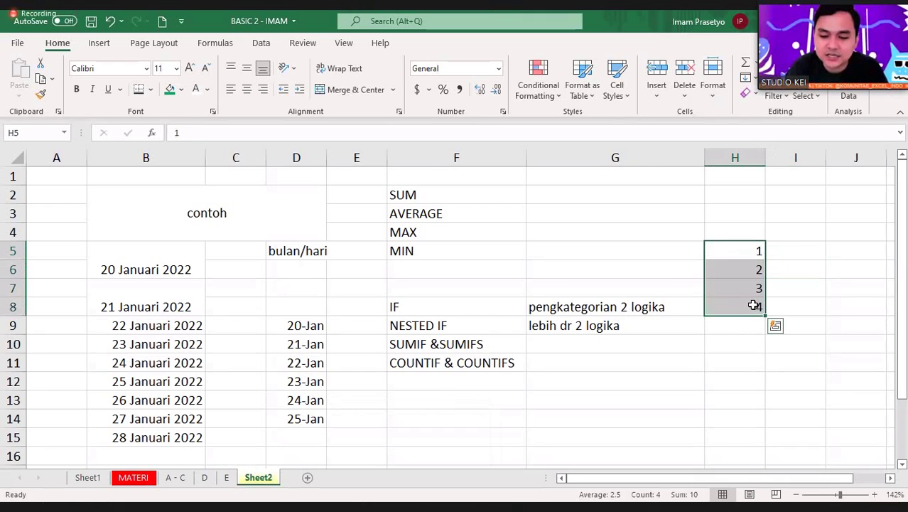
pyautogui.click(839, 270)
pyautogui.moveTo(744, 234); pyautogui.dragTo(747, 288)
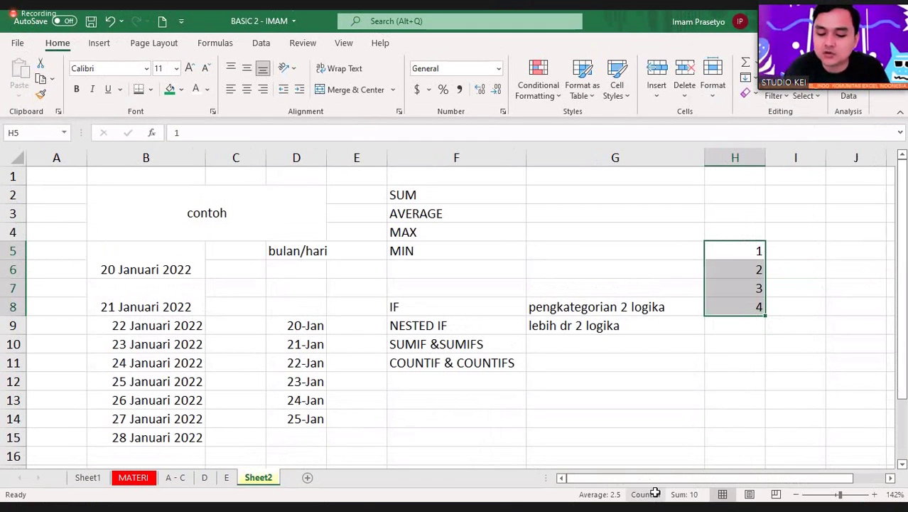
pyautogui.click(755, 251)
pyautogui.moveTo(755, 251); pyautogui.dragTo(750, 307)
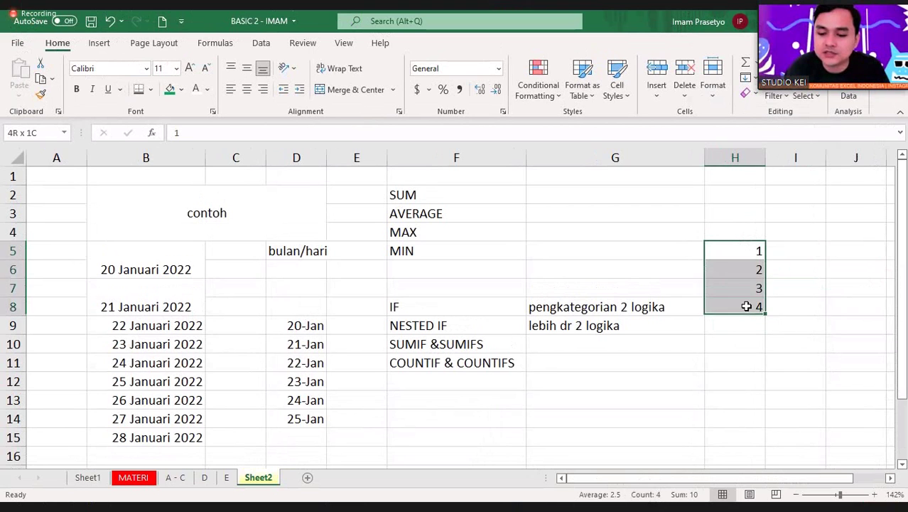
pyautogui.click(785, 307)
pyautogui.moveTo(751, 251); pyautogui.dragTo(749, 306)
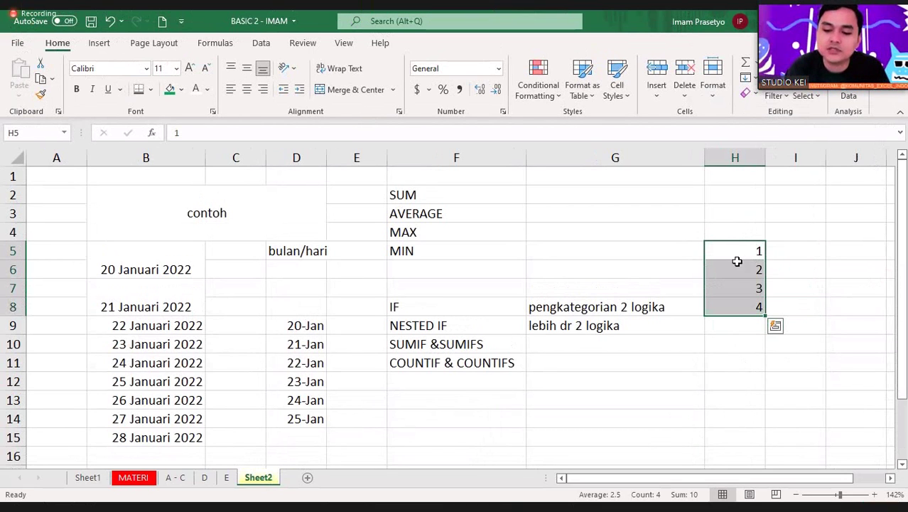
pyautogui.click(661, 367)
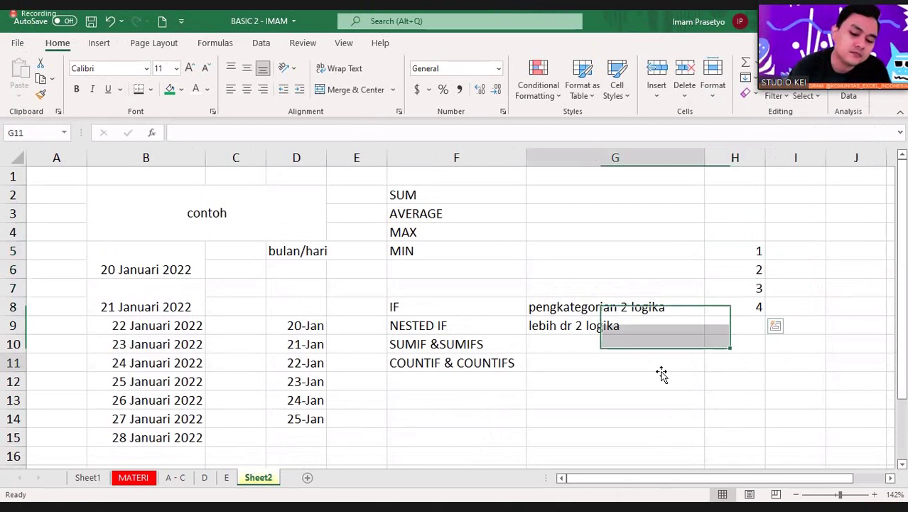
# Enter the label LOOKUP (V, H, X) in F12
pyautogui.click(501, 368)
pyautogui.click(477, 378)
pyautogui.write('VL')
pyautogui.press('BackSpace')
pyautogui.press('BackSpace')
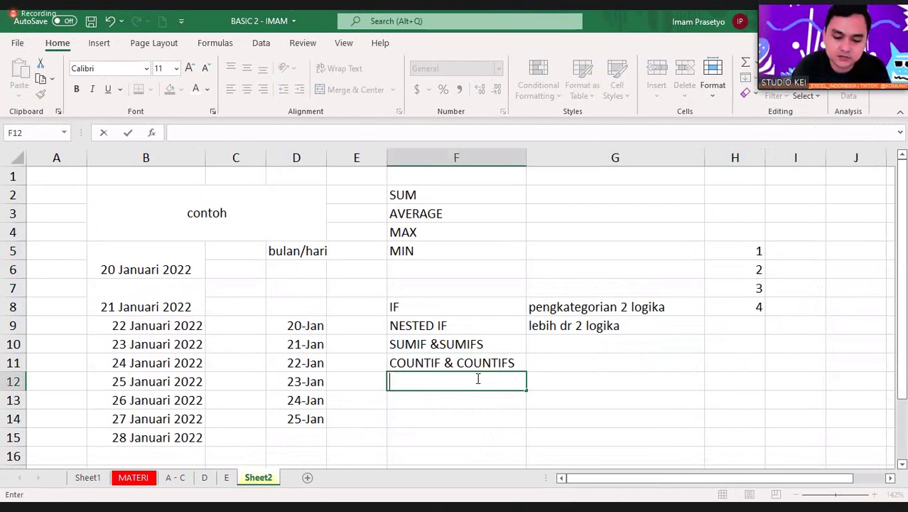
pyautogui.write('OK')
pyautogui.press('BackSpace')
pyautogui.write('OKUP ')
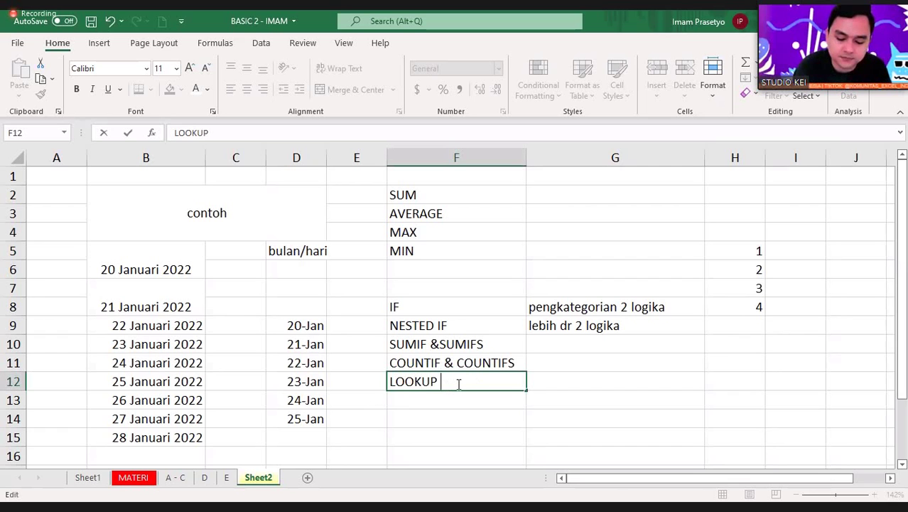
pyautogui.write('(V,')
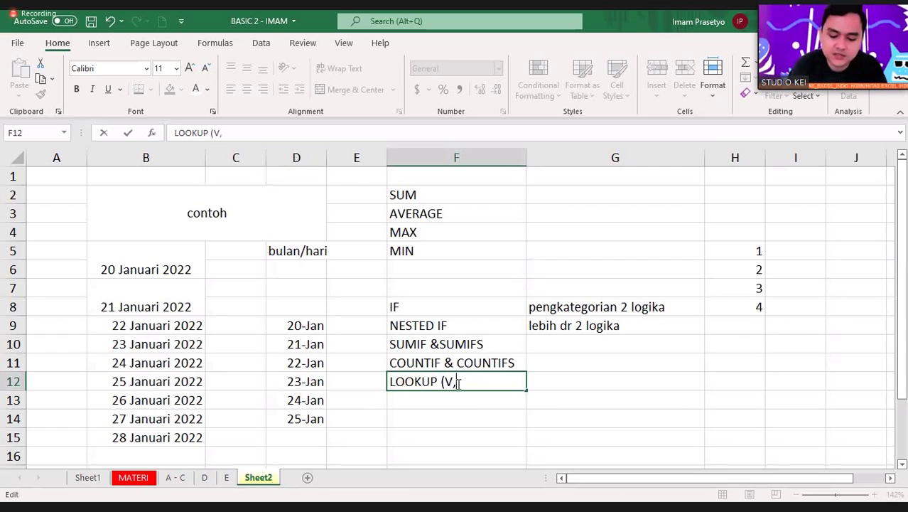
pyautogui.write(' H, ')
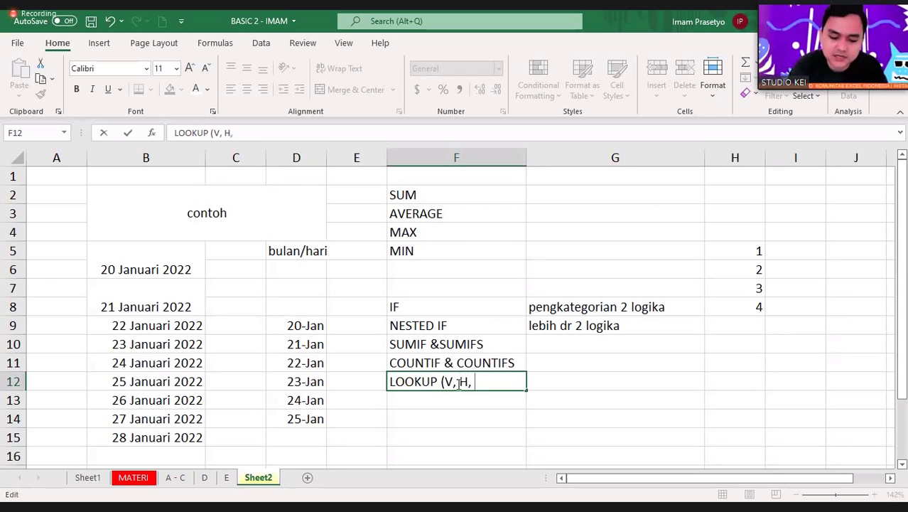
pyautogui.write('X')
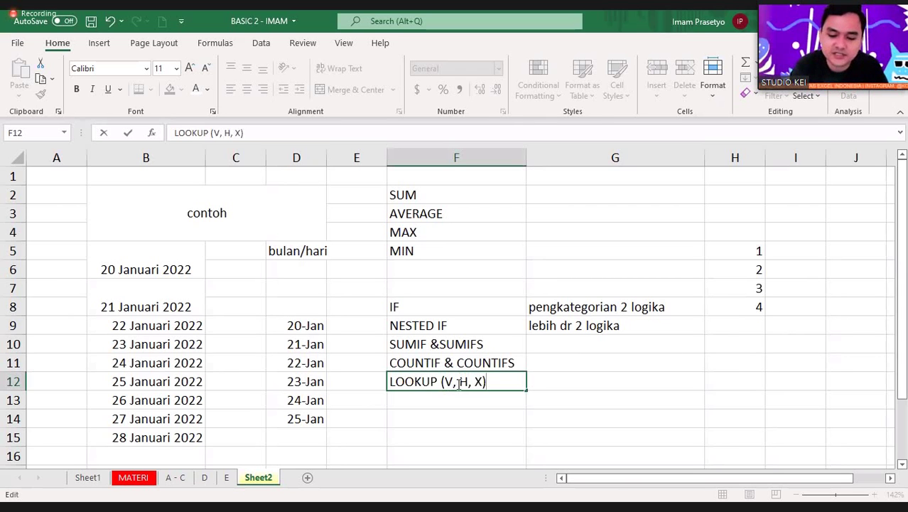
pyautogui.press('Return')
# Start an =XLOOKUP formula in F7, cancel it, and reselect the LOOKUP label
pyautogui.moveTo(531, 327); pyautogui.dragTo(463, 285)
pyautogui.write('=')
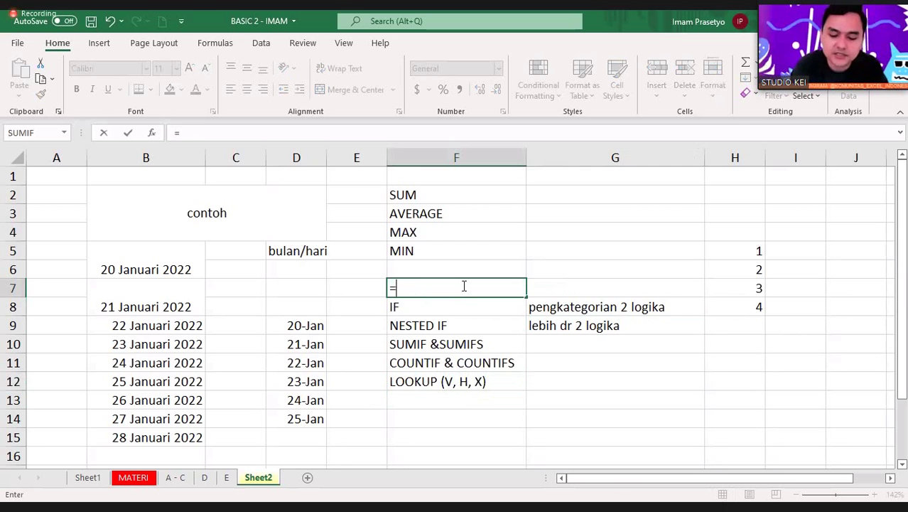
pyautogui.write('XLOO')
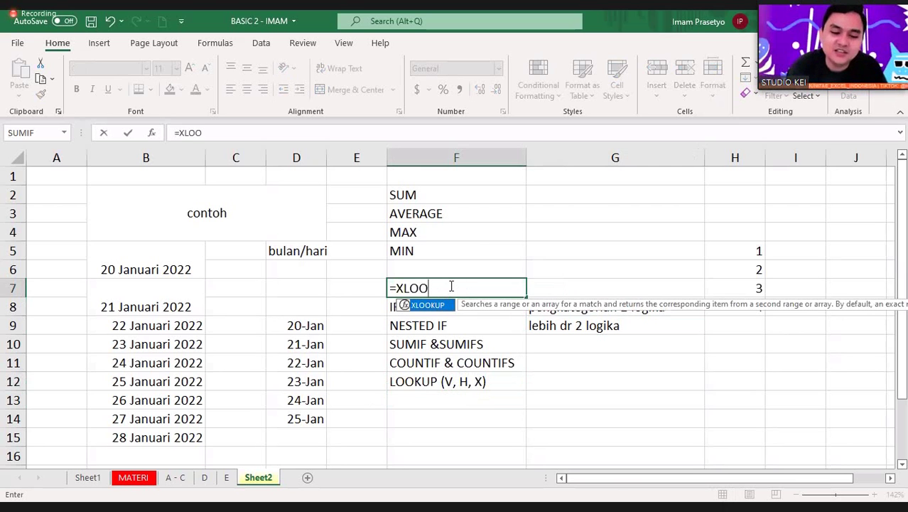
pyautogui.press('Escape')
pyautogui.click(580, 382)
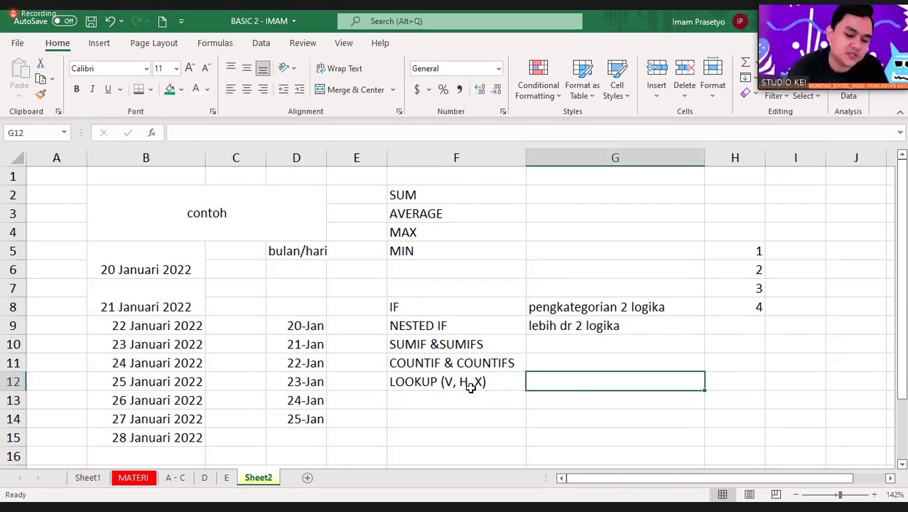
pyautogui.click(475, 382)
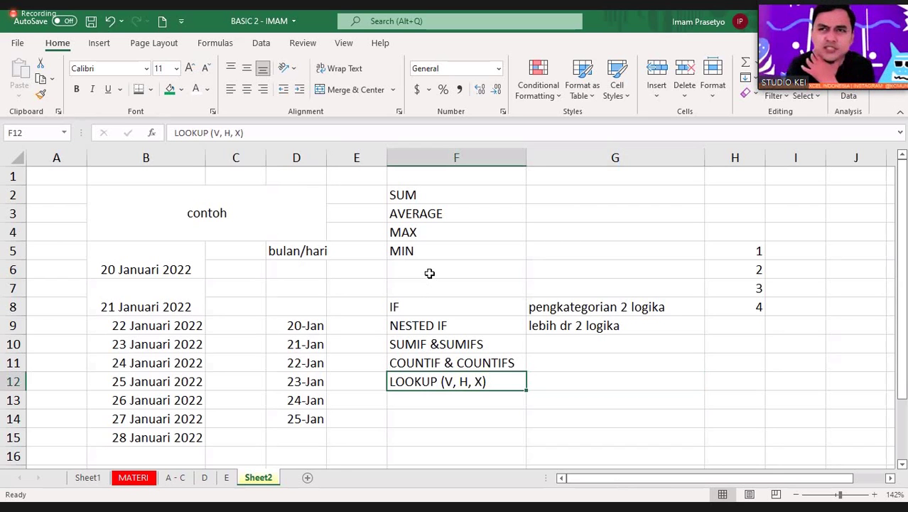
pyautogui.click(569, 223)
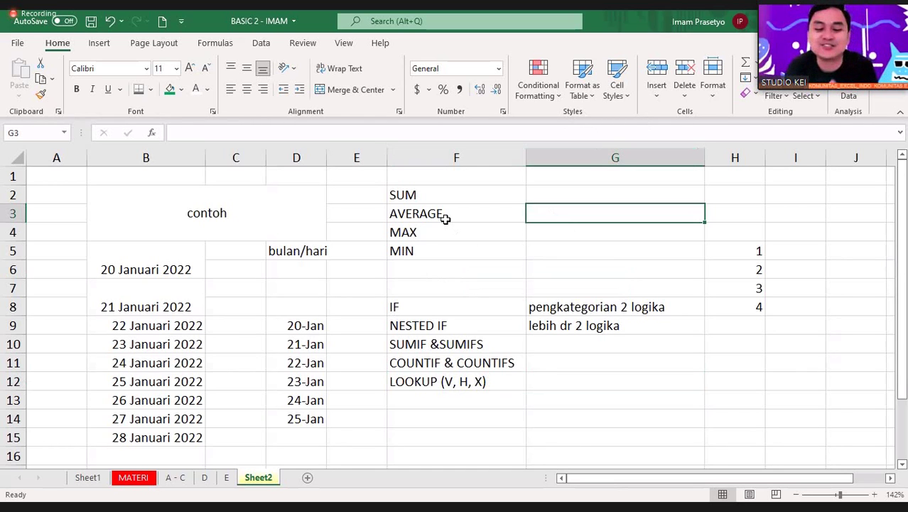
# Type DATE, DATEDIF into F13 below the LOOKUP (V, H, X) label
pyautogui.click(442, 382)
pyautogui.click(422, 395)
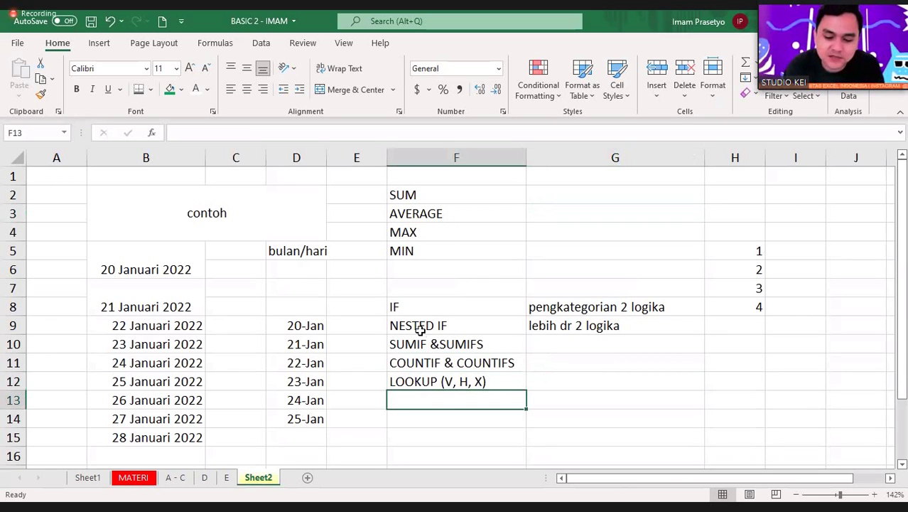
pyautogui.moveTo(420, 328); pyautogui.dragTo(411, 377)
pyautogui.click(409, 401)
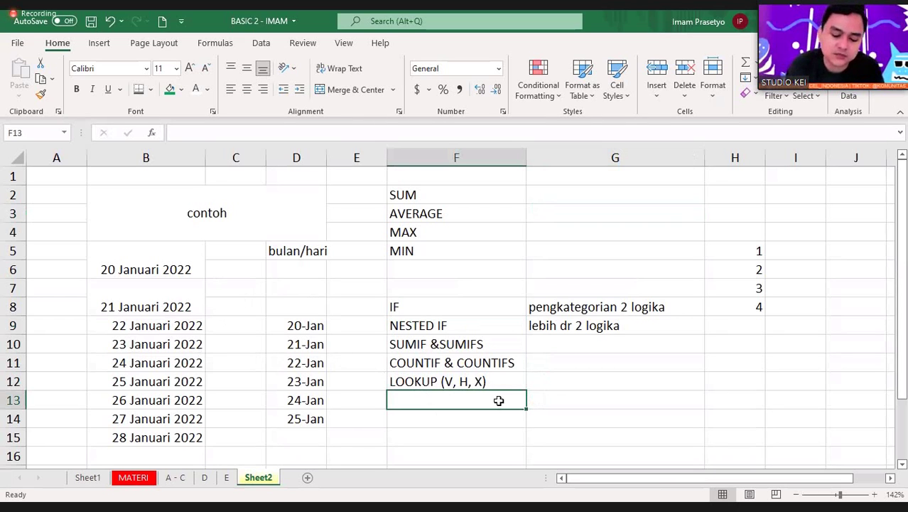
pyautogui.write('dat')
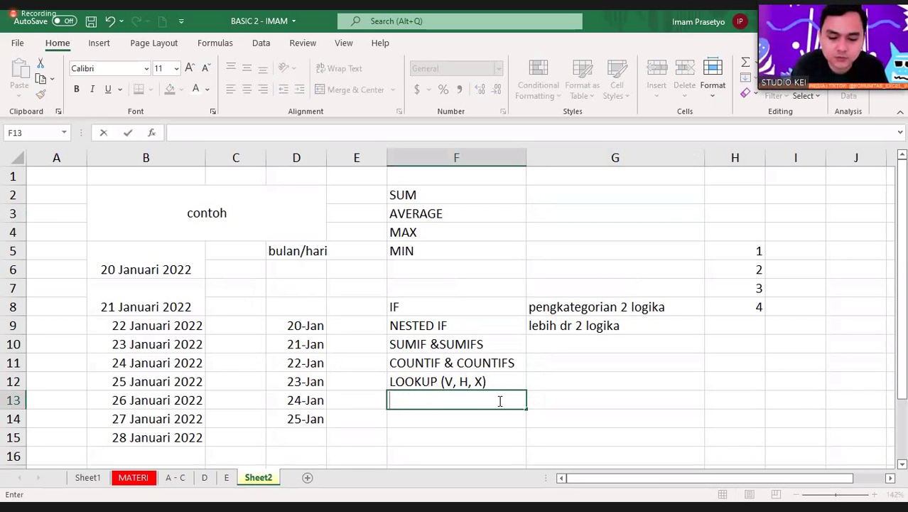
pyautogui.write('DATE, DA')
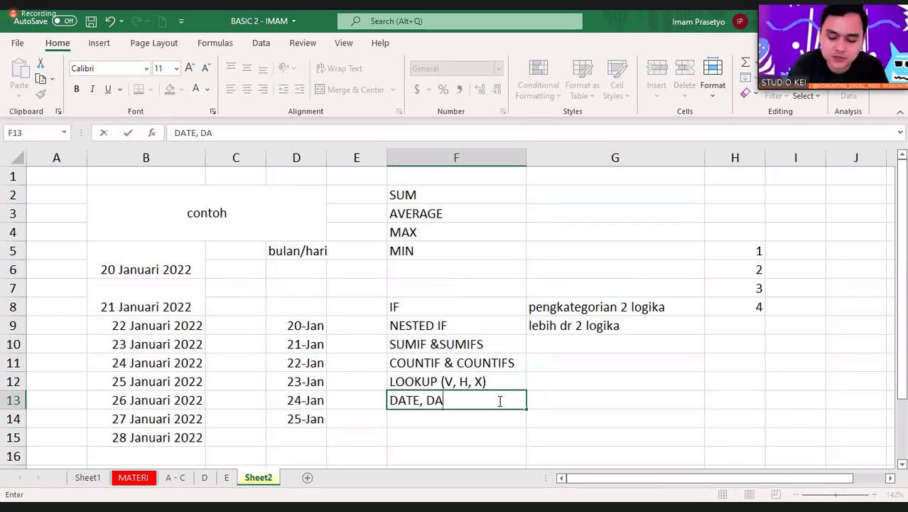
pyautogui.write('TED')
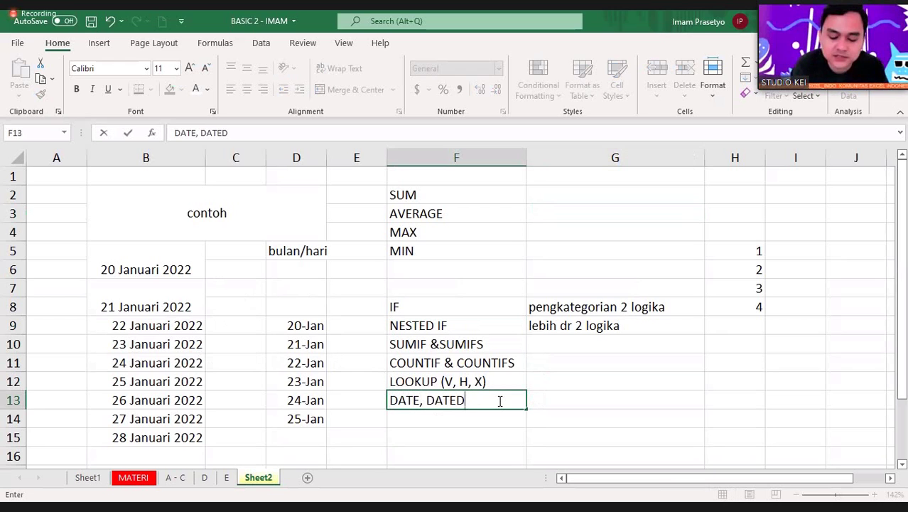
pyautogui.write('IF')
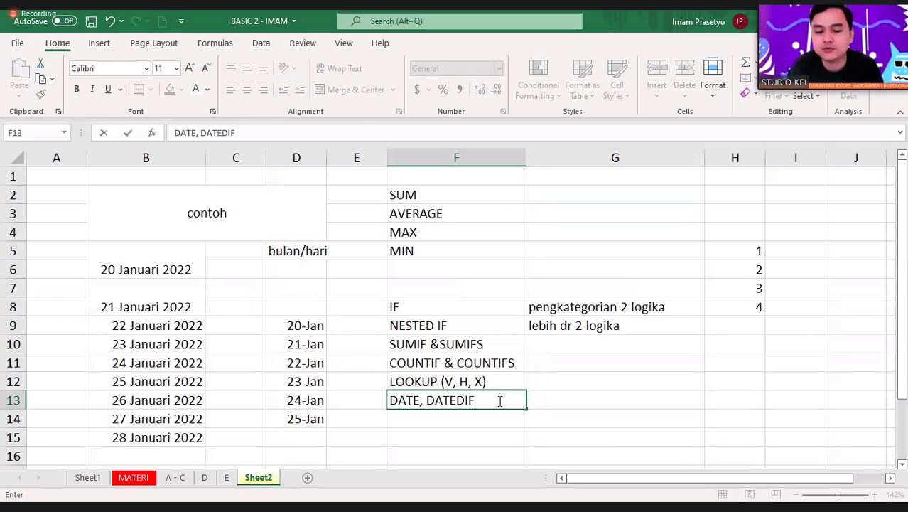
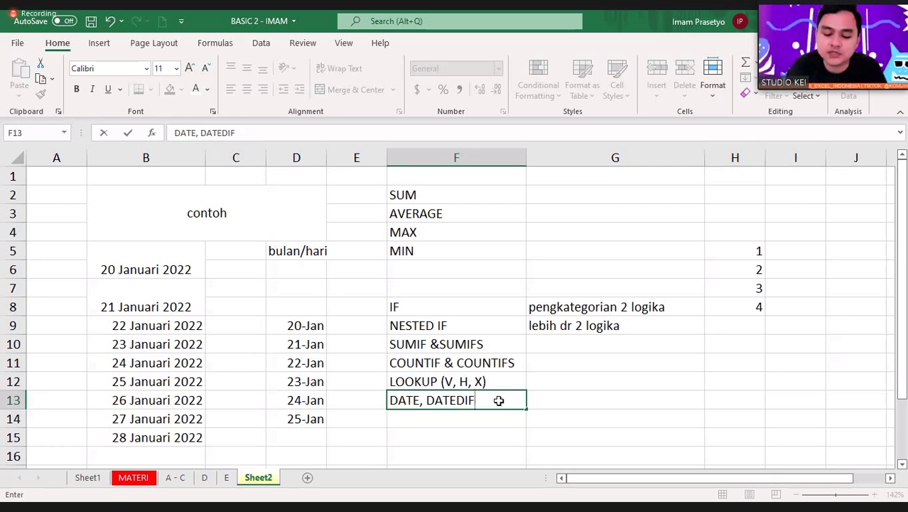
# Commit DATE, DATEDIF in F13 and review the topic list with the arrow keys
pyautogui.press('Return')
pyautogui.press('Down')
pyautogui.press('Up')
pyautogui.press('Up')
pyautogui.press('Up')
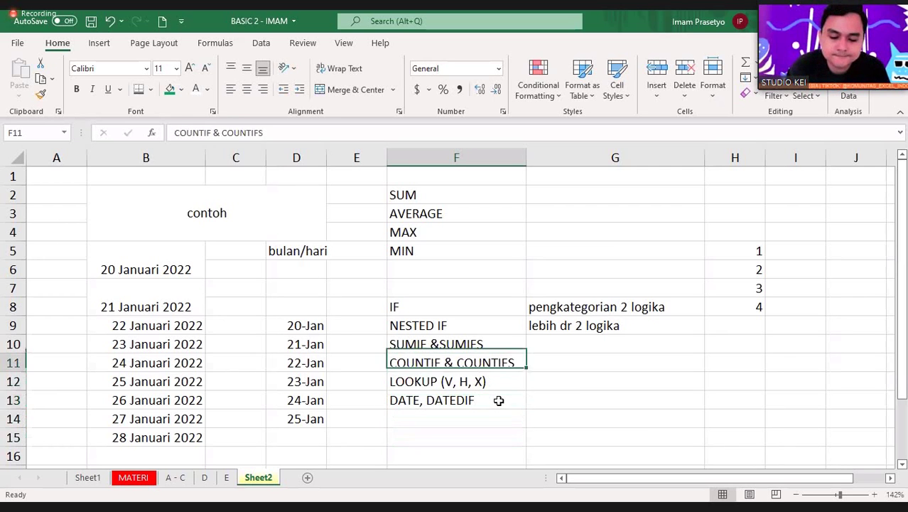
pyautogui.press('Down')
pyautogui.press('Down')
pyautogui.press('Down')
pyautogui.press('Down')
pyautogui.press('Up')
pyautogui.press('Up')
# Keep checking column F around the empty cell F14, ending on COUNTIF & COUNTIFS
pyautogui.press('Down')
pyautogui.press('Up')
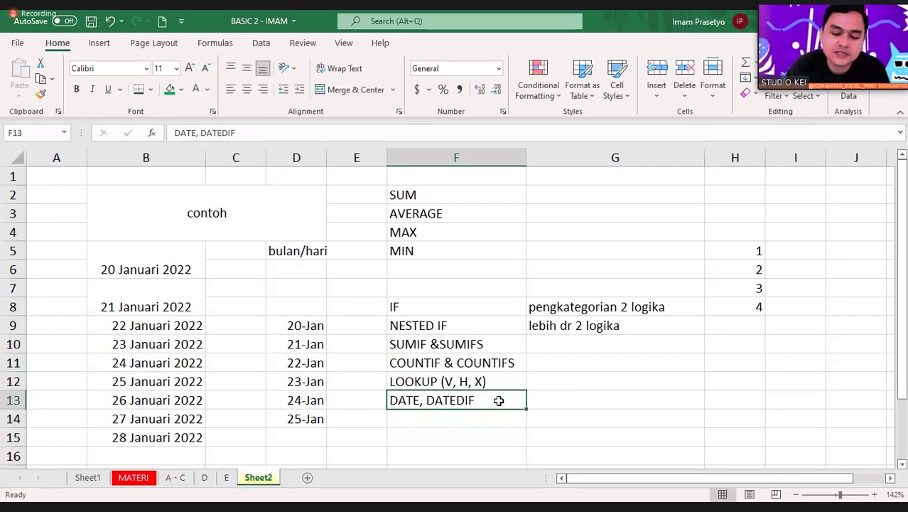
pyautogui.press('Up')
pyautogui.press('Down')
pyautogui.press('Down')
pyautogui.press('Down')
pyautogui.press('Up')
pyautogui.press('Up')
pyautogui.press('Down')
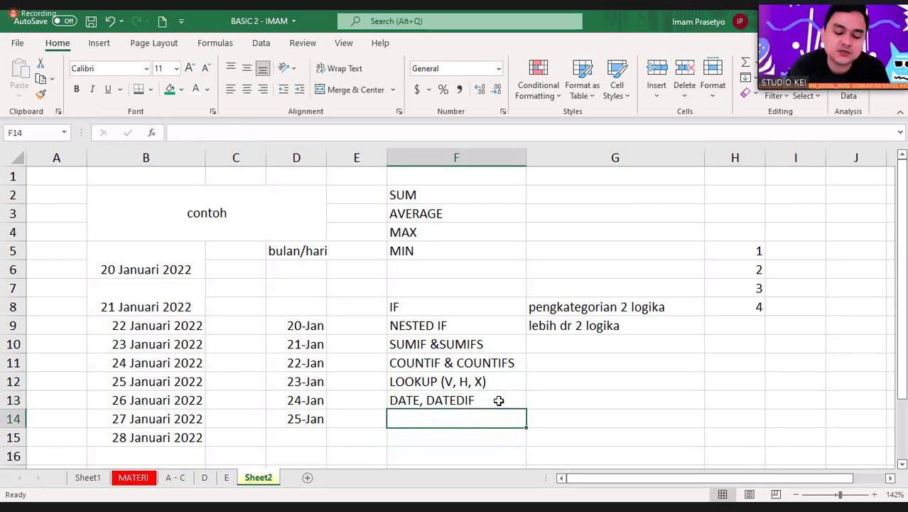
pyautogui.press('Up')
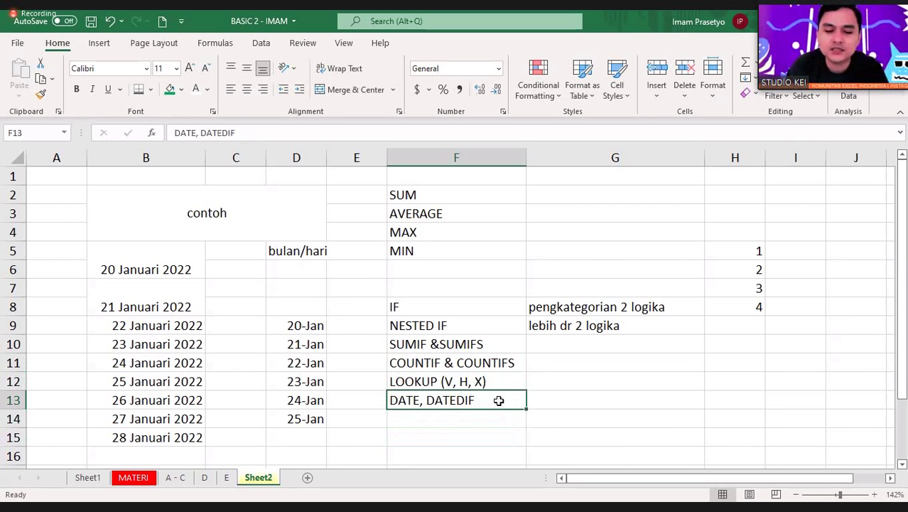
pyautogui.press('Down')
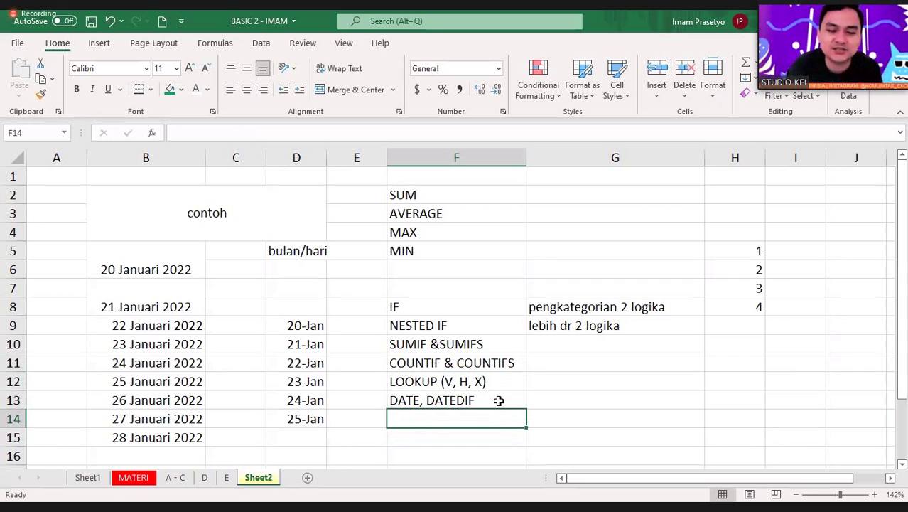
pyautogui.press('Down')
pyautogui.press('Down')
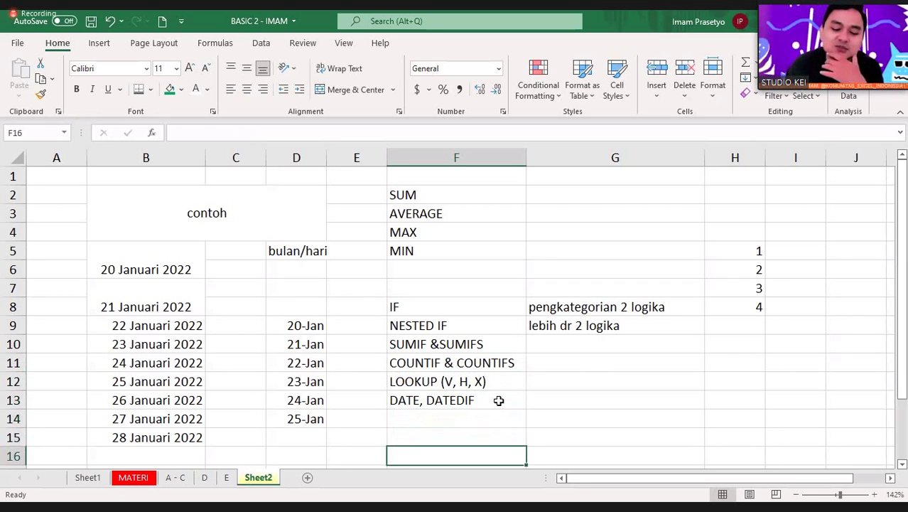
pyautogui.press('Up')
pyautogui.press('Up')
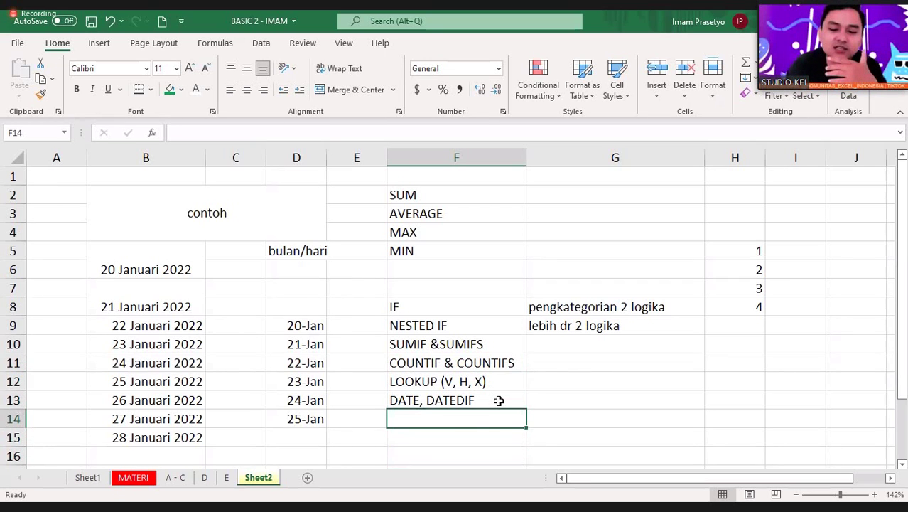
pyautogui.press('Up')
pyautogui.press('Up')
pyautogui.press('Up')
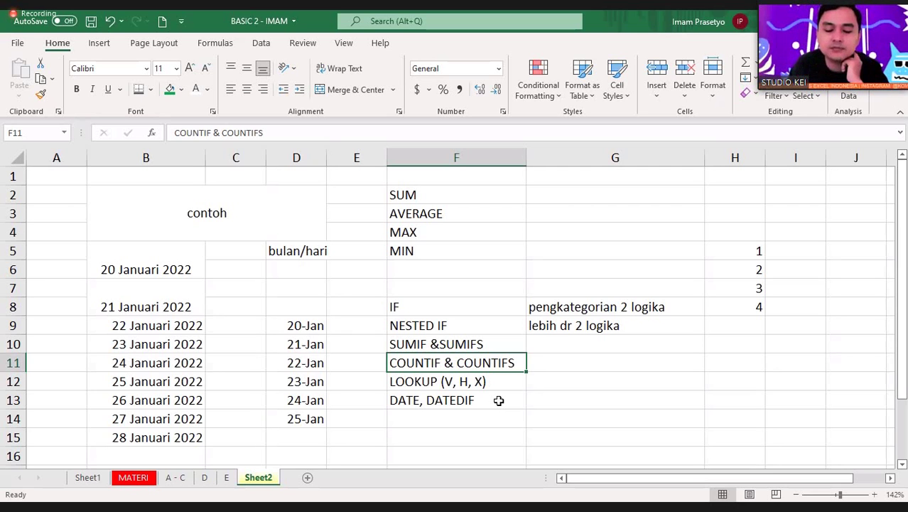
# Type COND FORMATING into F15, leaving F14 blank, then reselect the COUNTIF & COUNTIFS topic
pyautogui.moveTo(460, 306); pyautogui.dragTo(455, 402)
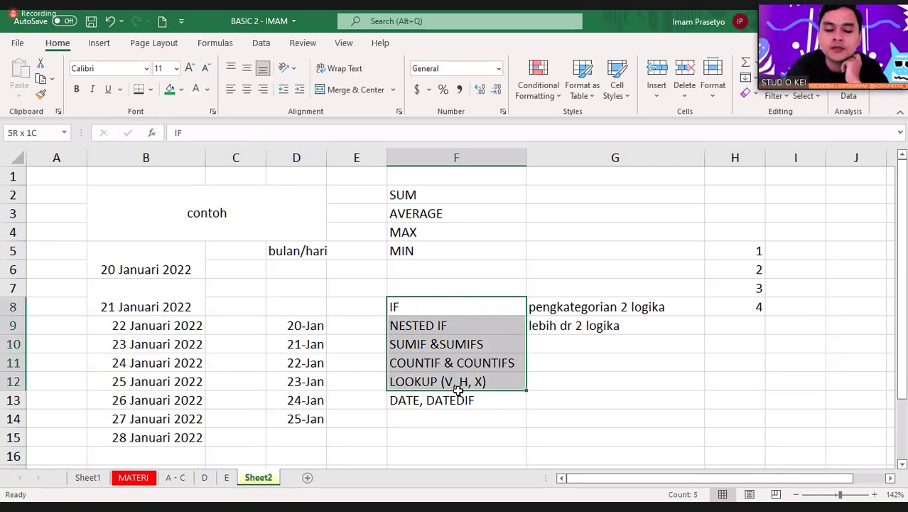
pyautogui.click(440, 432)
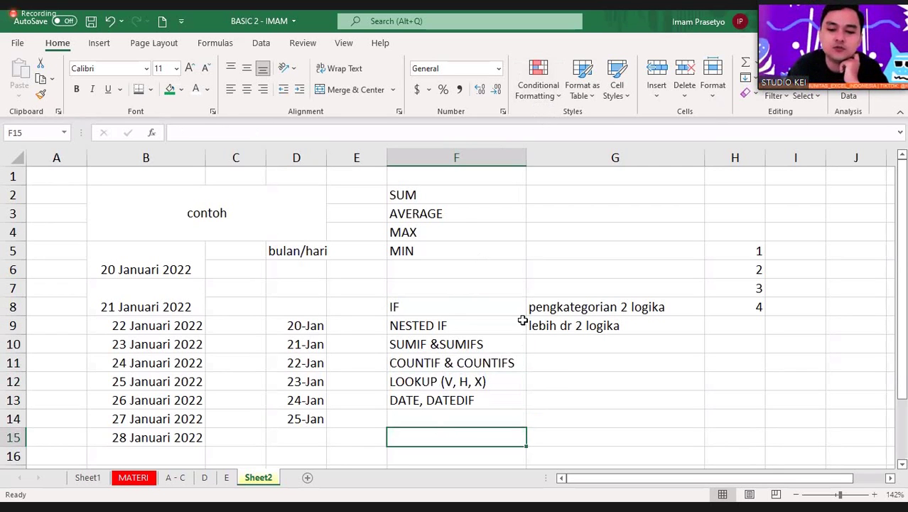
pyautogui.write('COND F')
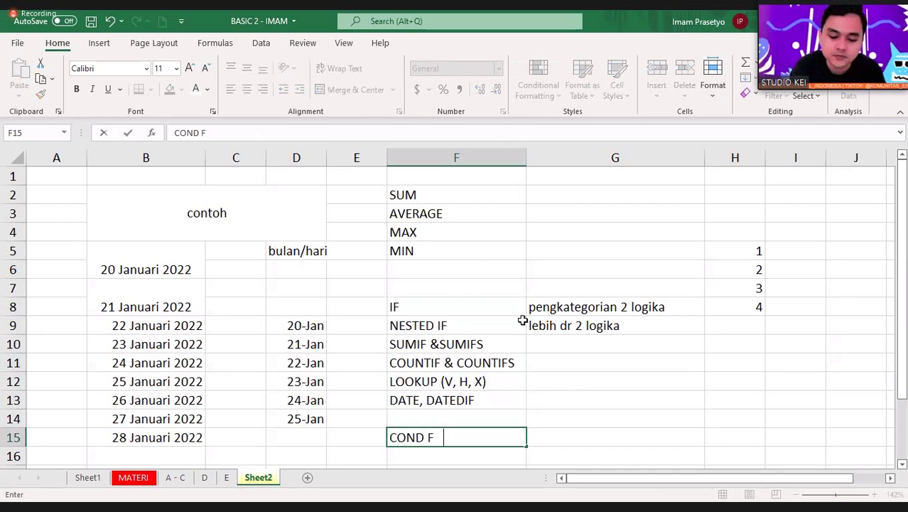
pyautogui.write('ORMATING')
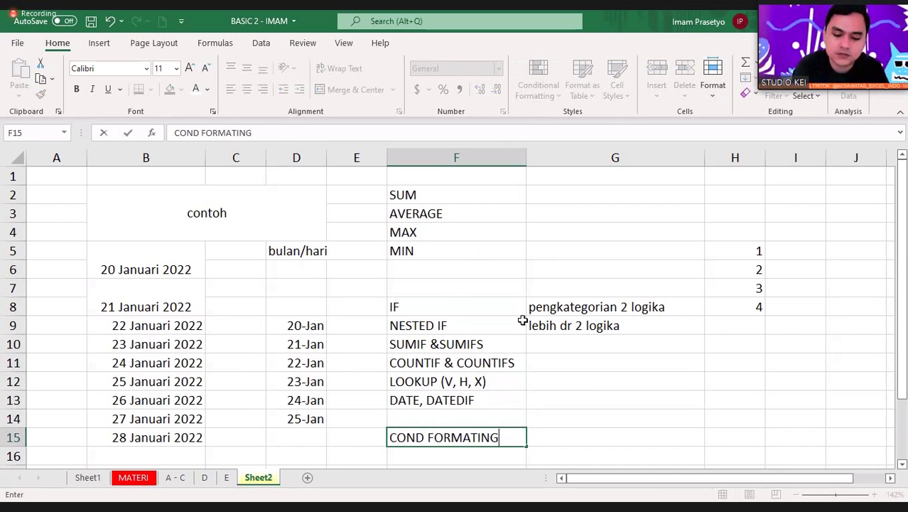
pyautogui.click(500, 401)
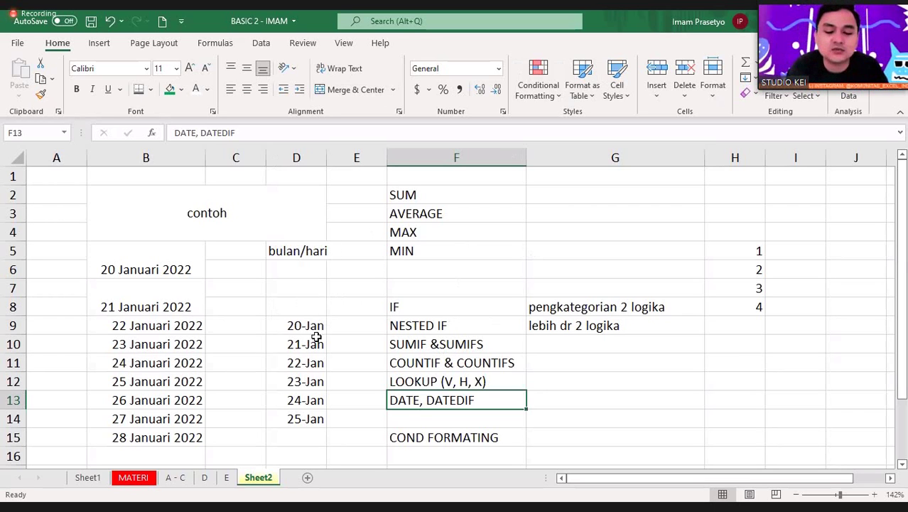
pyautogui.click(455, 344)
pyautogui.click(467, 364)
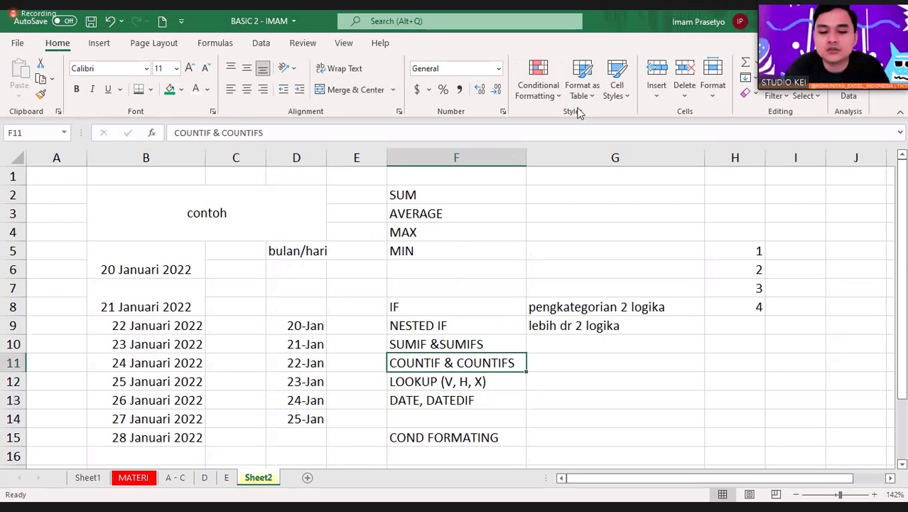
# Enter DATA VALIDATION in F16 and TEXT TO COLUMN in F17
pyautogui.click(426, 452)
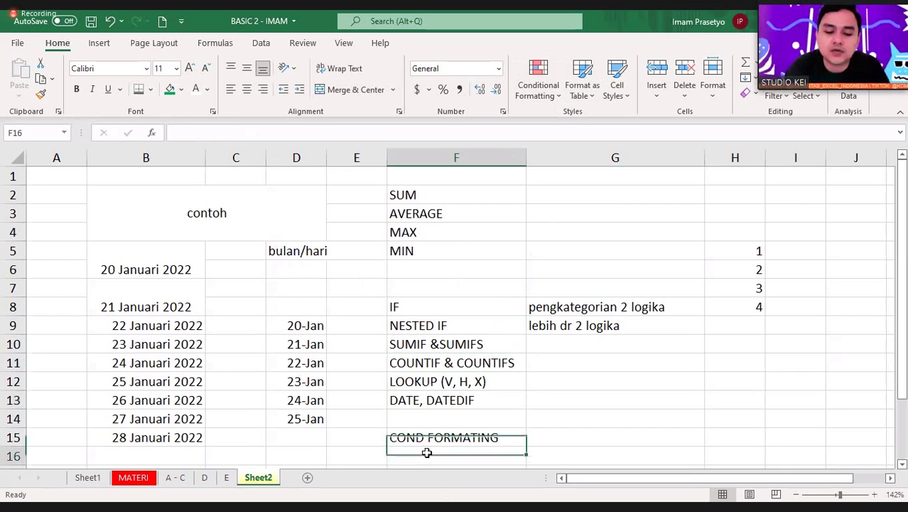
pyautogui.write('DATA')
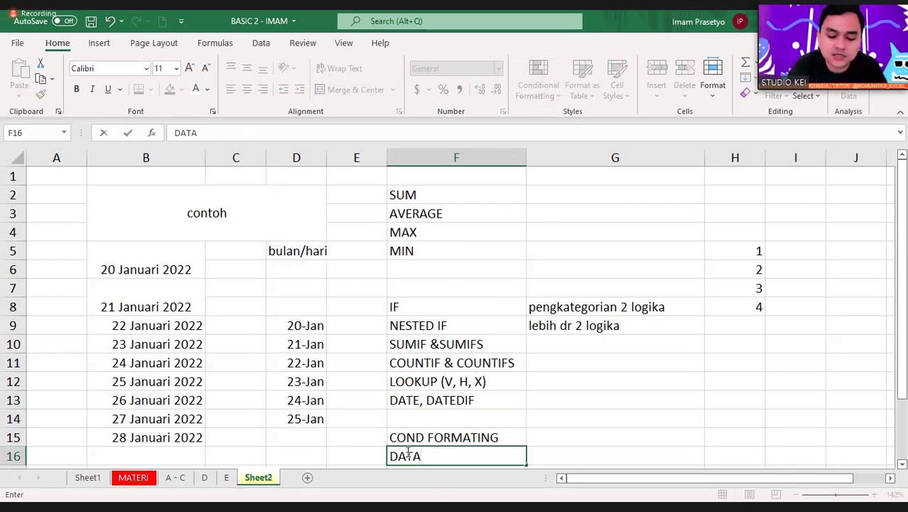
pyautogui.write(' VALIDATIN')
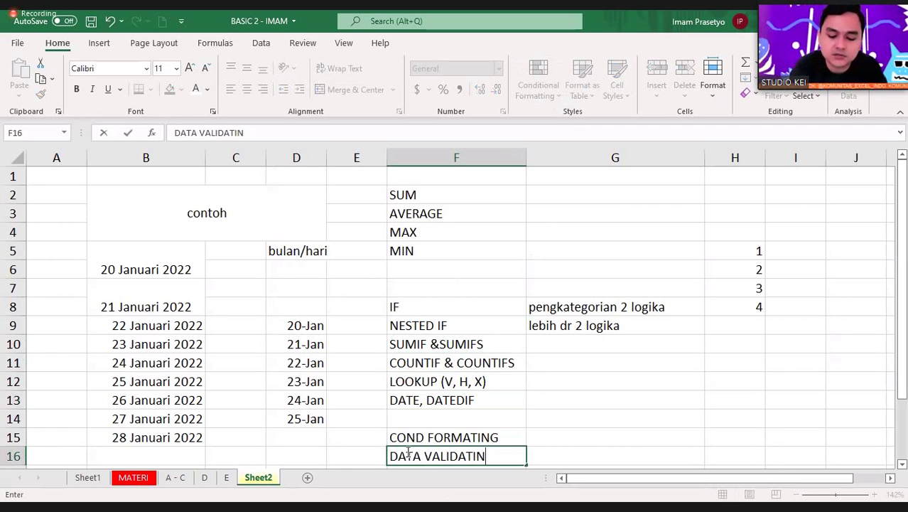
pyautogui.write('O')
pyautogui.press('Return')
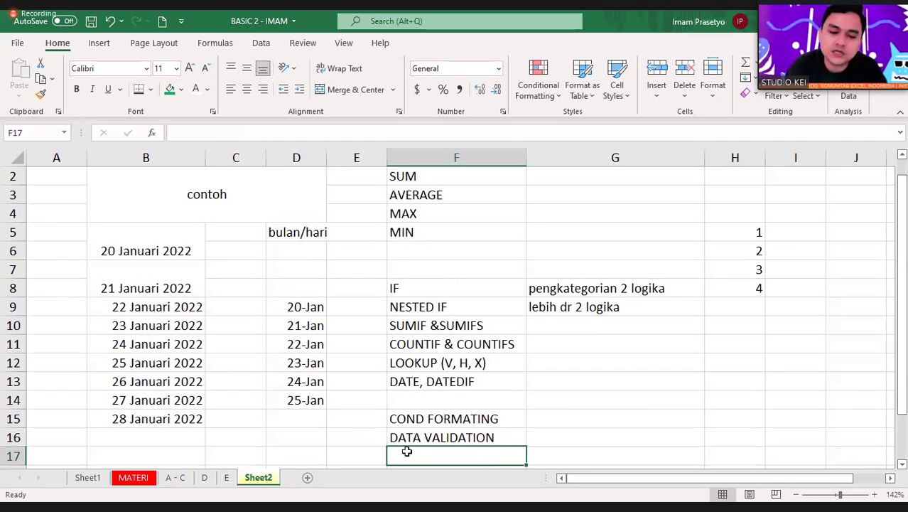
pyautogui.write('TEXT TO ')
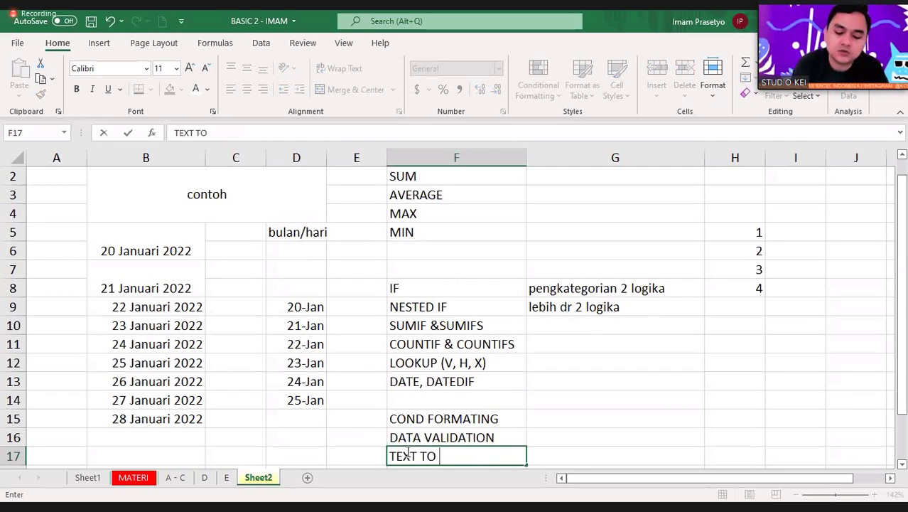
pyautogui.write('COLUMN')
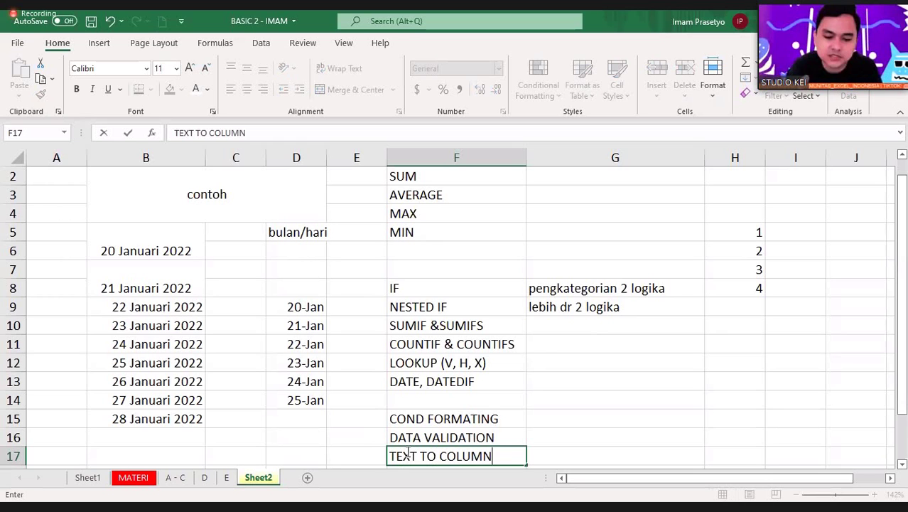
pyautogui.press('Return')
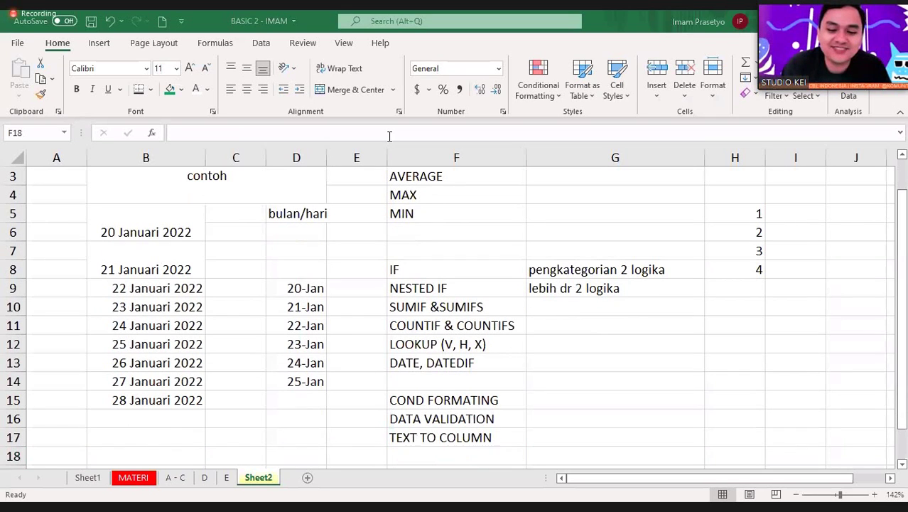
# Enter PIVOT TABLE in F18 below TEXT TO COLUMN
pyautogui.click(483, 401)
pyautogui.press('Down')
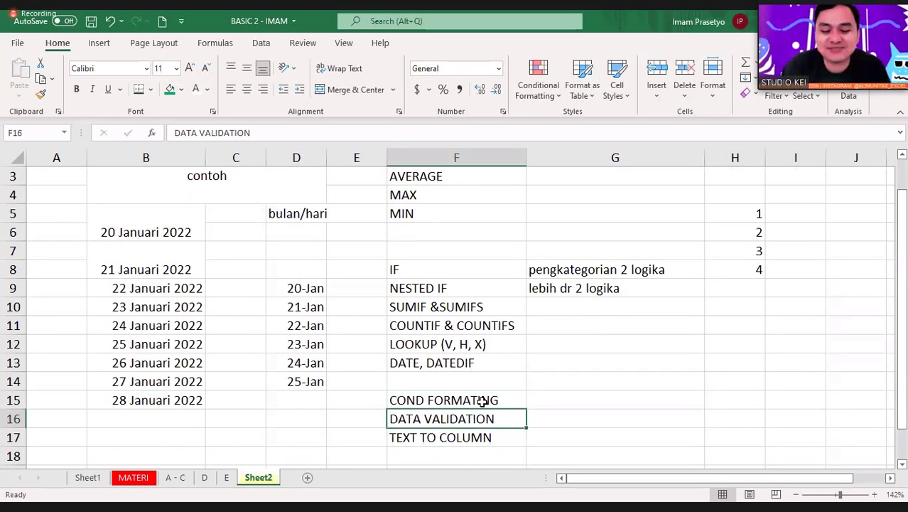
pyautogui.press('Down')
pyautogui.press('Down')
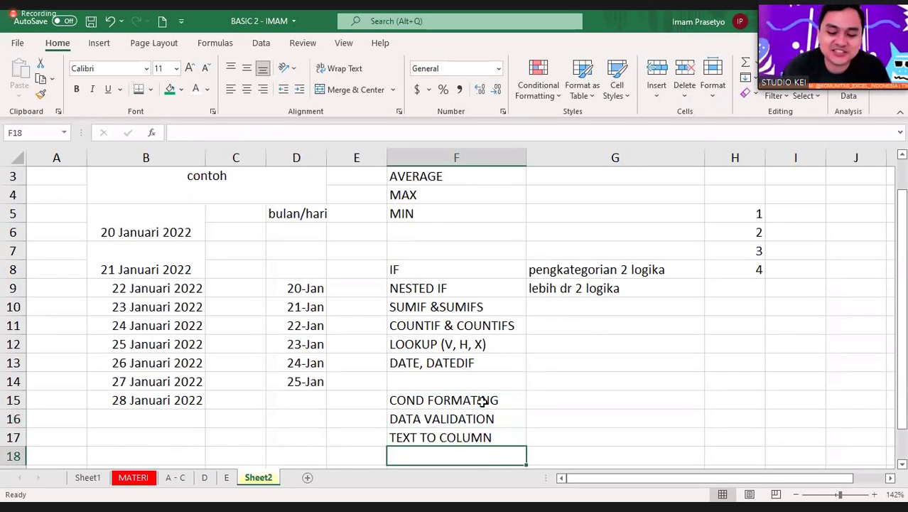
pyautogui.write('PIVOT ')
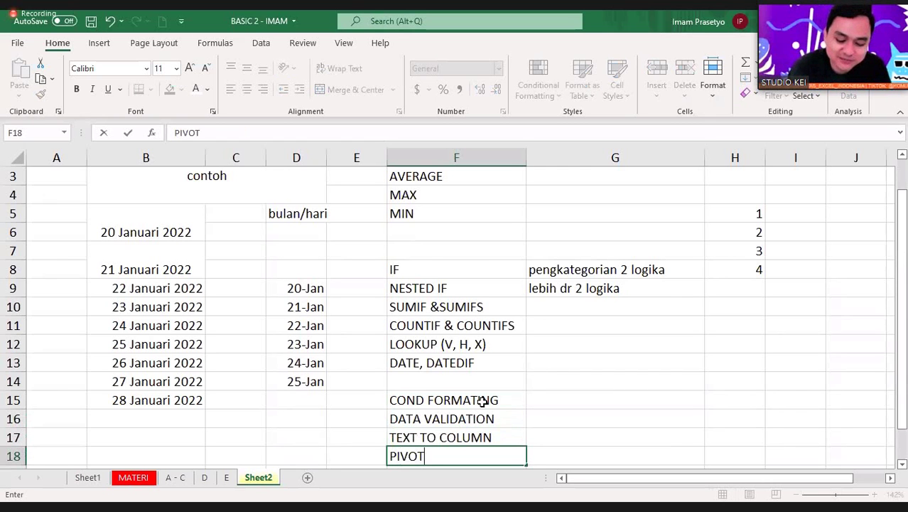
pyautogui.write('TABLE')
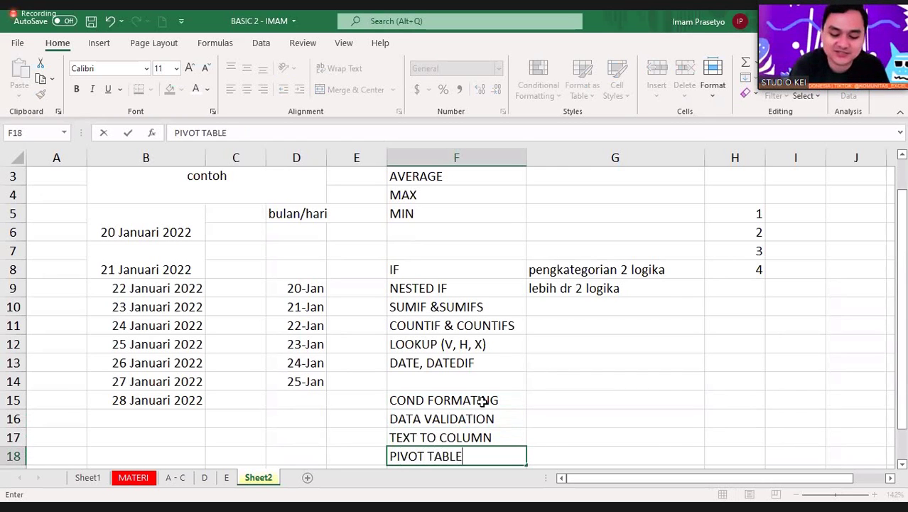
pyautogui.press('Return')
# Add PROTECTION in F19, correcting a mistyped letter
pyautogui.press('Up')
pyautogui.scroll(1, 546, 385)
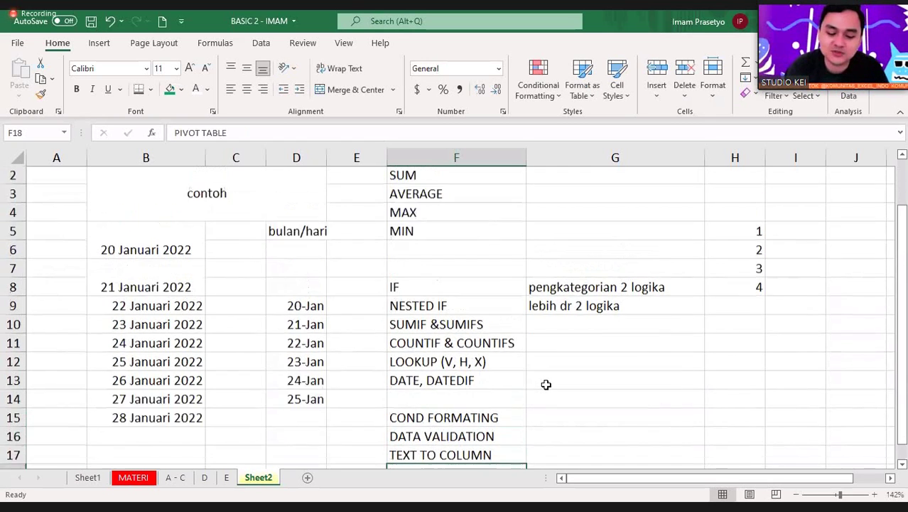
pyautogui.scroll(-2, 504, 358)
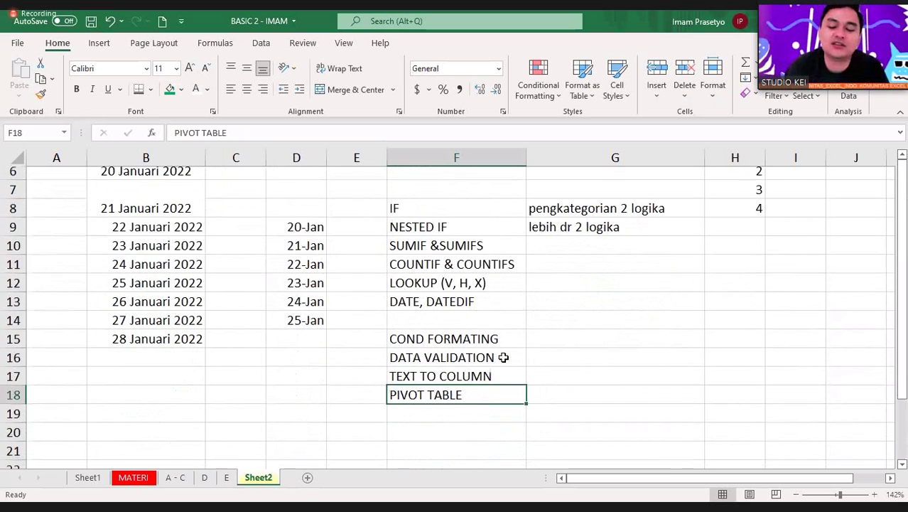
pyautogui.scroll(1, 503, 358)
pyautogui.click(463, 404)
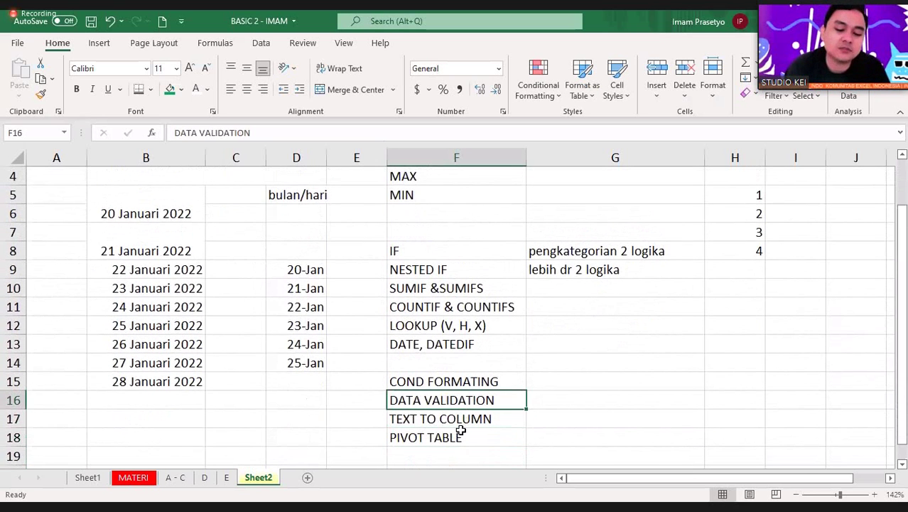
pyautogui.click(460, 430)
pyautogui.press('Down')
pyautogui.press('Down')
pyautogui.press('Up')
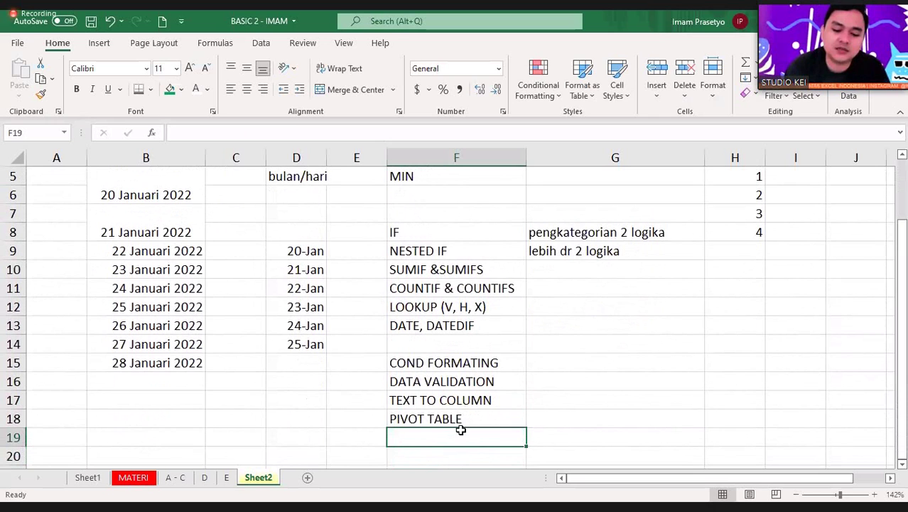
pyautogui.write('PR')
pyautogui.press('BackSpace')
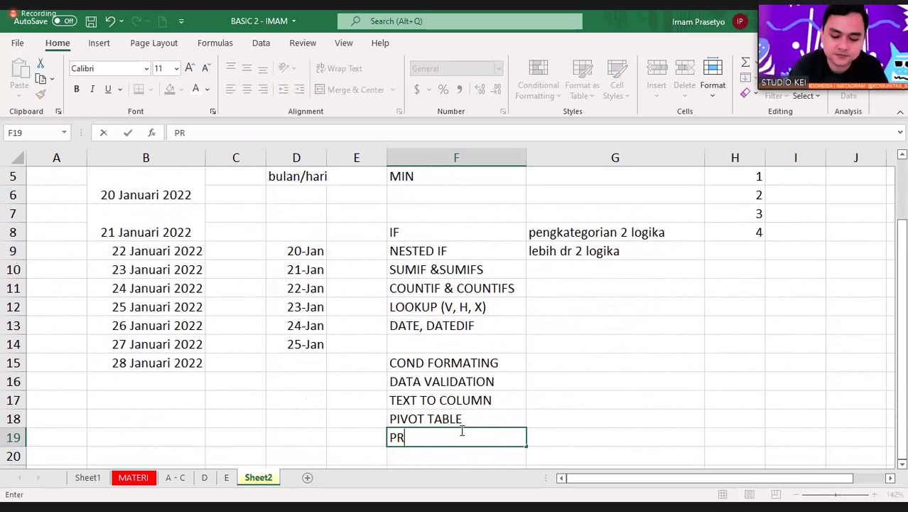
pyautogui.write('OTECTION')
pyautogui.press('Return')
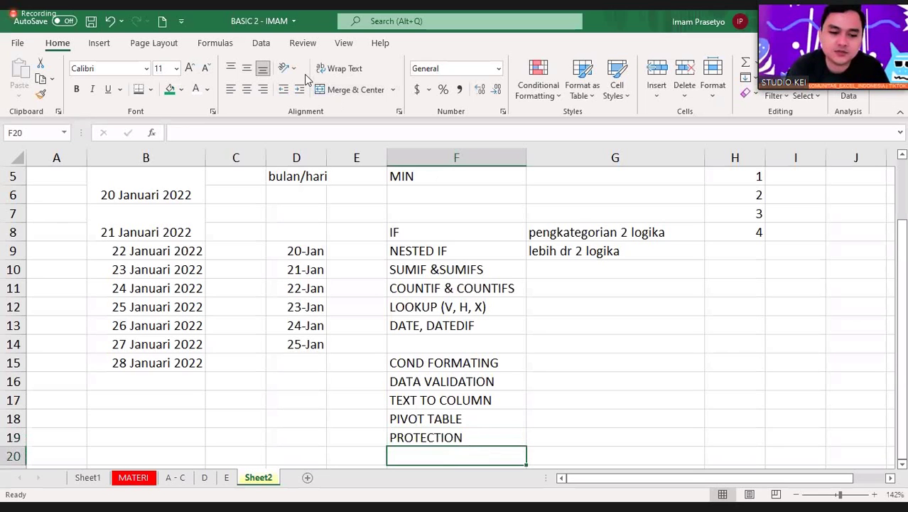
# Enter FILTER & SORT in F20 with the Insert ribbon showing
pyautogui.click(100, 44)
pyautogui.write('FIL')
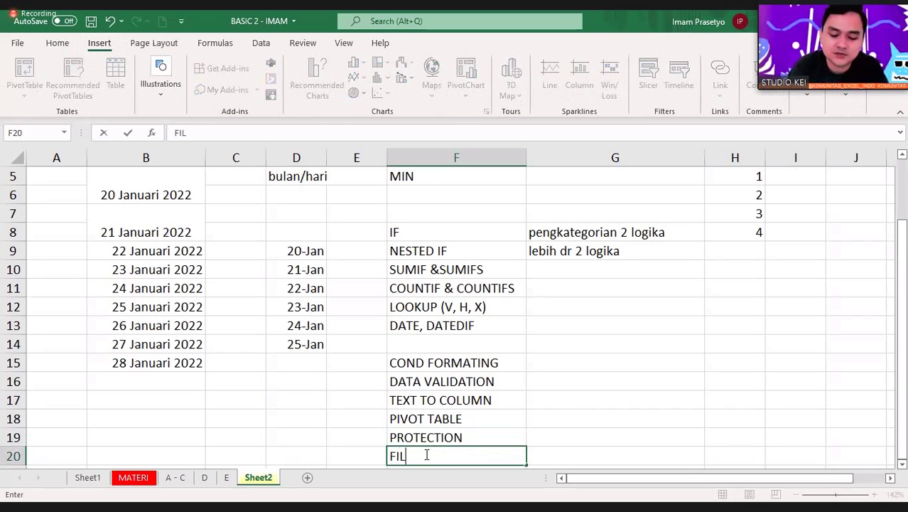
pyautogui.write('TER & SOR')
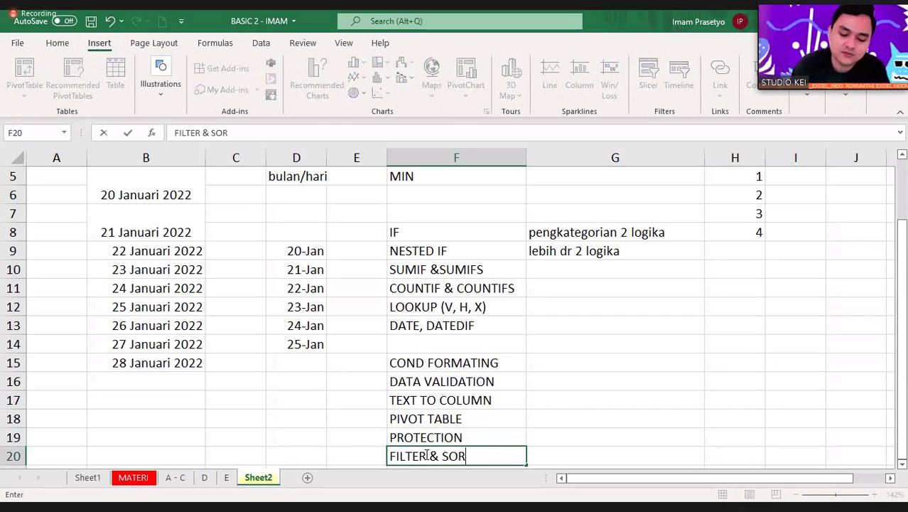
pyautogui.write('T')
pyautogui.press('Return')
pyautogui.click(436, 435)
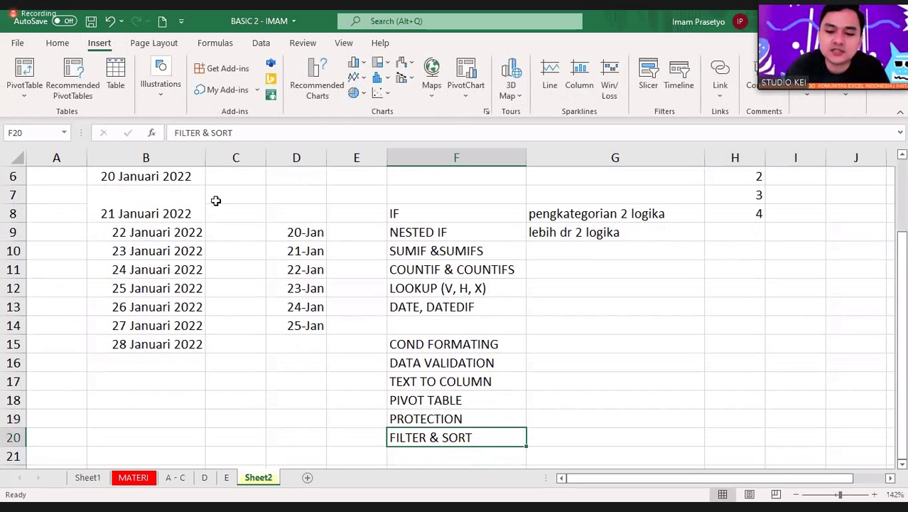
# Browse the Home, Data, Review and View ribbons for sort, protection and freeze panes commands
pyautogui.click(63, 44)
pyautogui.click(270, 48)
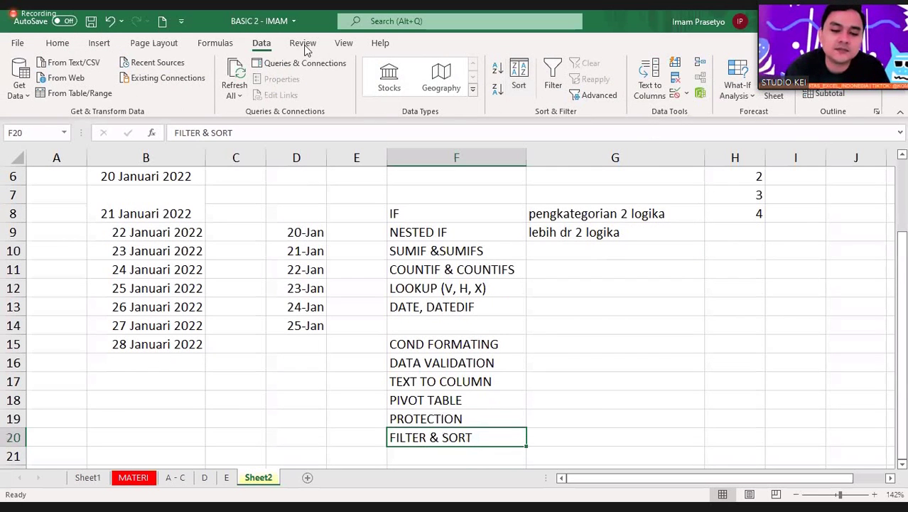
pyautogui.click(304, 44)
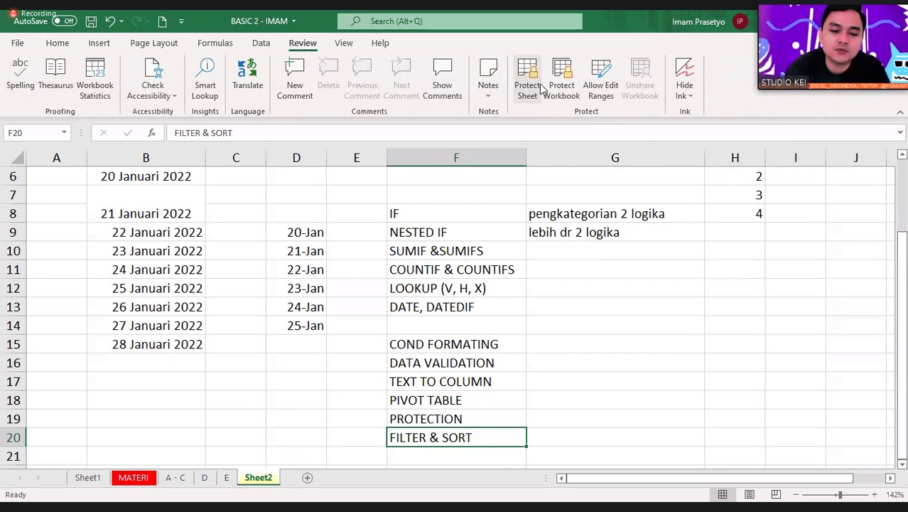
pyautogui.click(344, 44)
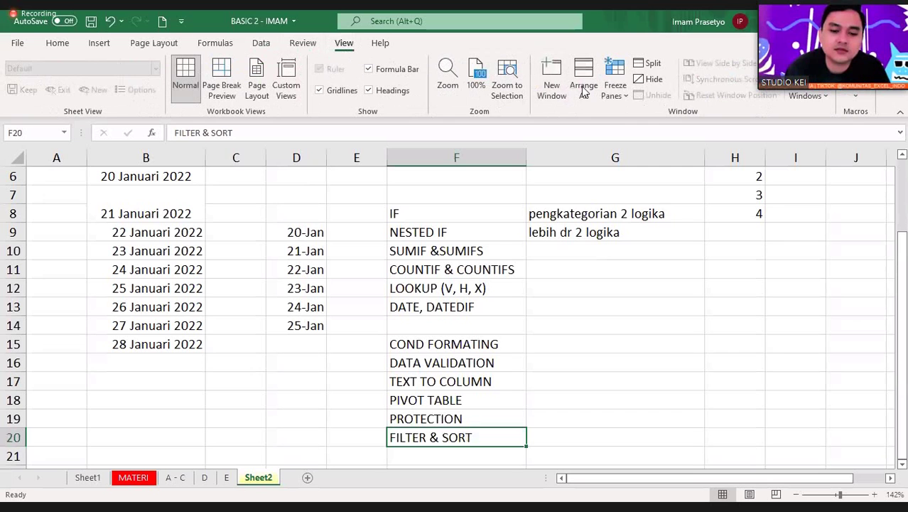
# Enter FREEZE PANES in F21, then reselect the COUNTIF & COUNTIFS cell
pyautogui.click(457, 453)
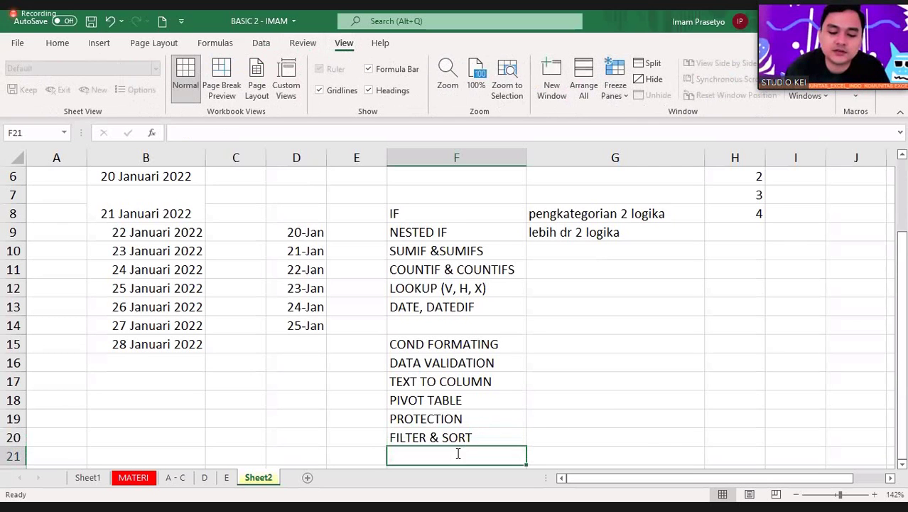
pyautogui.write('FREEZE PAN')
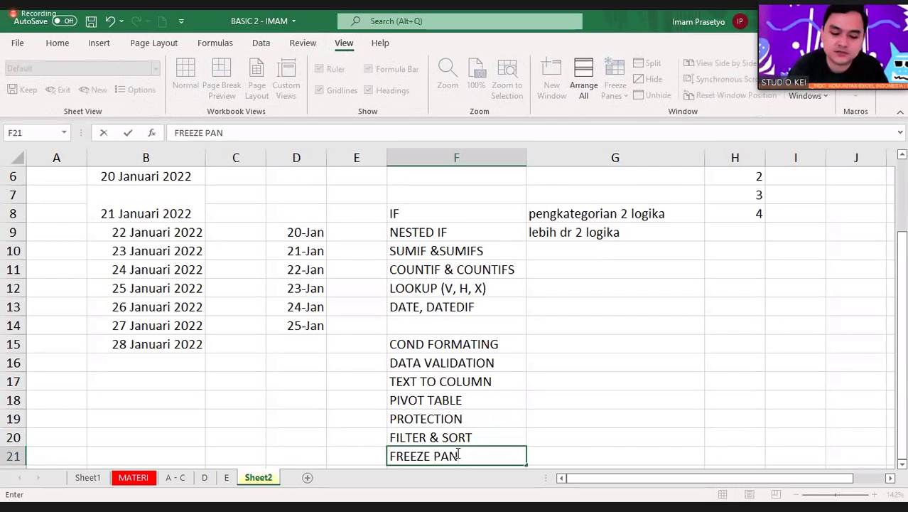
pyautogui.write('ES')
pyautogui.press('Return')
pyautogui.click(455, 251)
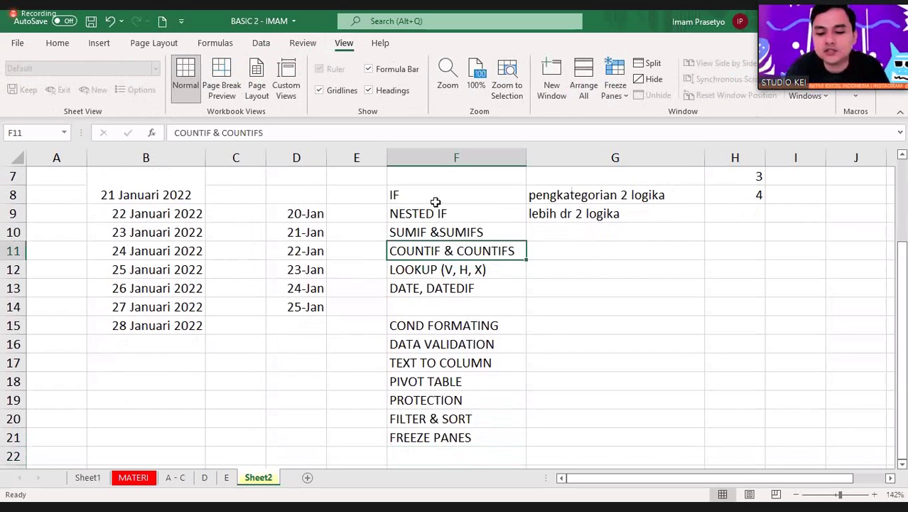
pyautogui.moveTo(435, 202); pyautogui.dragTo(465, 436)
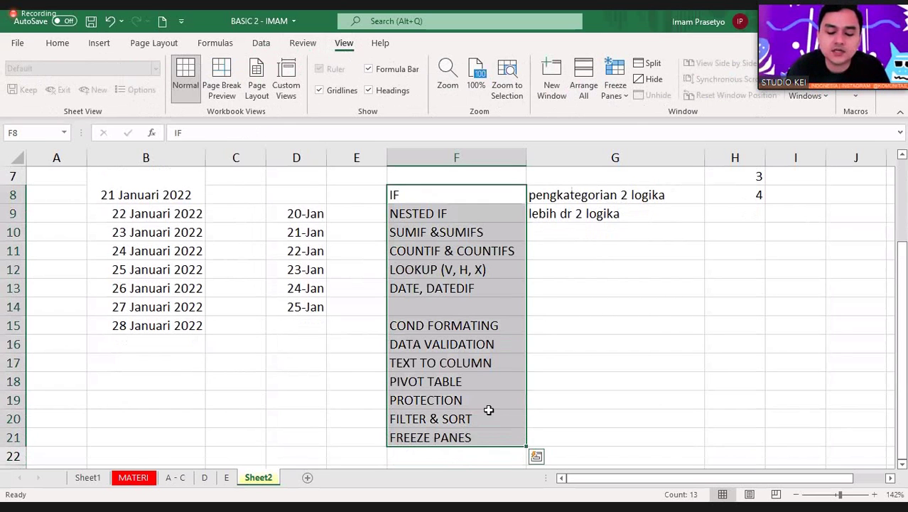
pyautogui.moveTo(551, 306); pyautogui.dragTo(551, 323)
pyautogui.click(472, 211)
pyautogui.click(456, 201)
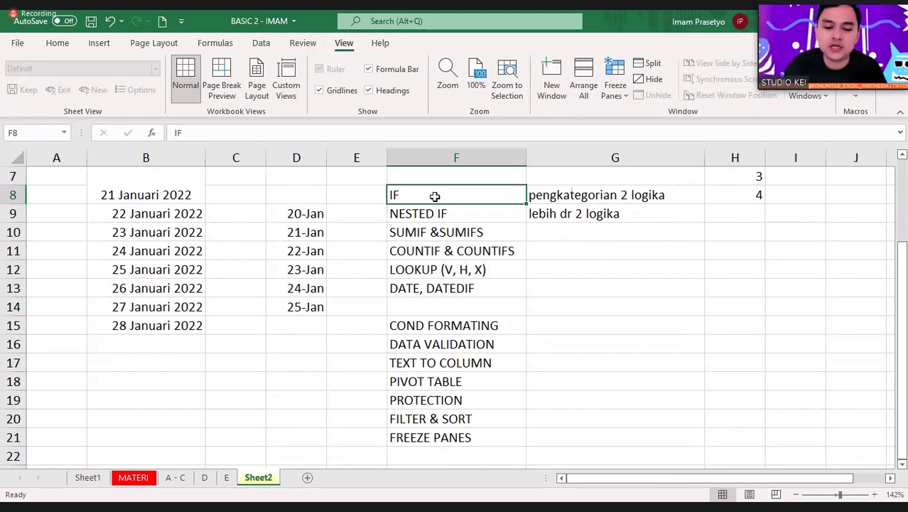
pyautogui.moveTo(435, 197); pyautogui.dragTo(430, 437)
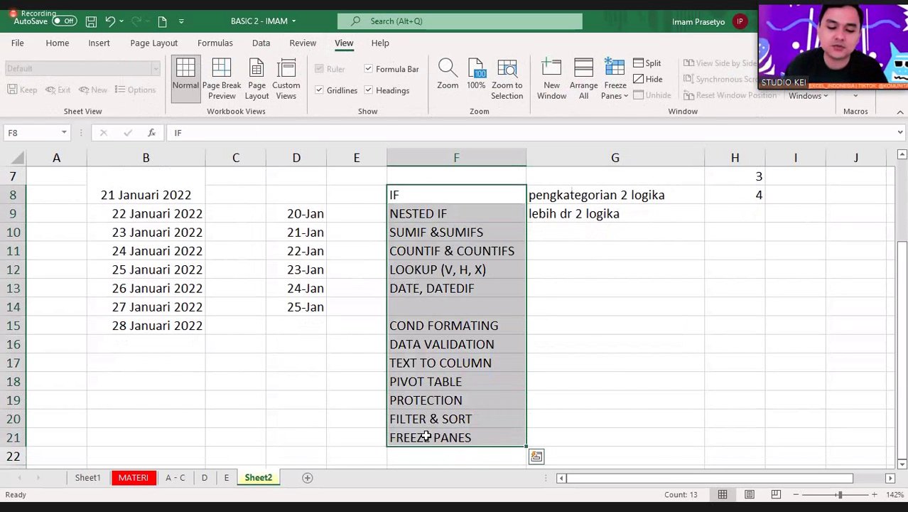
pyautogui.moveTo(540, 249); pyautogui.dragTo(539, 298)
pyautogui.click(448, 232)
pyautogui.click(444, 197)
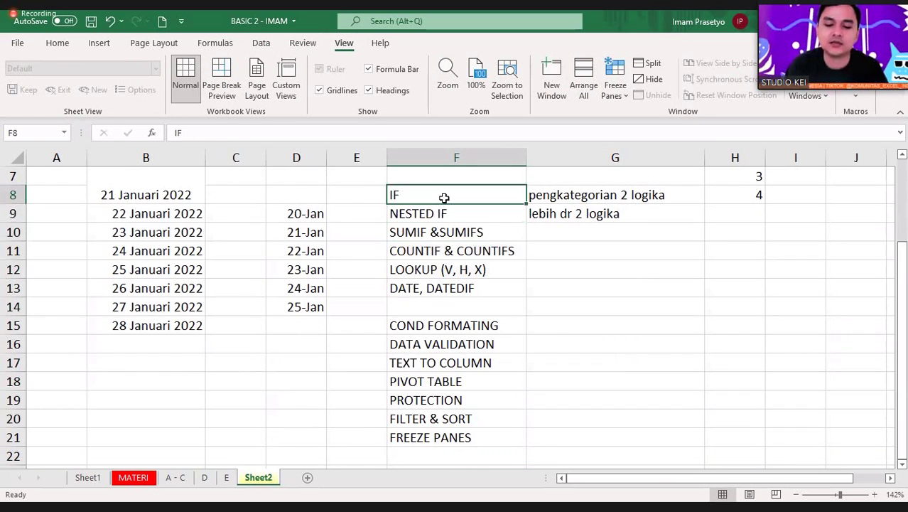
pyautogui.moveTo(445, 195); pyautogui.dragTo(442, 435)
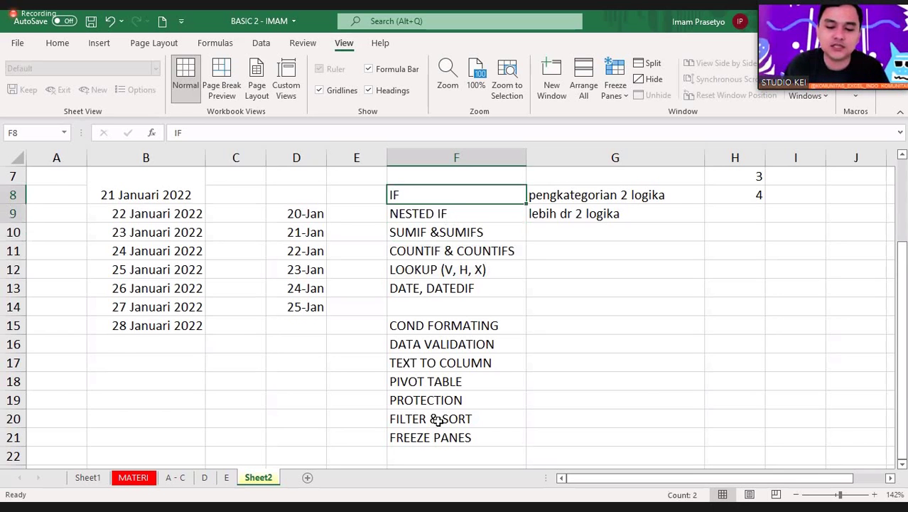
pyautogui.click(535, 325)
pyautogui.moveTo(437, 194); pyautogui.dragTo(439, 440)
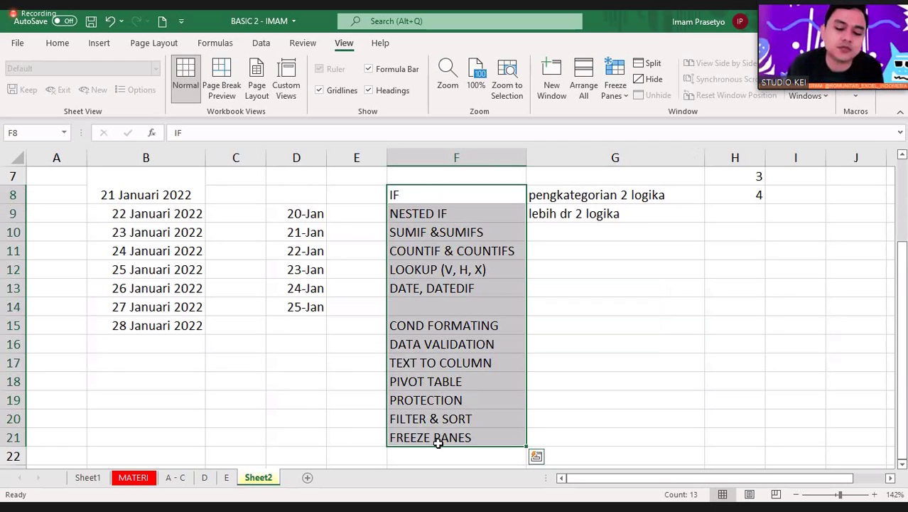
pyautogui.click(555, 266)
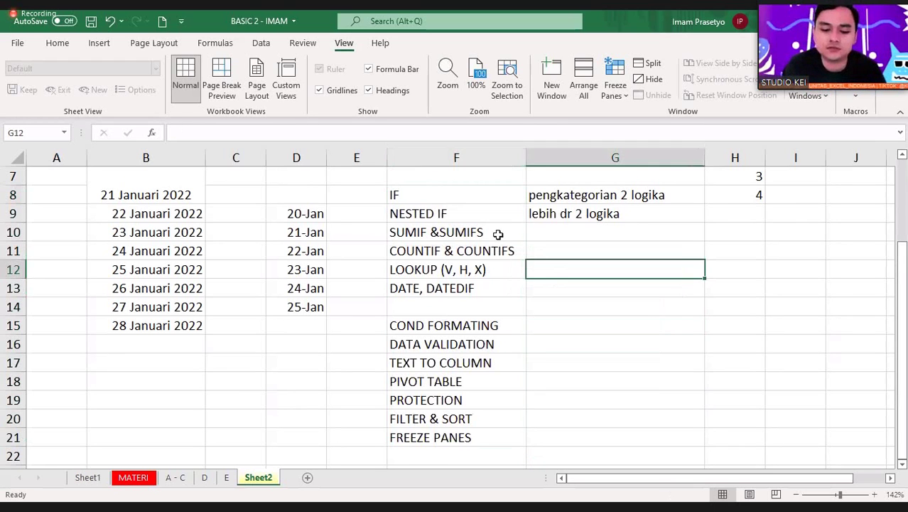
pyautogui.click(498, 234)
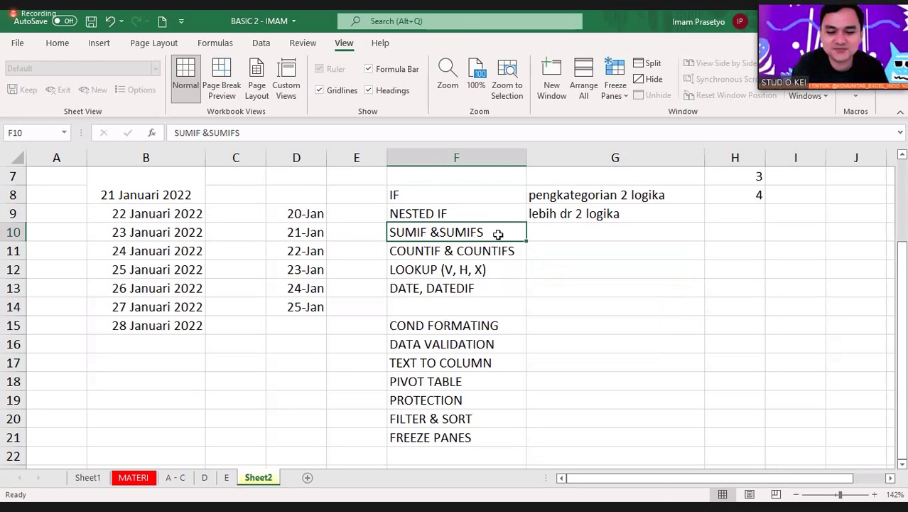
pyautogui.press('alt')
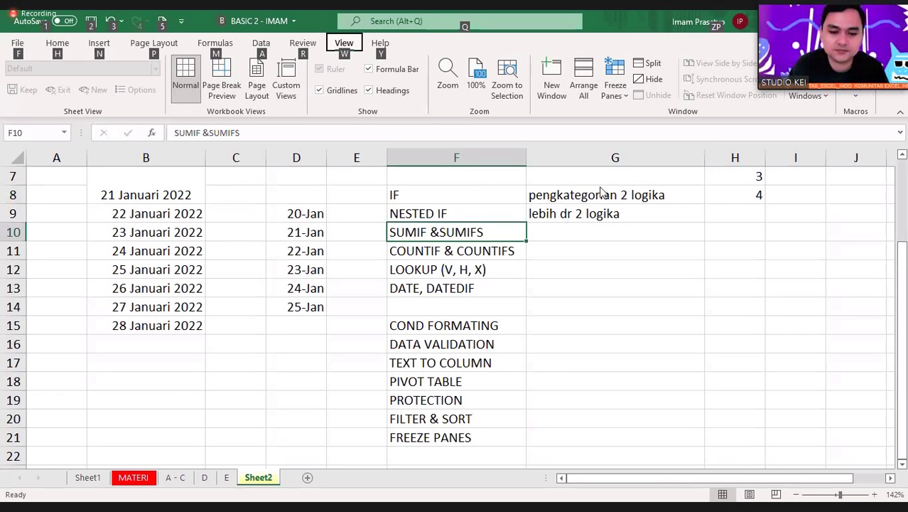
pyautogui.press('alt')
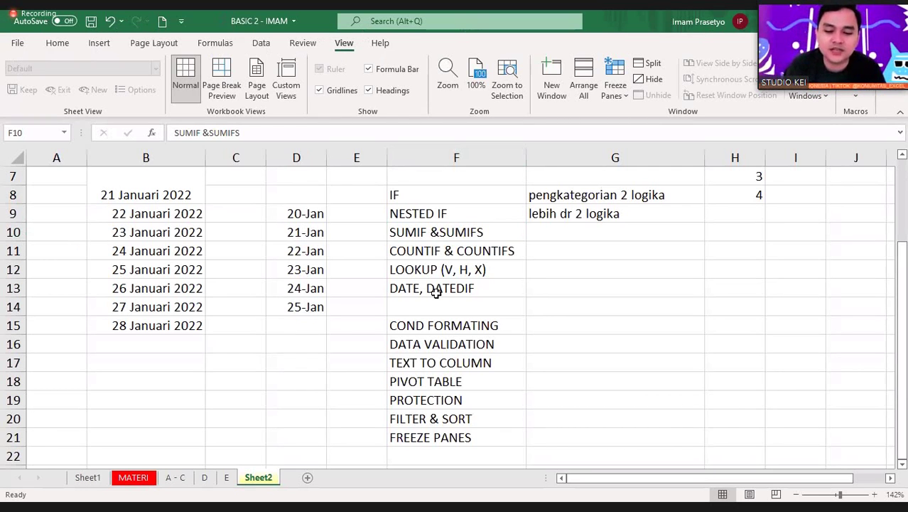
pyautogui.click(425, 267)
pyautogui.click(302, 269)
pyautogui.click(566, 269)
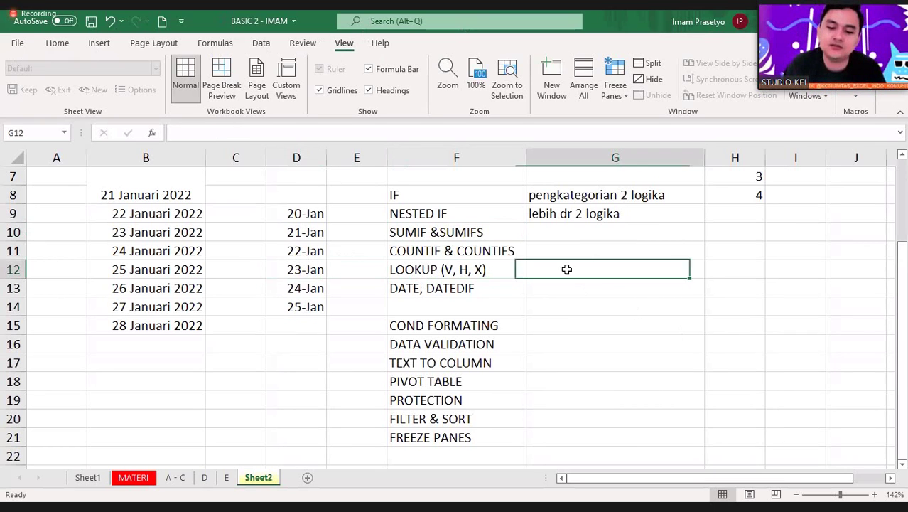
pyautogui.write('=')
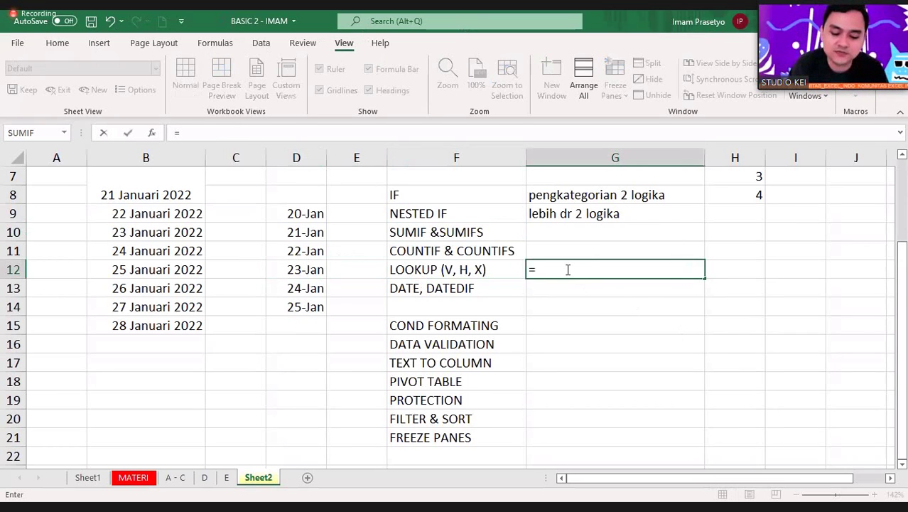
pyautogui.write('VLOOKUP')
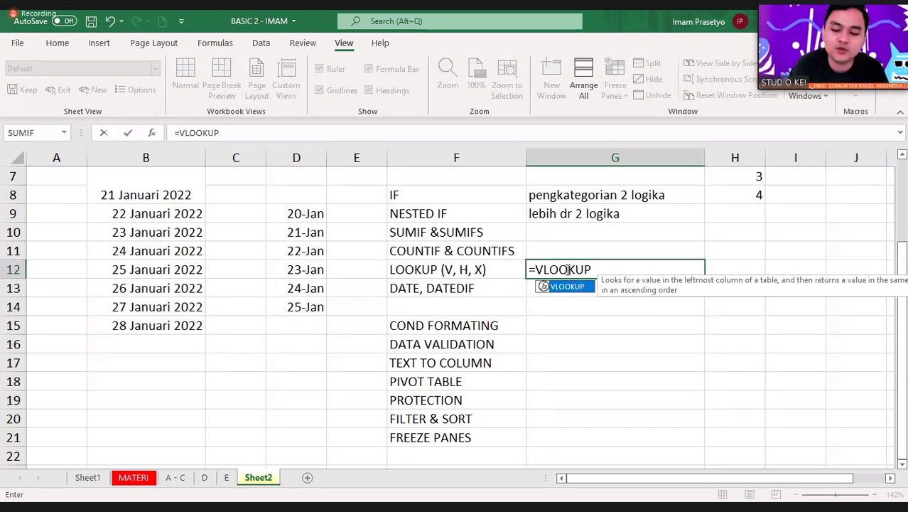
pyautogui.write('(')
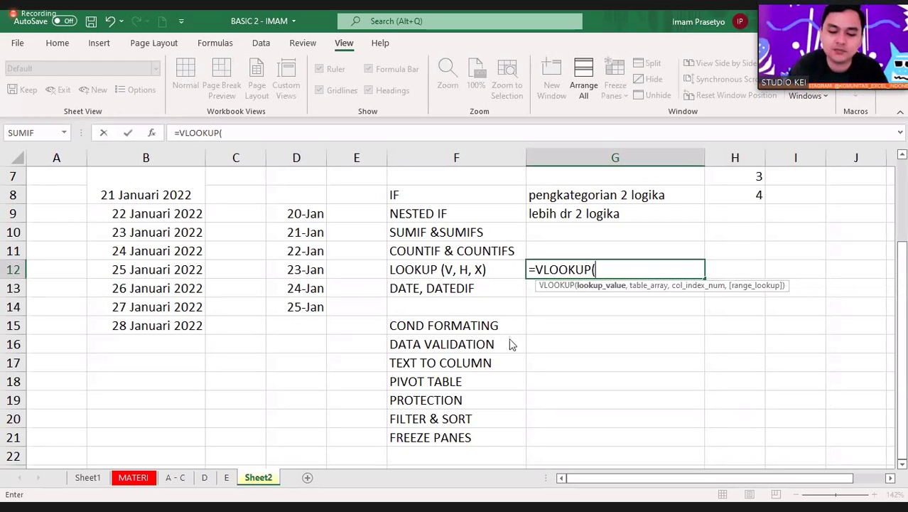
pyautogui.hotkey('ctrl', 'a')
pyautogui.press('Escape')
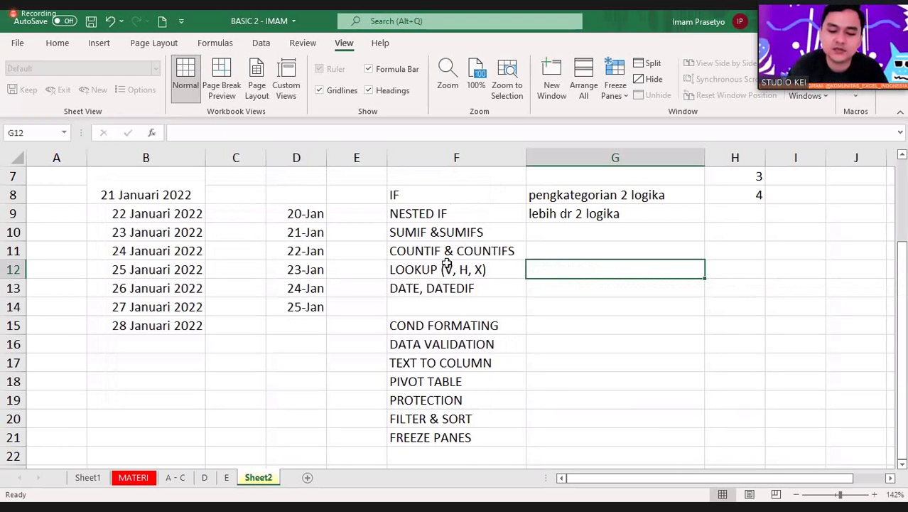
pyautogui.click(501, 329)
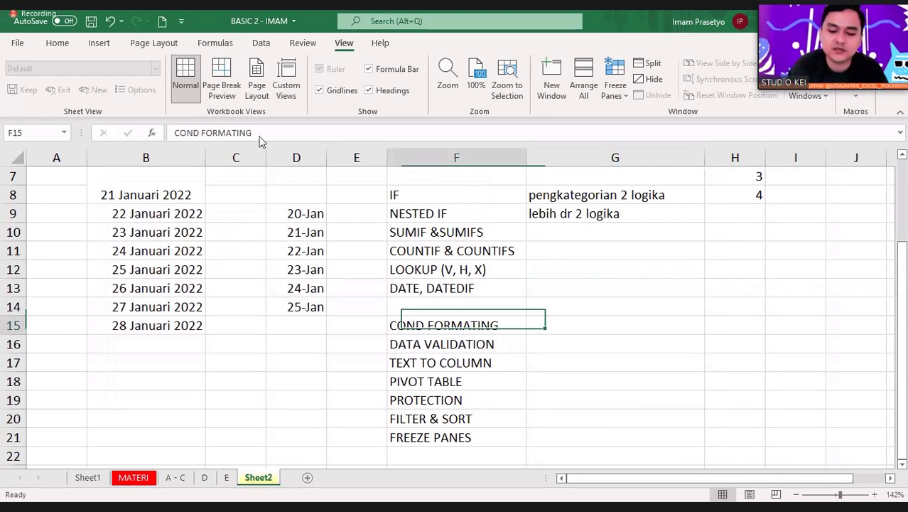
# Show the Insert ribbon commands and select the 20-Jan date in D9
pyautogui.click(101, 44)
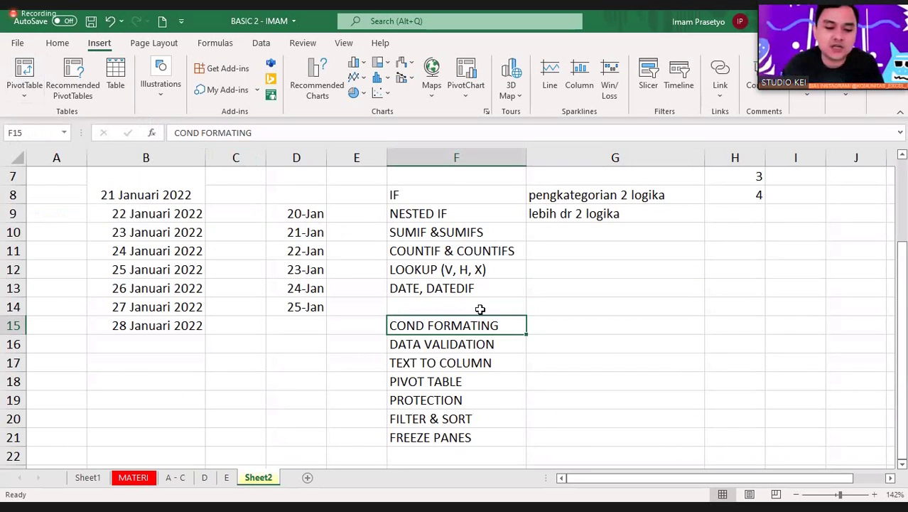
pyautogui.click(337, 213)
pyautogui.click(308, 210)
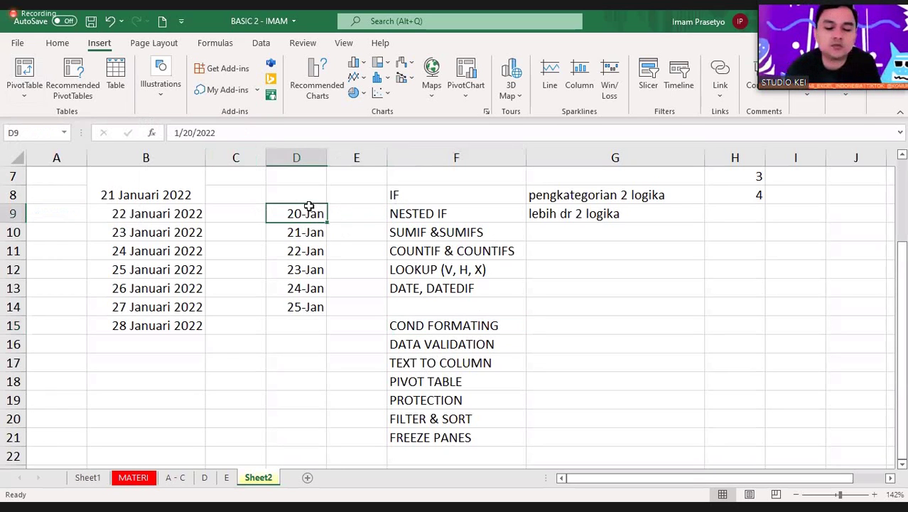
# Step through the COUNTIF & COUNTIFS, IF and DATA VALIDATION topics and the empty G13 and G15 cells
pyautogui.click(467, 248)
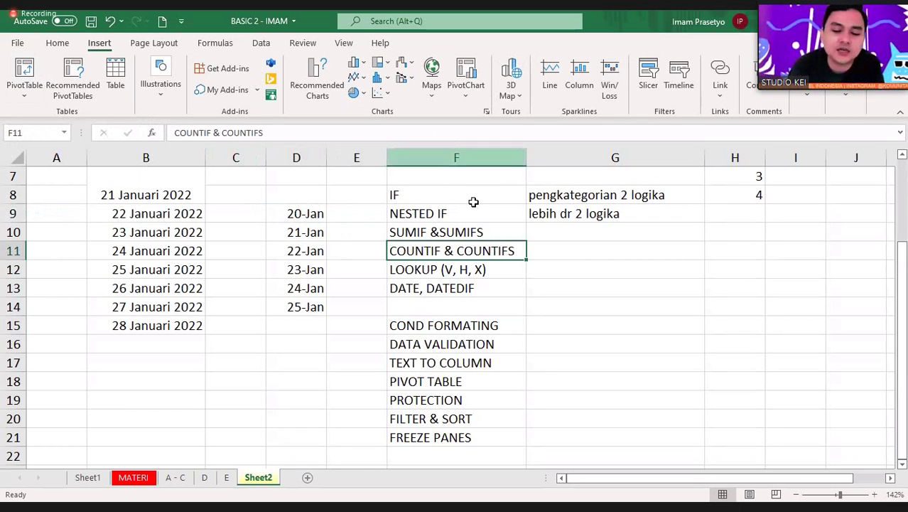
pyautogui.press('Up')
pyautogui.press('Up')
pyautogui.press('Up')
pyautogui.click(517, 346)
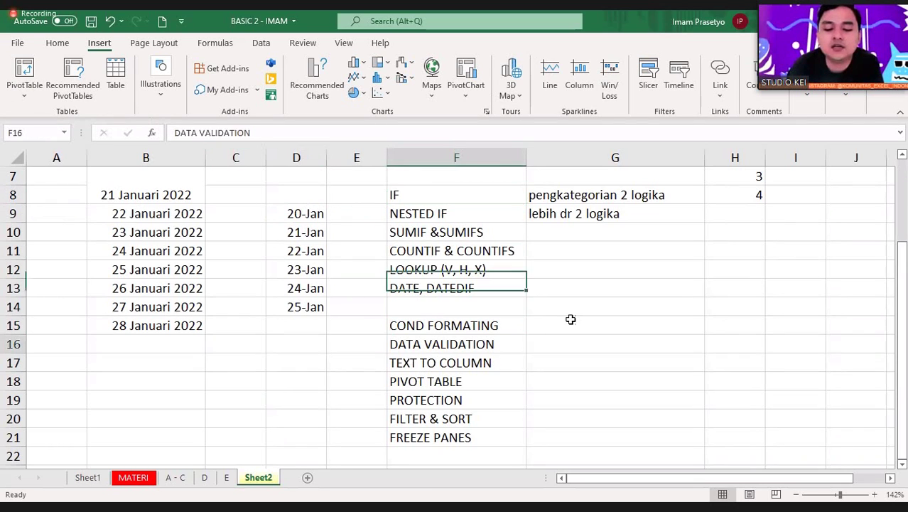
pyautogui.click(571, 320)
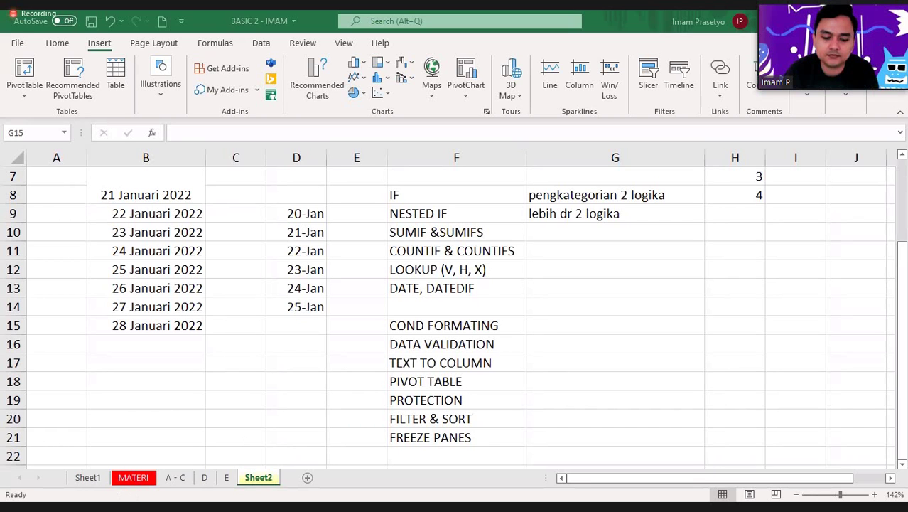
pyautogui.click(529, 288)
pyautogui.click(550, 319)
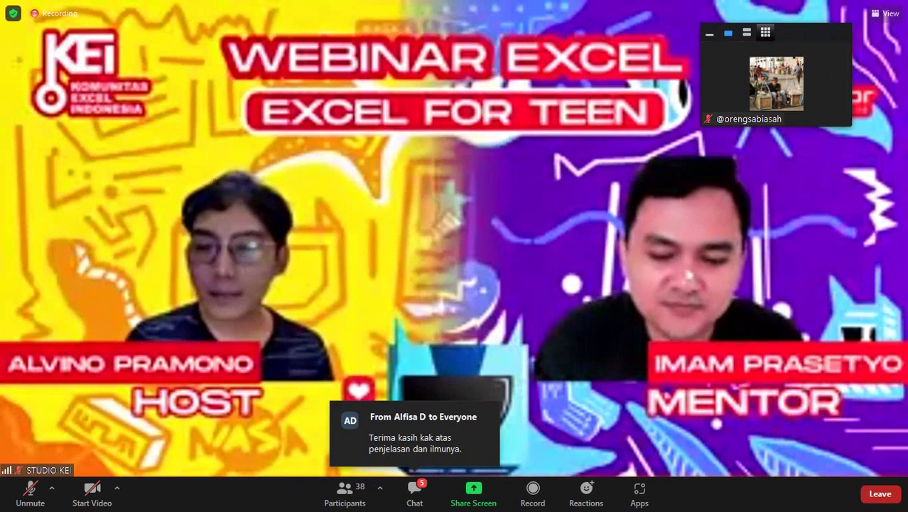
# Switch Zoom to Gallery view and page forward and back through participant tiles
pyautogui.click(766, 32)
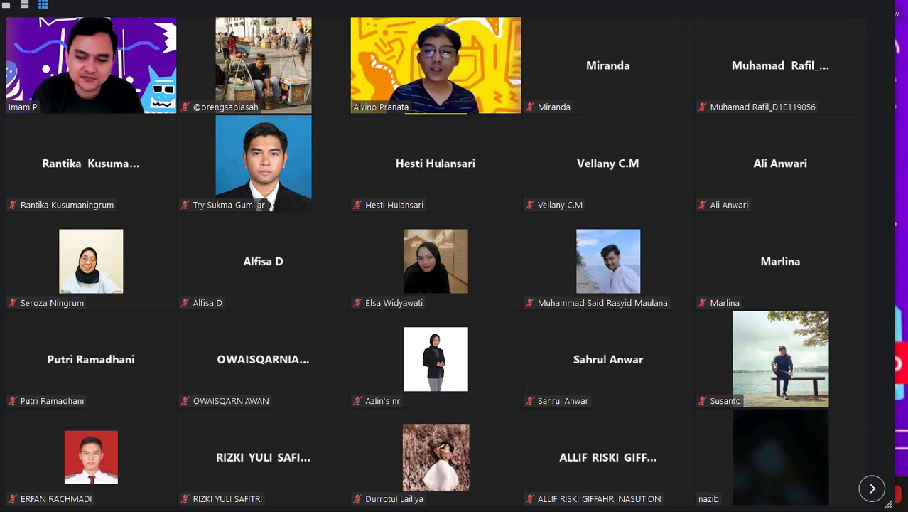
pyautogui.click(872, 488)
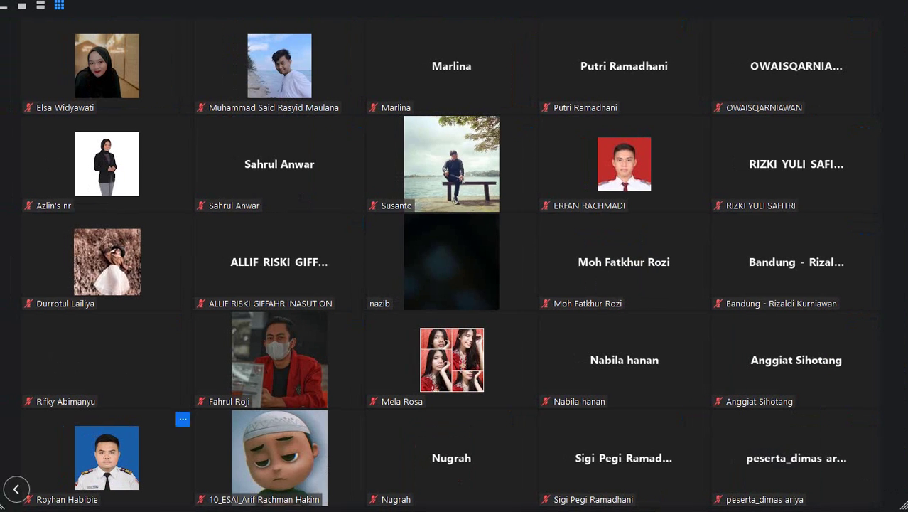
pyautogui.click(16, 488)
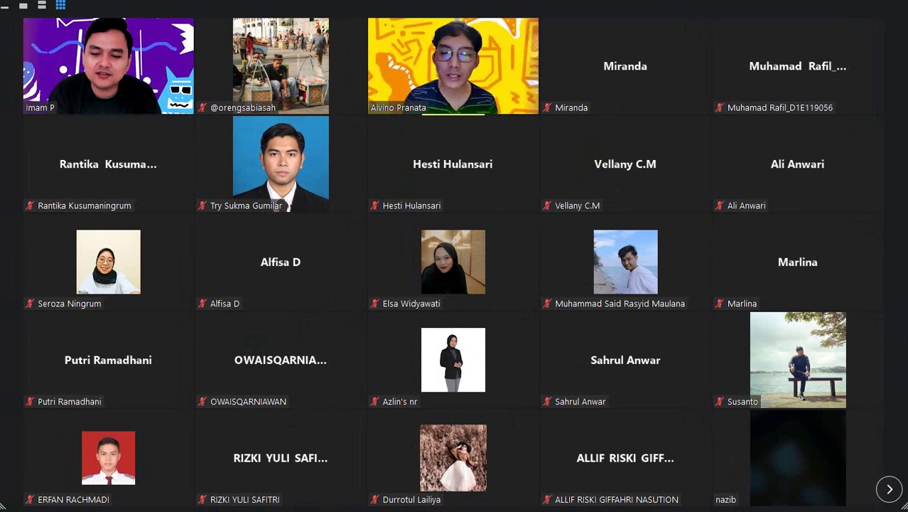
pyautogui.click(889, 489)
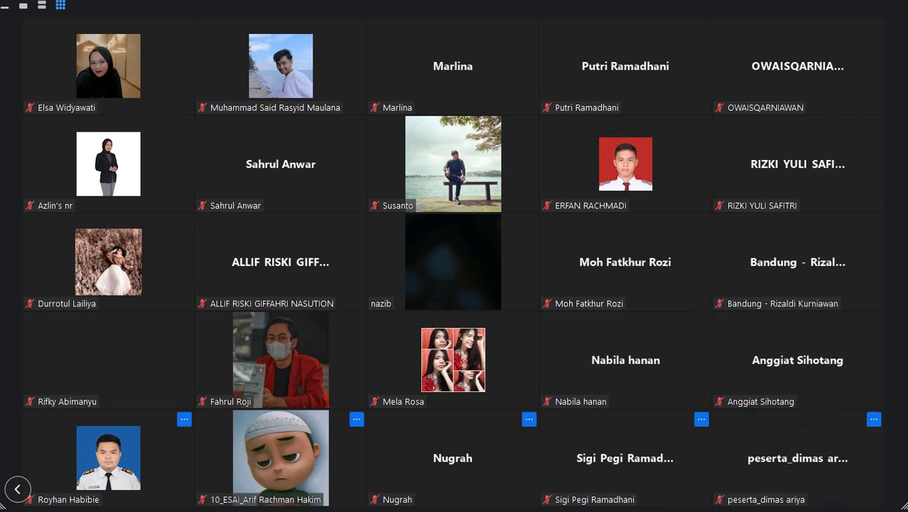
pyautogui.click(17, 489)
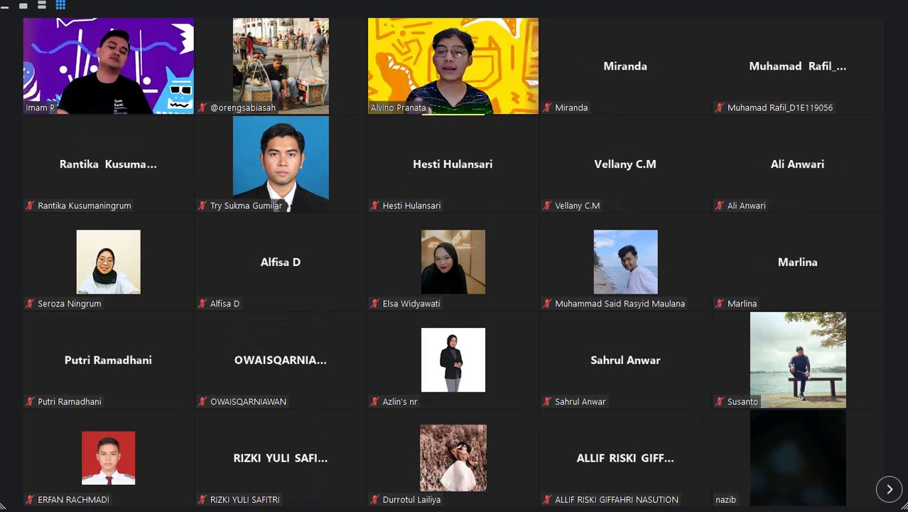